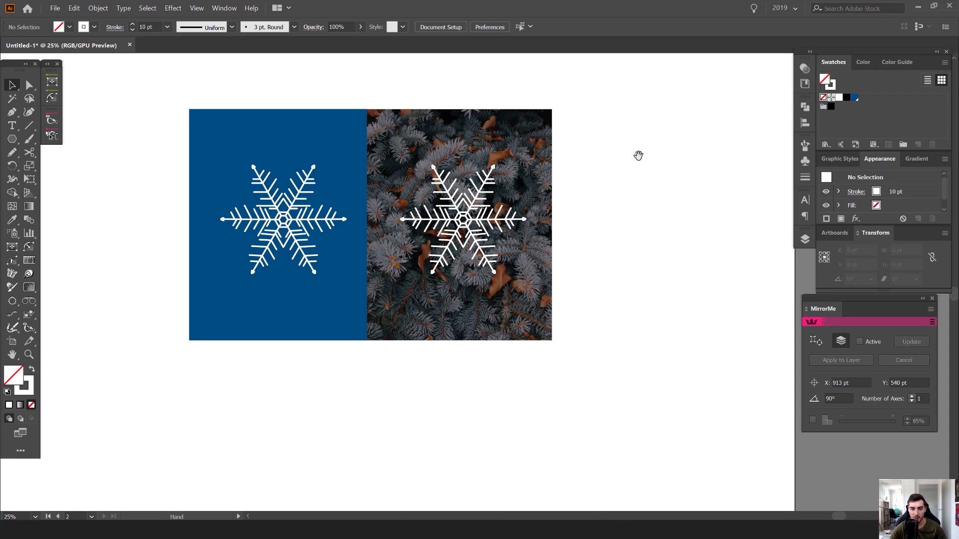
Examine the finished white snowflake on the blue and pine backgrounds and the traced version beside the reference photo
drag(610, 166, 659, 213)
scroll(580, 217, up, 2)
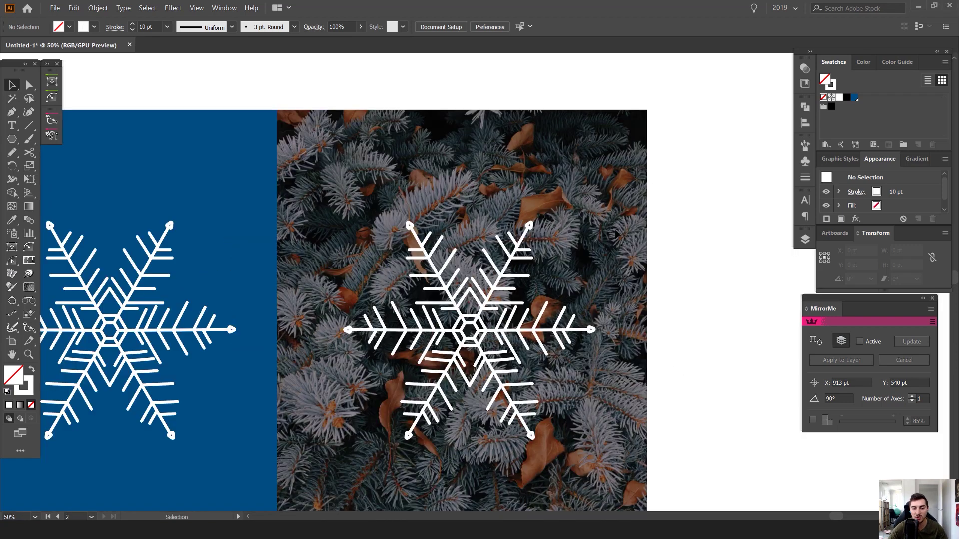
key(space)
drag(477, 275, 614, 221)
scroll(694, 195, down, 1)
drag(722, 155, 646, 170)
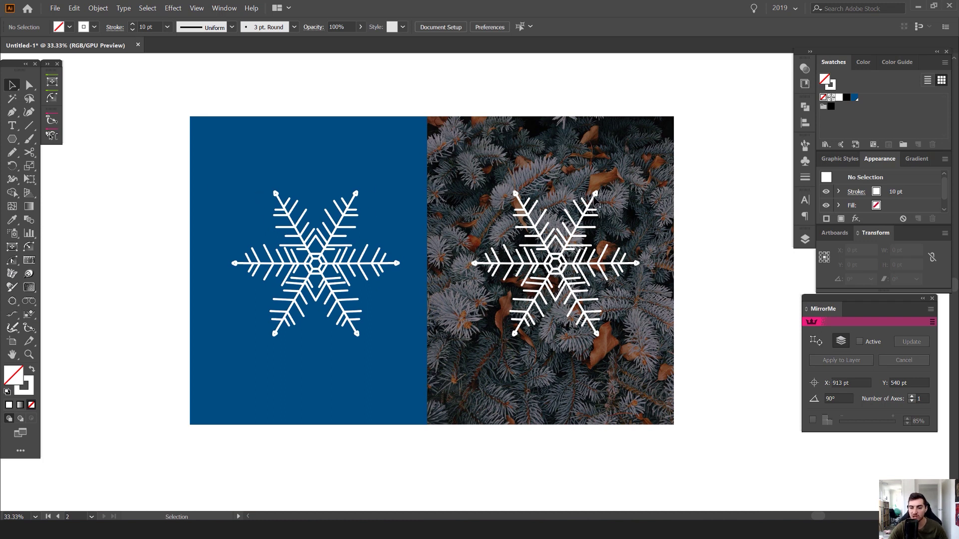
scroll(600, 222, up, 1)
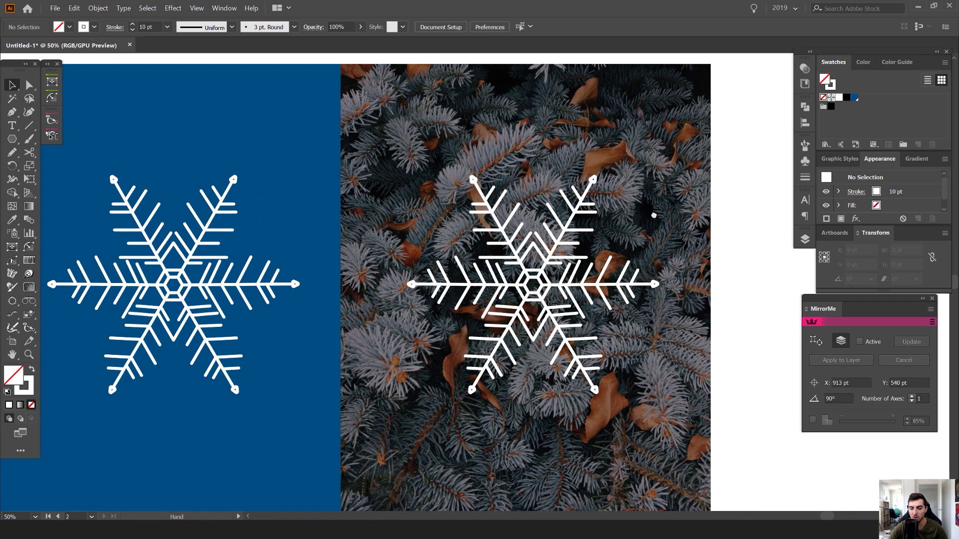
drag(654, 215, 567, 157)
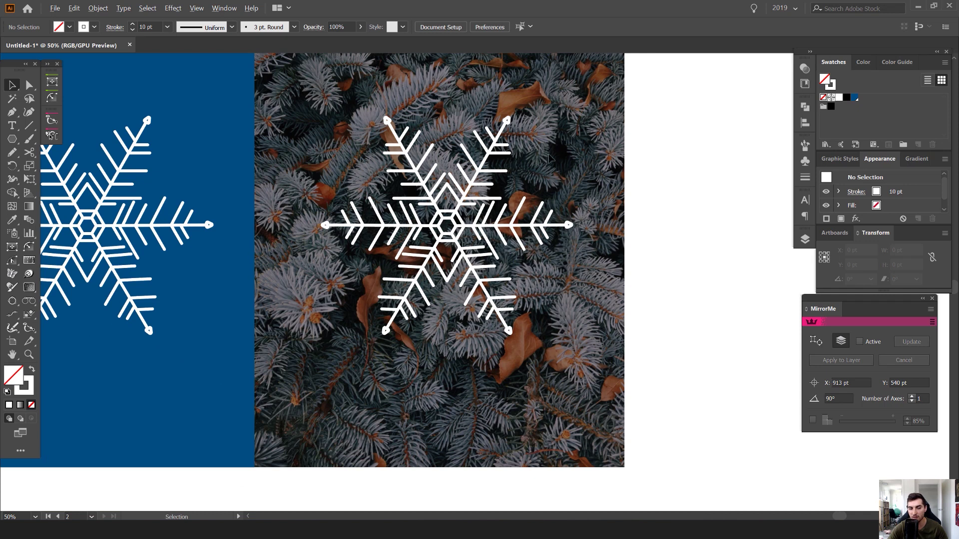
scroll(549, 159, down, 1)
drag(417, 150, 584, 171)
scroll(411, 169, down, 1)
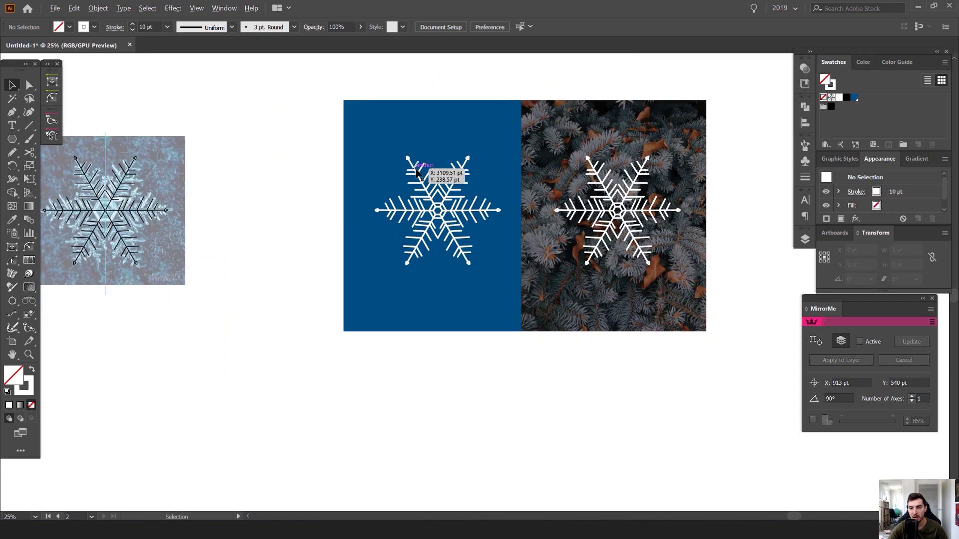
drag(355, 181, 560, 166)
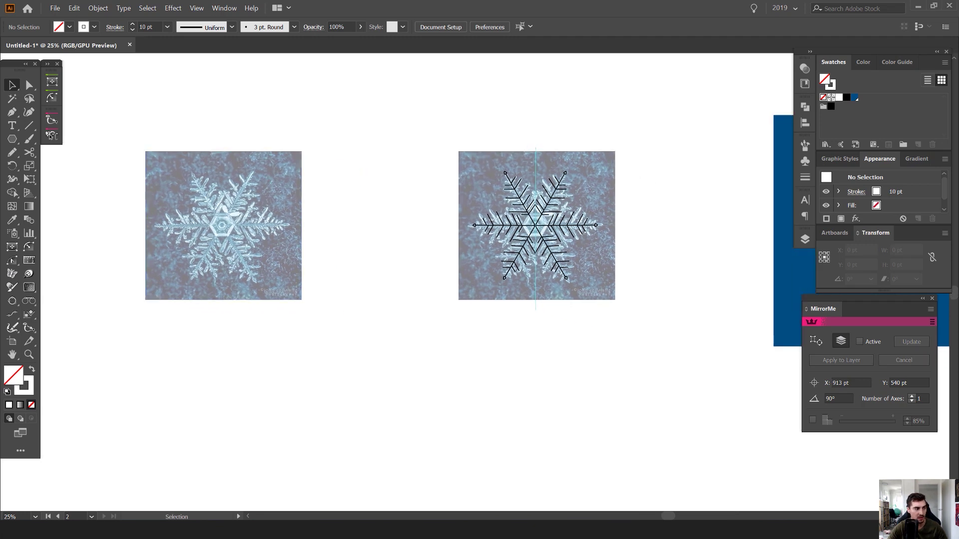
Switch to the browser and preview The Snowflake Photographer image from the snowflake photograph search results
key(alt+Tab)
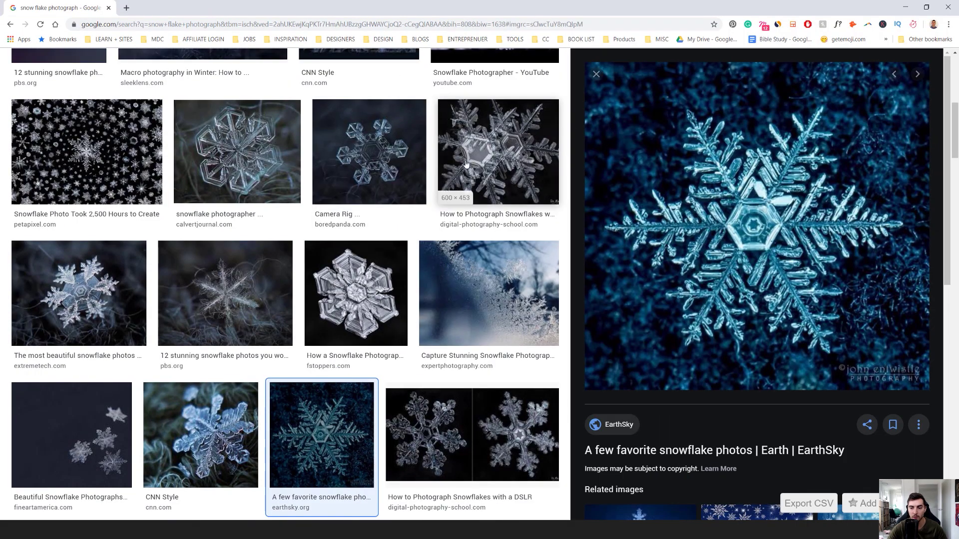
scroll(523, 188, up, 1)
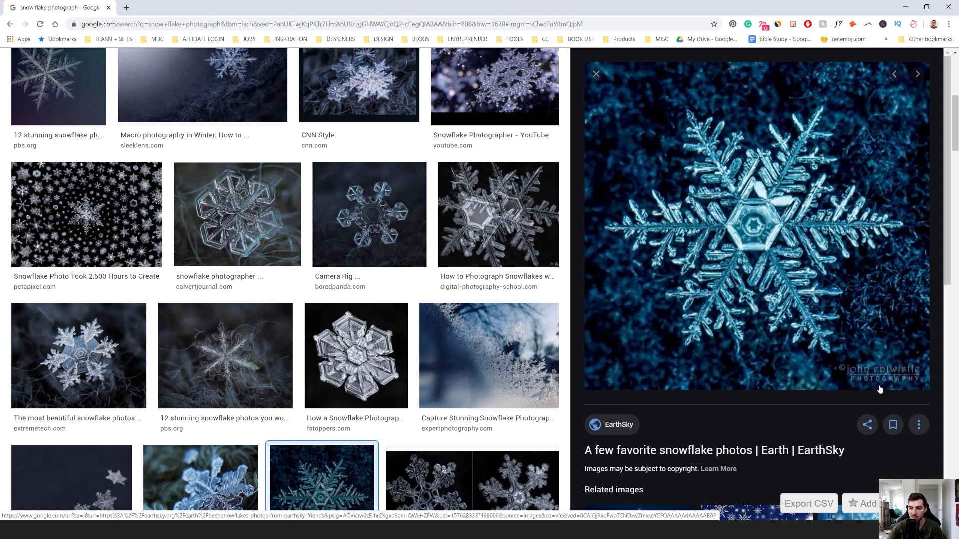
scroll(412, 207, up, 7)
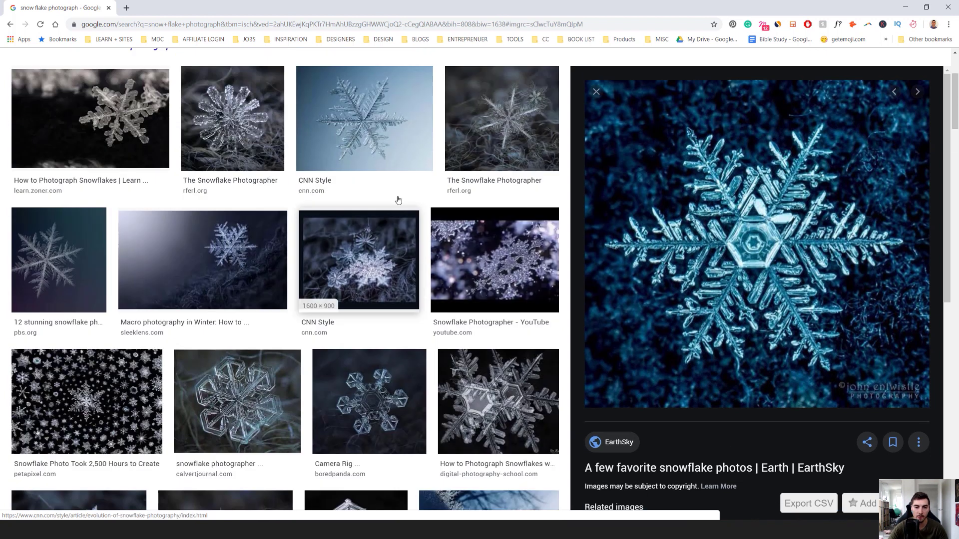
drag(138, 74, 208, 80)
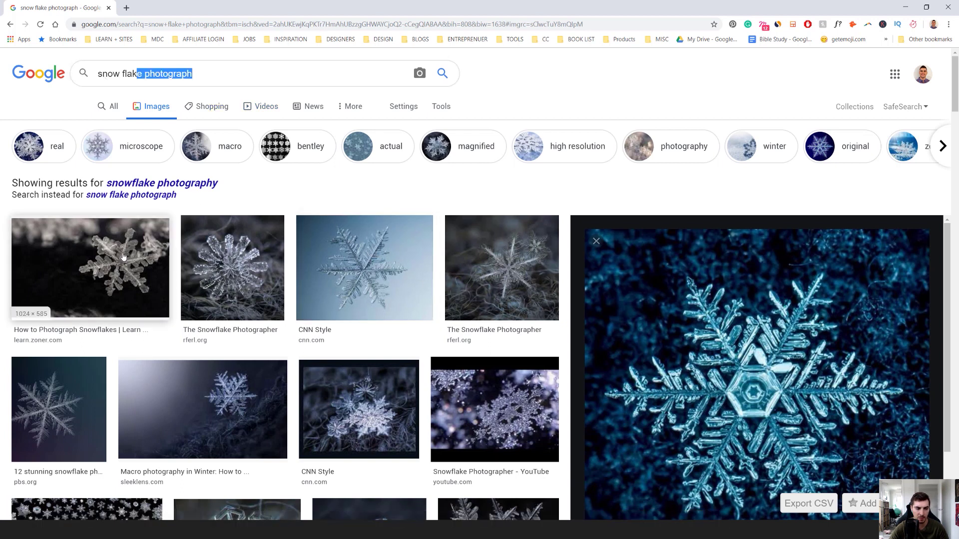
click(232, 265)
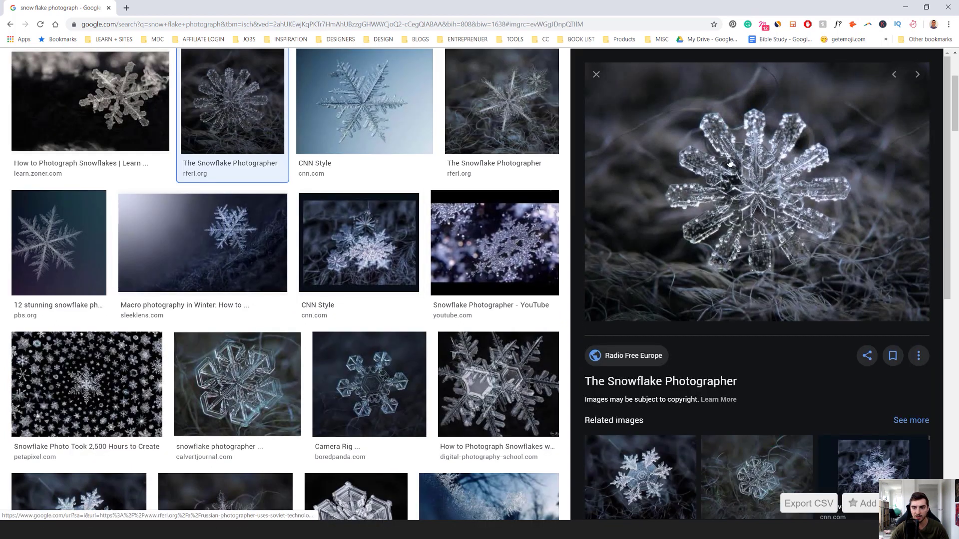
Preview the EarthSky "A few favorite snowflake photos" image among the search results
scroll(391, 275, down, 6)
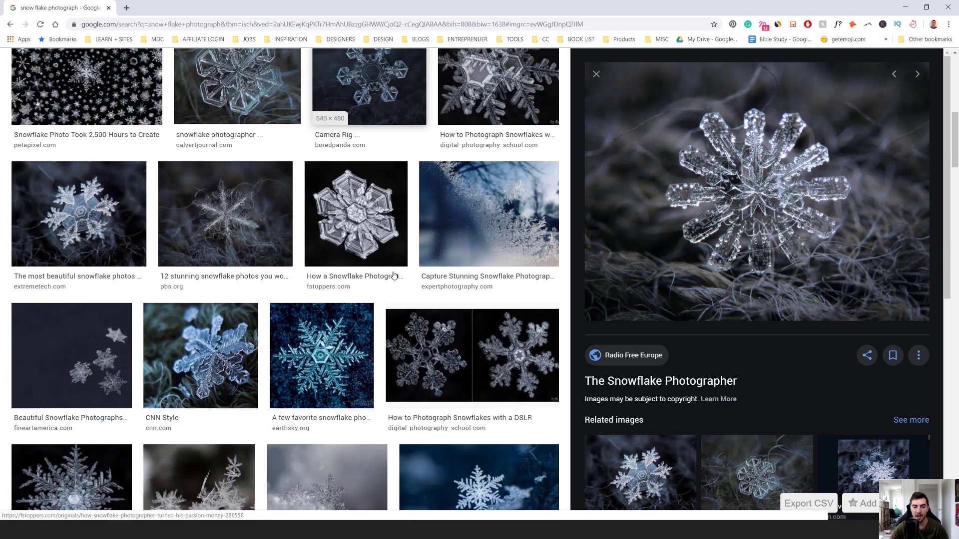
scroll(394, 276, down, 1)
click(322, 300)
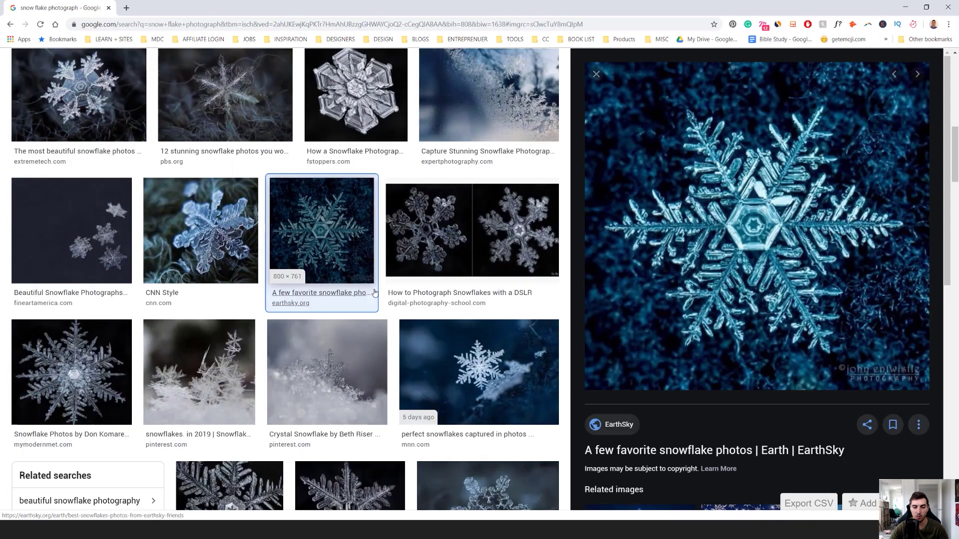
Browse further snowflake photographs in the search results for other possible references, and return to Illustrator
scroll(86, 332, down, 3)
scroll(165, 258, down, 3)
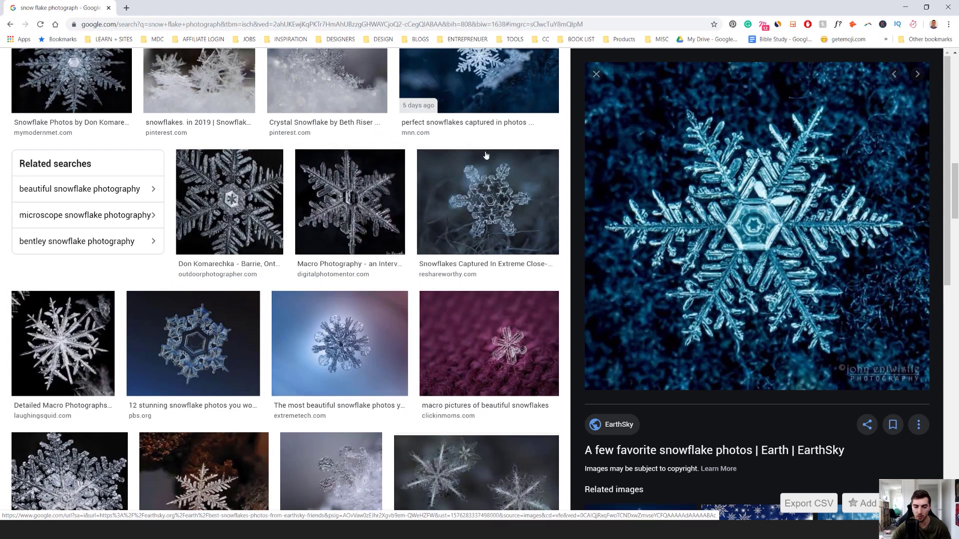
scroll(258, 302, down, 1)
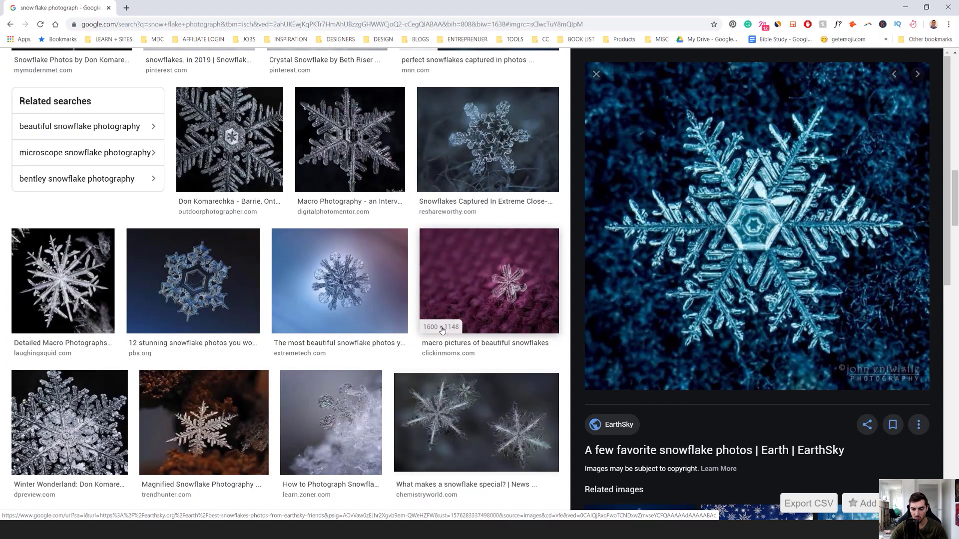
scroll(404, 362, down, 3)
scroll(333, 250, up, 1)
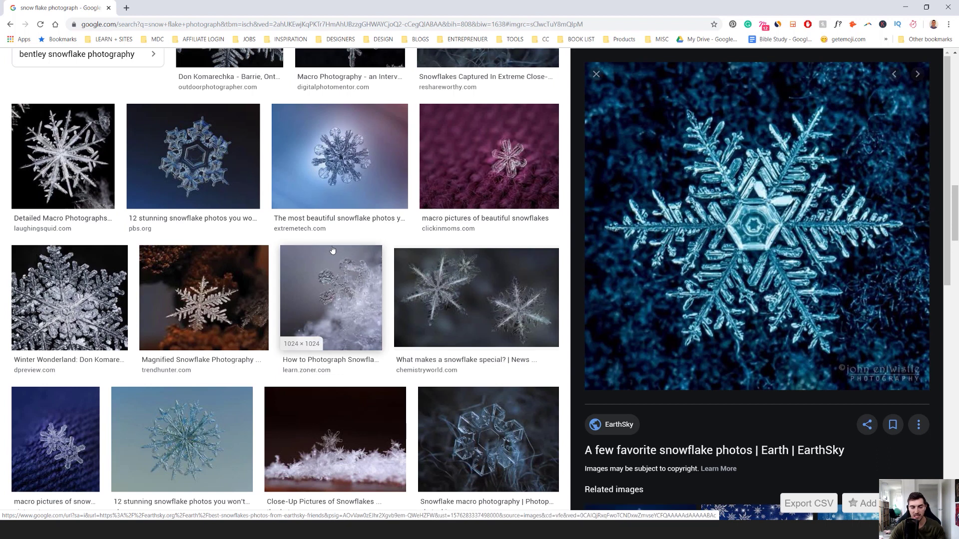
scroll(333, 250, down, 3)
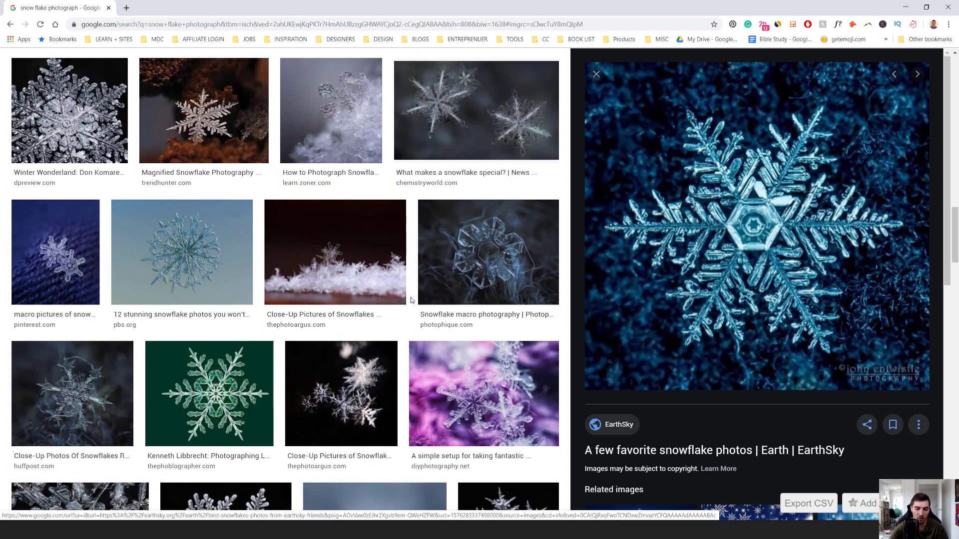
scroll(439, 265, down, 7)
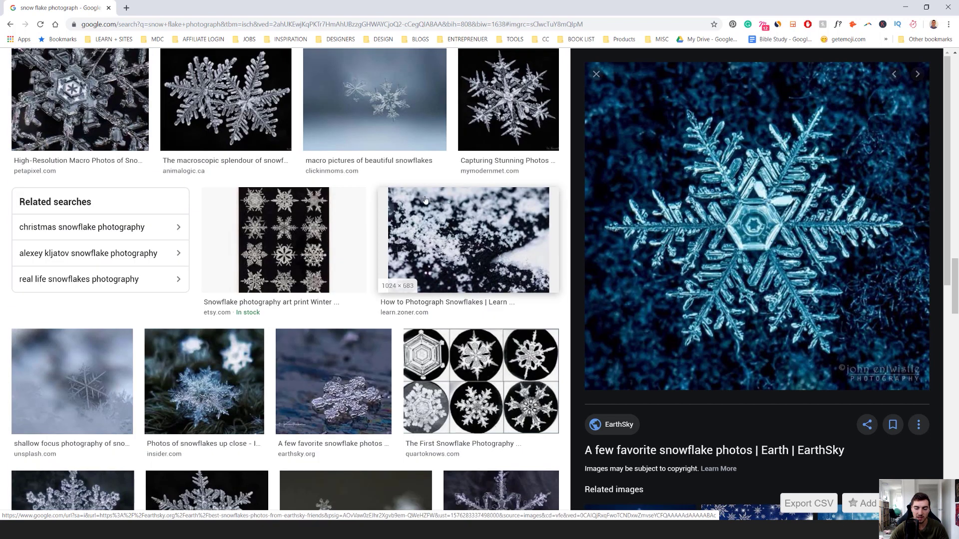
click(905, 6)
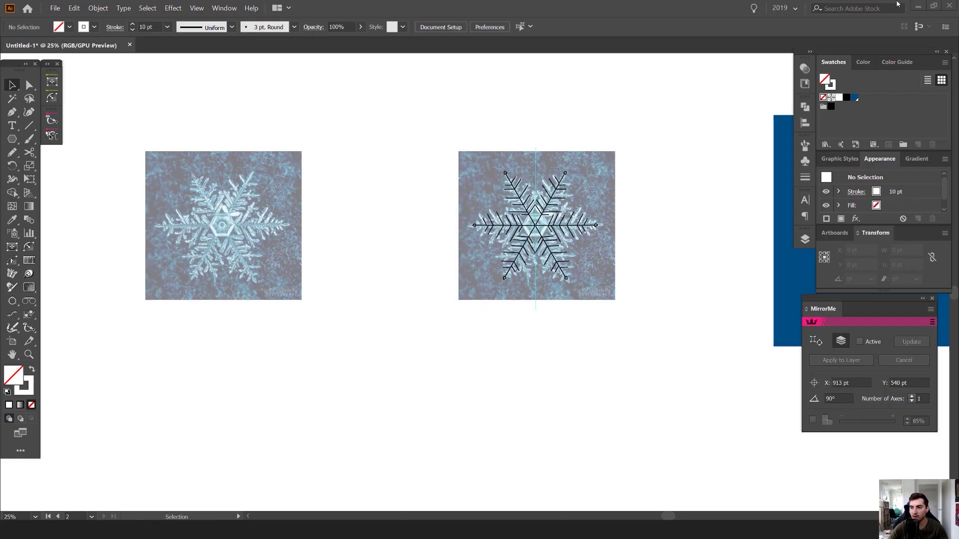
Select the untraced snowflake reference photo, inspect its opacity setting, and deselect it
scroll(452, 129, up, 2)
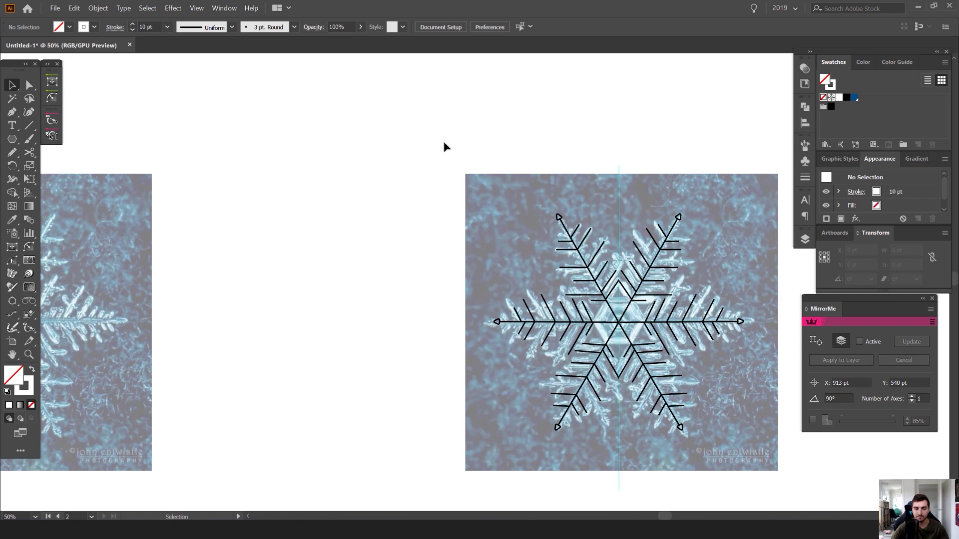
drag(99, 222, 440, 169)
scroll(316, 186, up, 1)
scroll(407, 250, left, 3)
scroll(440, 219, down, 1)
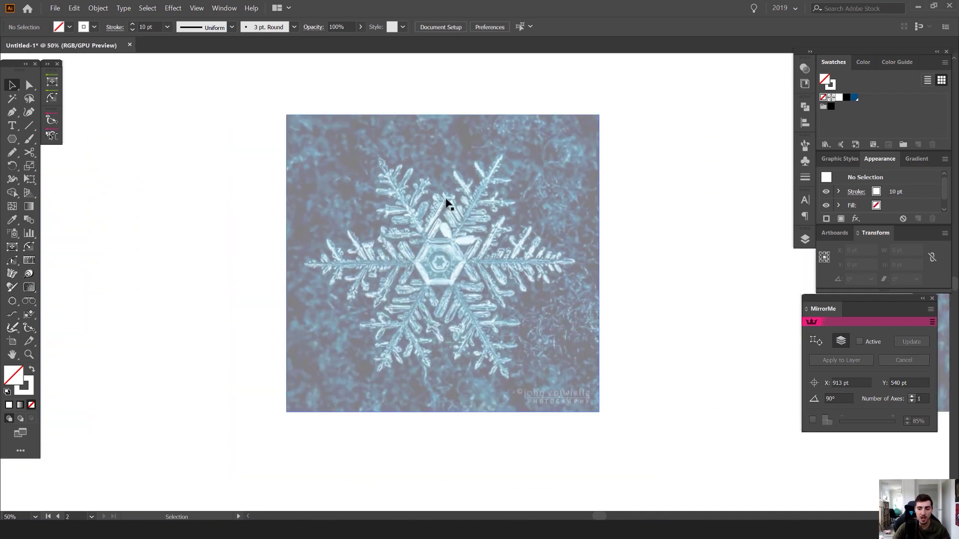
click(552, 184)
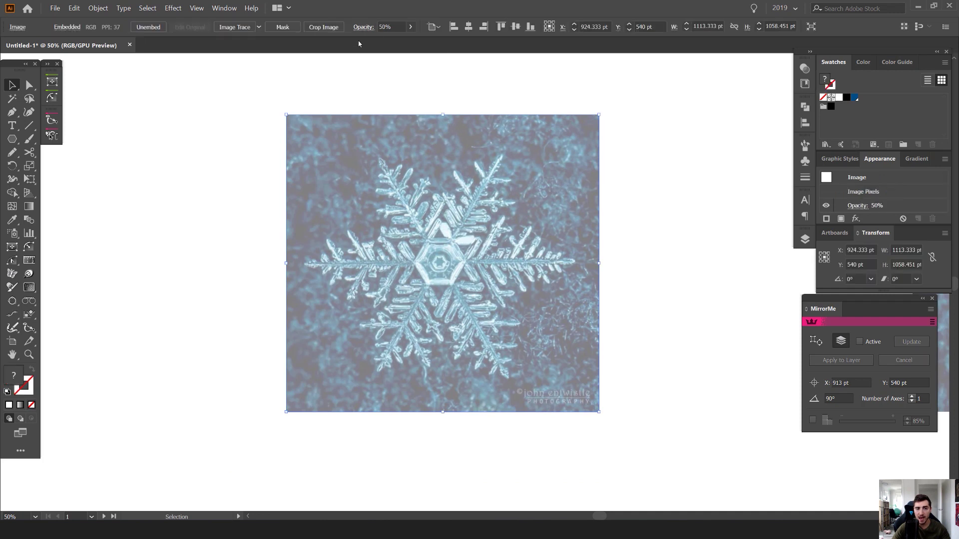
click(388, 27)
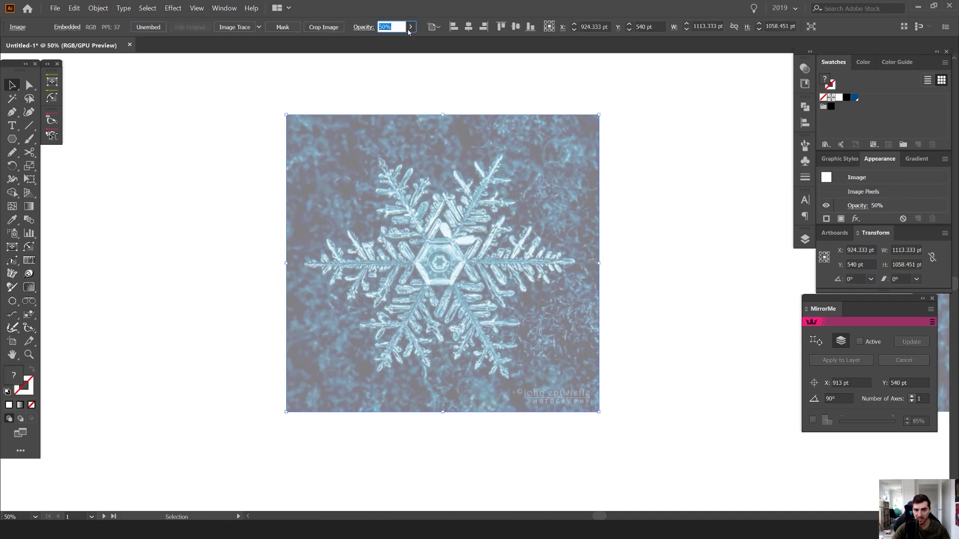
drag(493, 167, 519, 183)
key(ctrl+z)
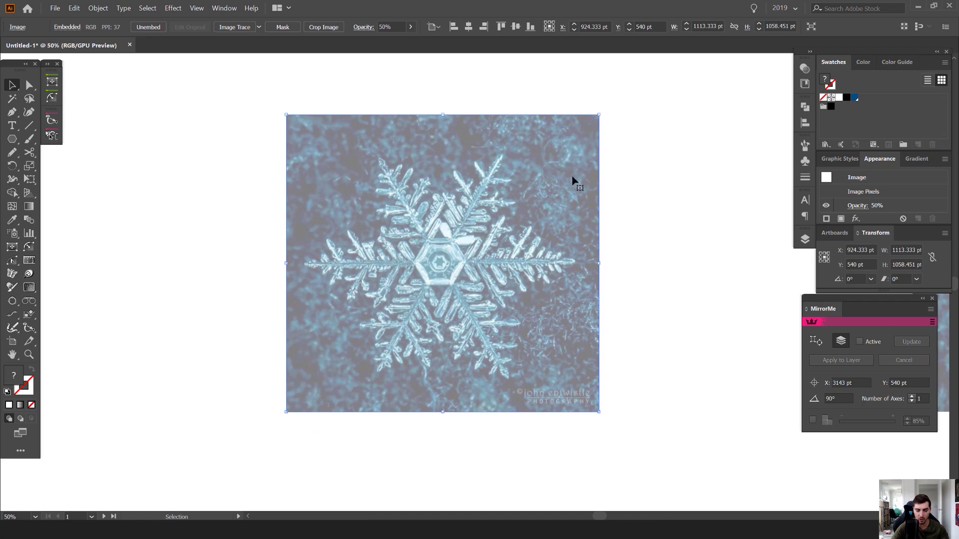
click(485, 96)
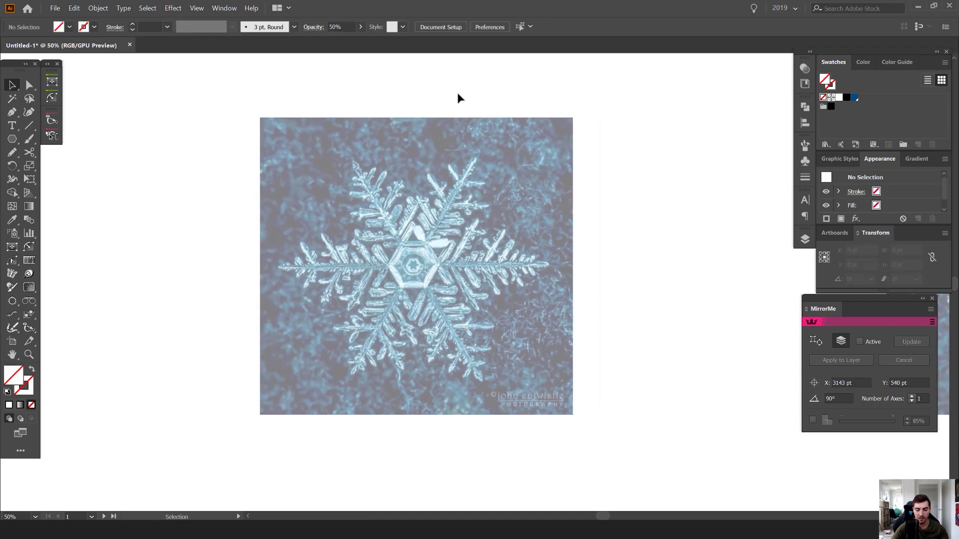
Draw a vertical line about 1488 pt long through the snowflake photo with the Pen tool and give it a dark blue stroke
key(p)
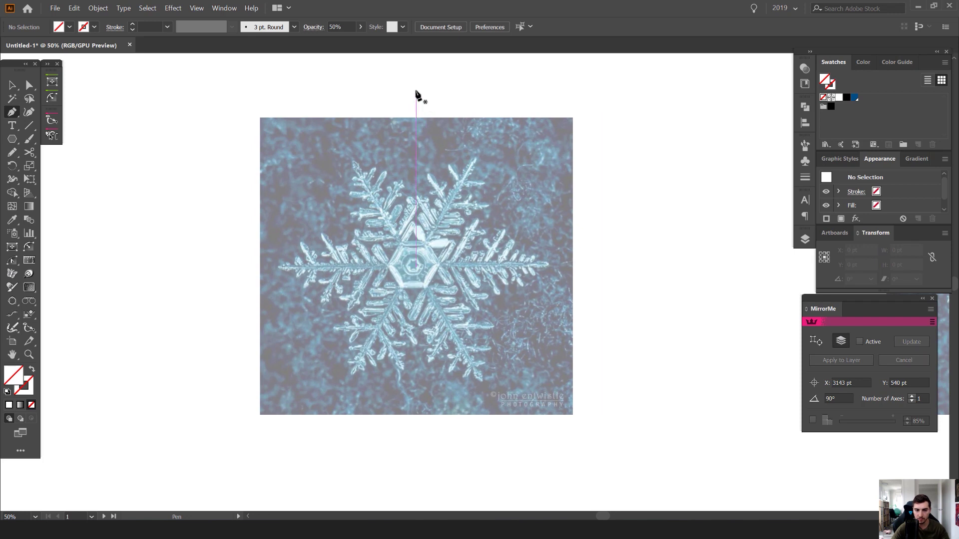
scroll(413, 270, up, 3)
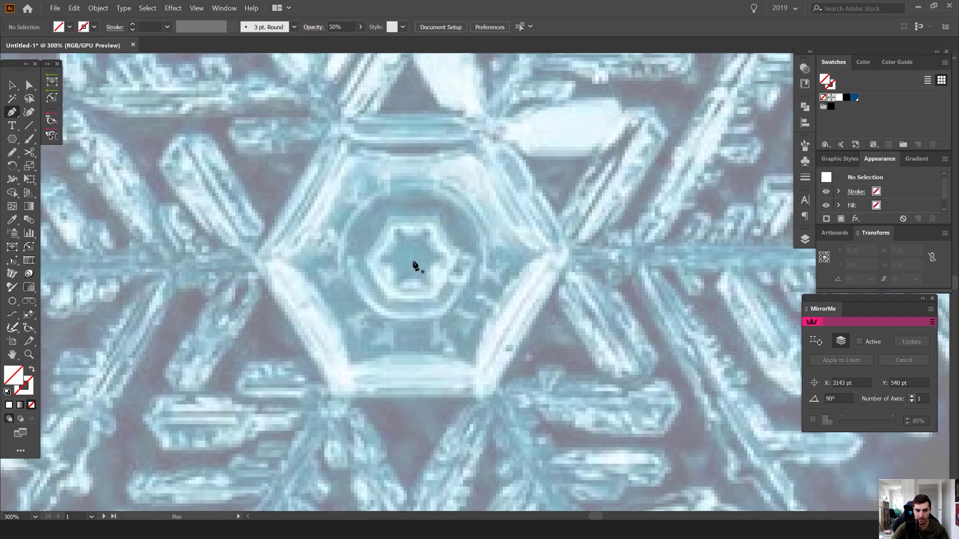
scroll(413, 268, down, 4)
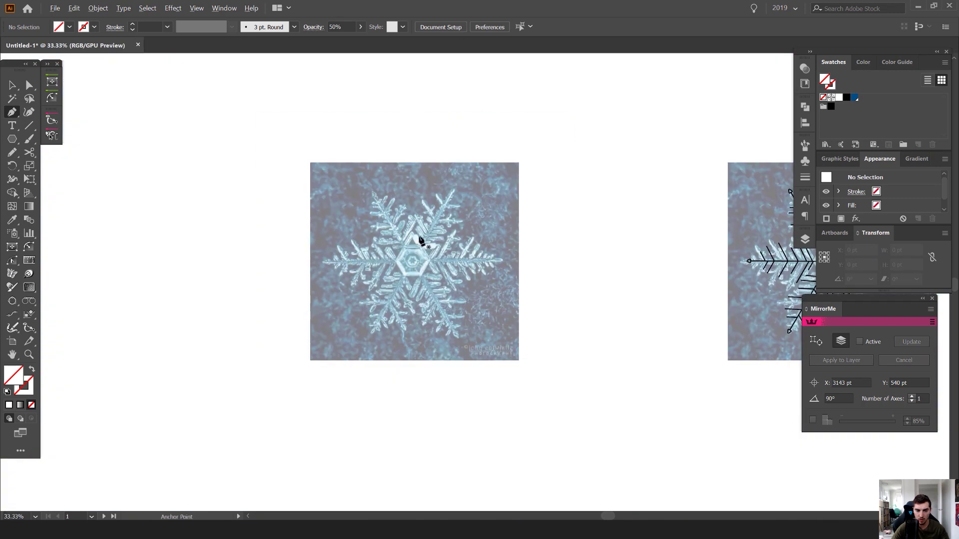
click(410, 149)
scroll(439, 200, down, 2)
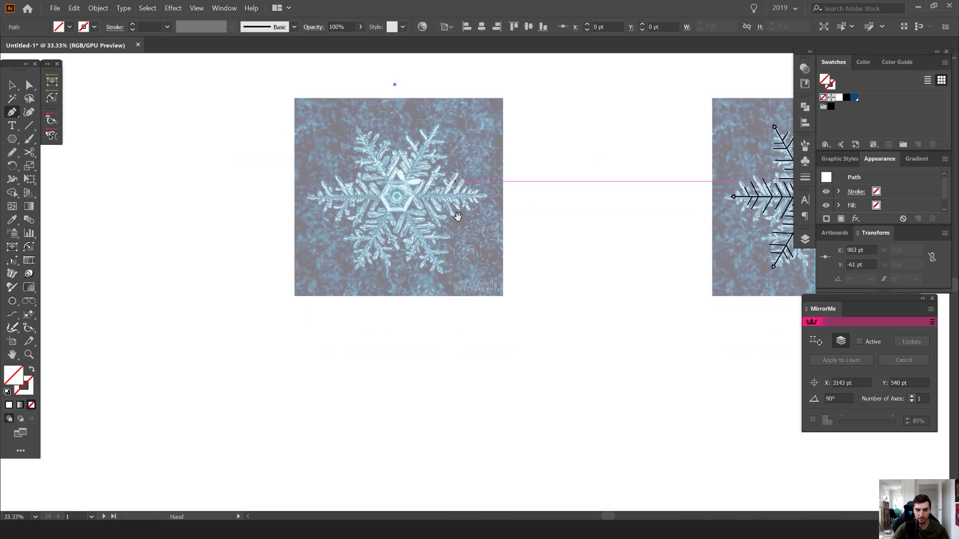
shift+click(404, 362)
key(v)
scroll(402, 153, up, 2)
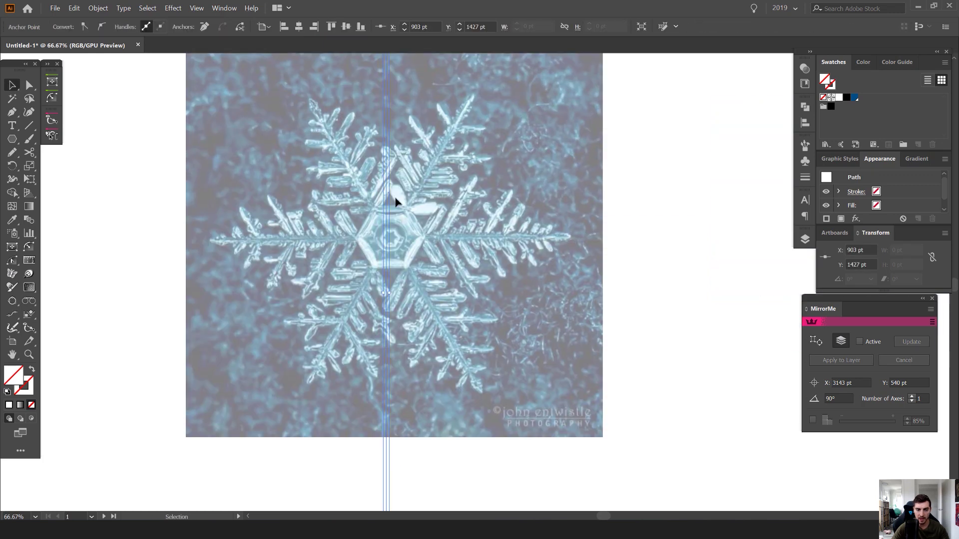
click(854, 98)
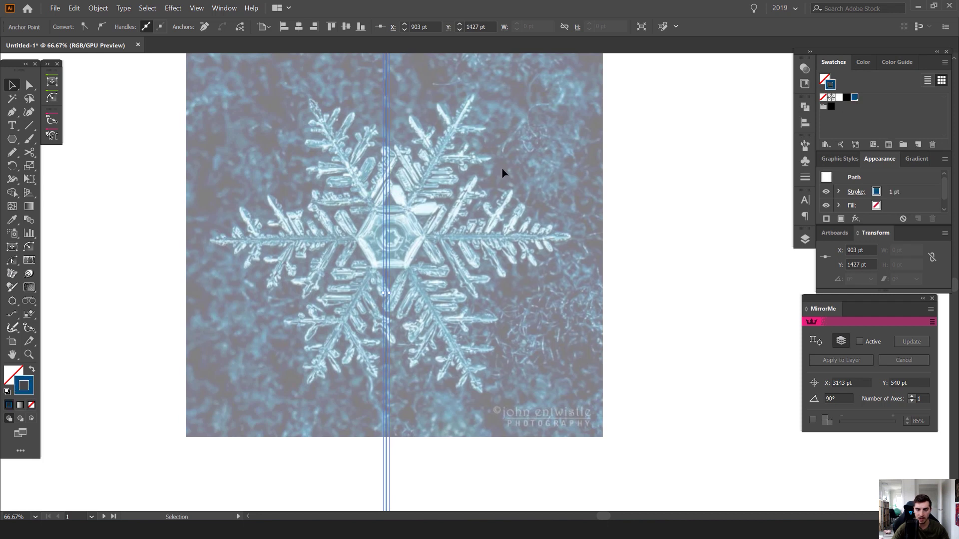
Move the vertical line sideways onto the centre of the snowflake's hexagonal core, at about X 913.667 pt
click(364, 240)
scroll(398, 227, up, 4)
drag(397, 224, 415, 228)
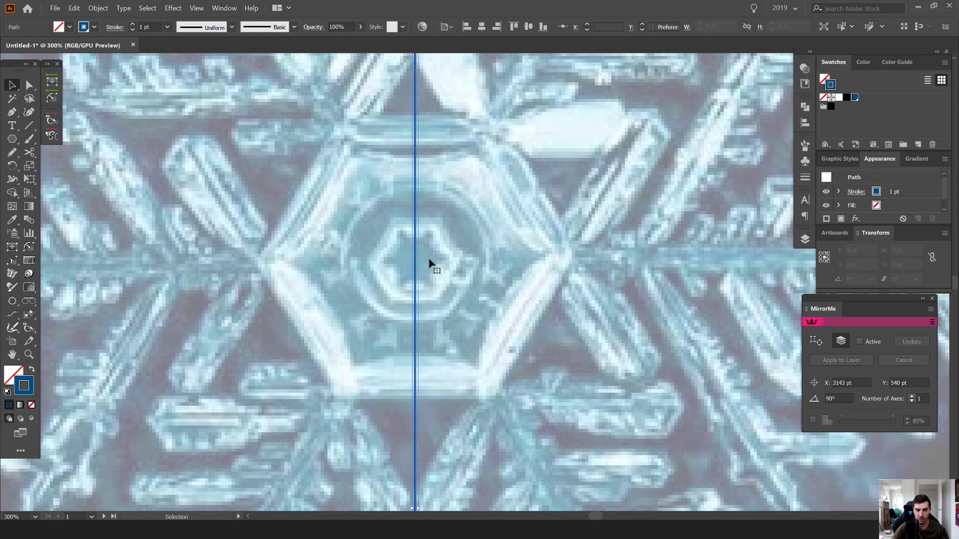
Convert the vertical line through the snowflake's centre into a guide
scroll(440, 254, down, 6)
drag(491, 166, 442, 158)
scroll(418, 159, up, 1)
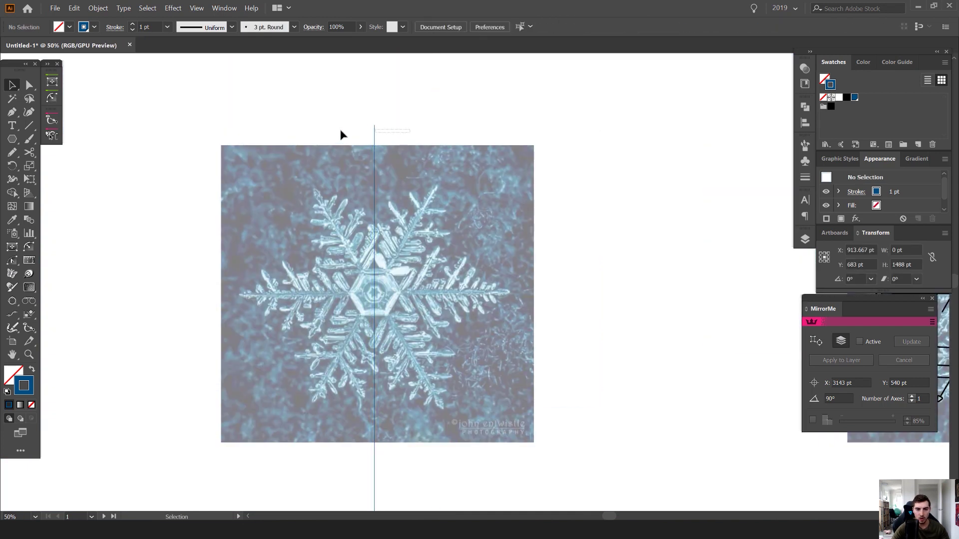
click(196, 8)
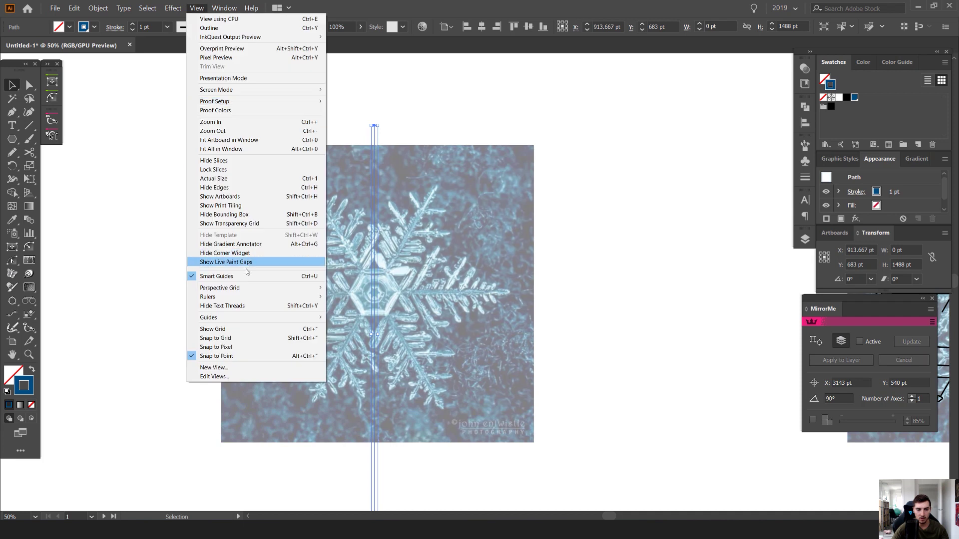
mouse_move(252, 320)
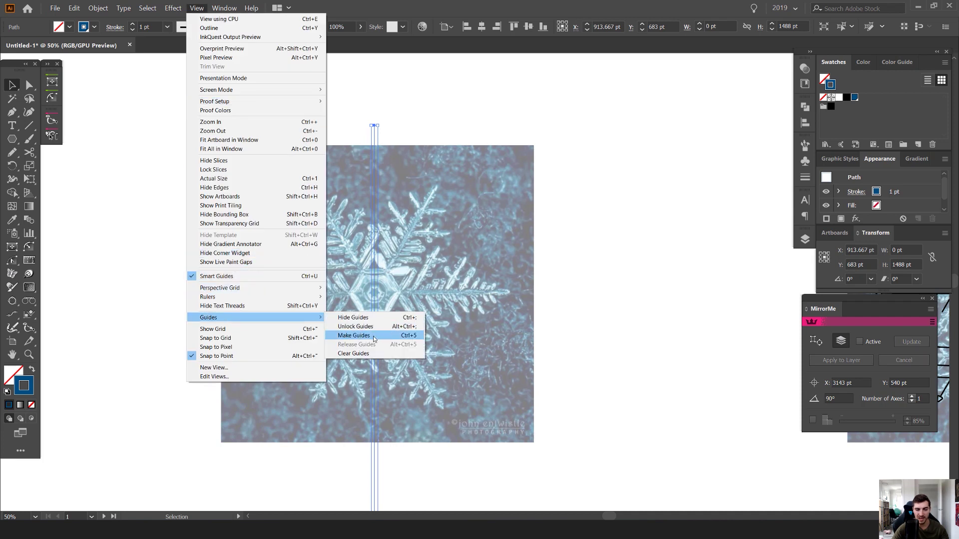
click(409, 336)
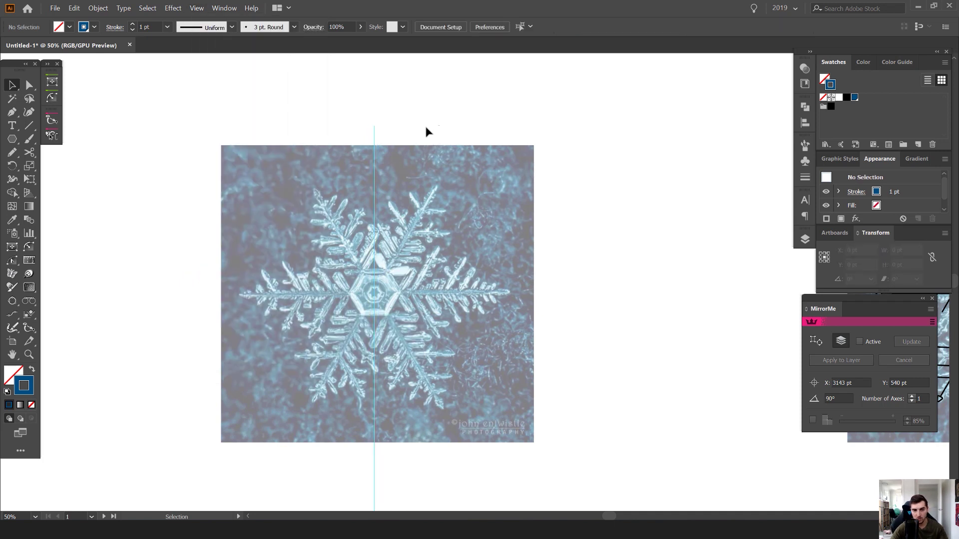
Start a Pen path on the vertical guide at the centre of the snowflake's hexagonal core
scroll(369, 134, up, 3)
scroll(386, 149, down, 2)
drag(371, 300, 399, 235)
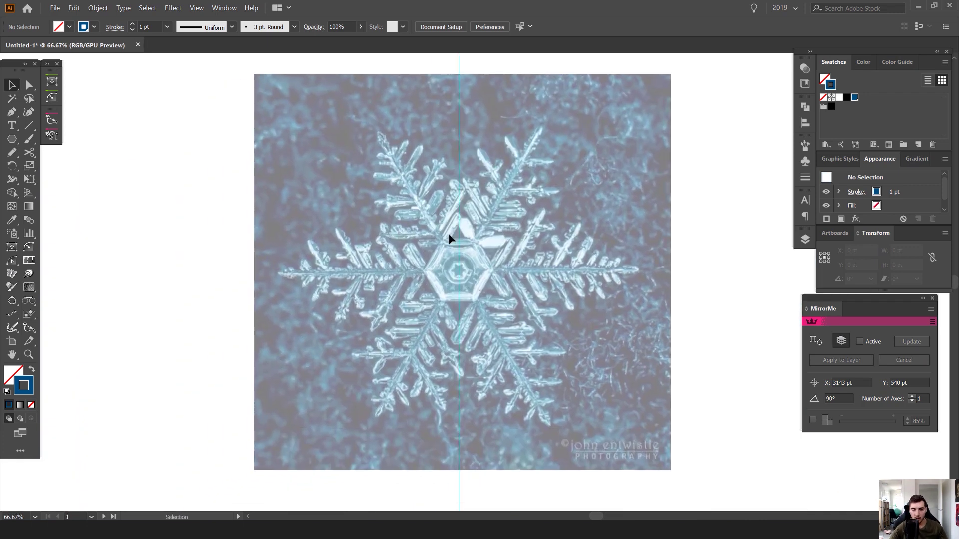
scroll(449, 239, up, 2)
scroll(452, 255, down, 1)
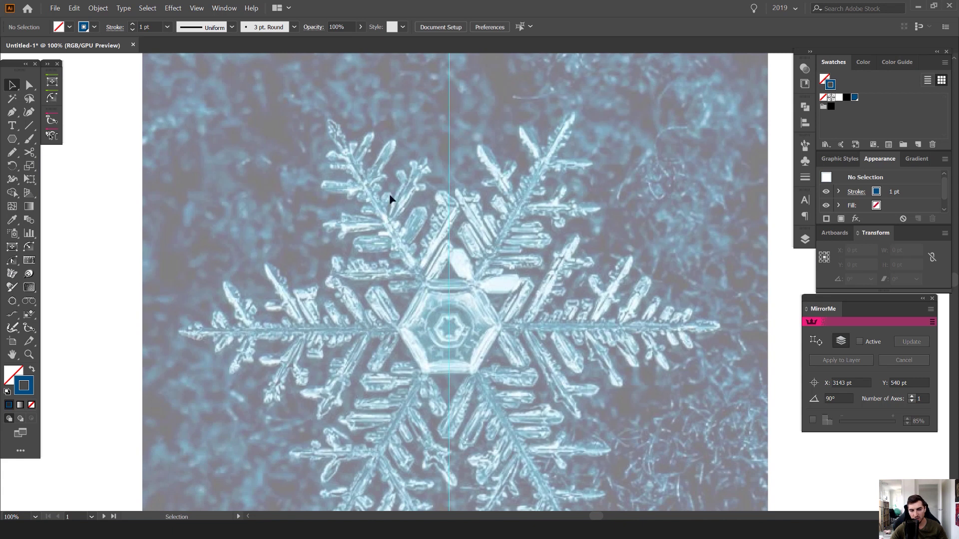
drag(349, 190, 294, 91)
drag(425, 258, 449, 327)
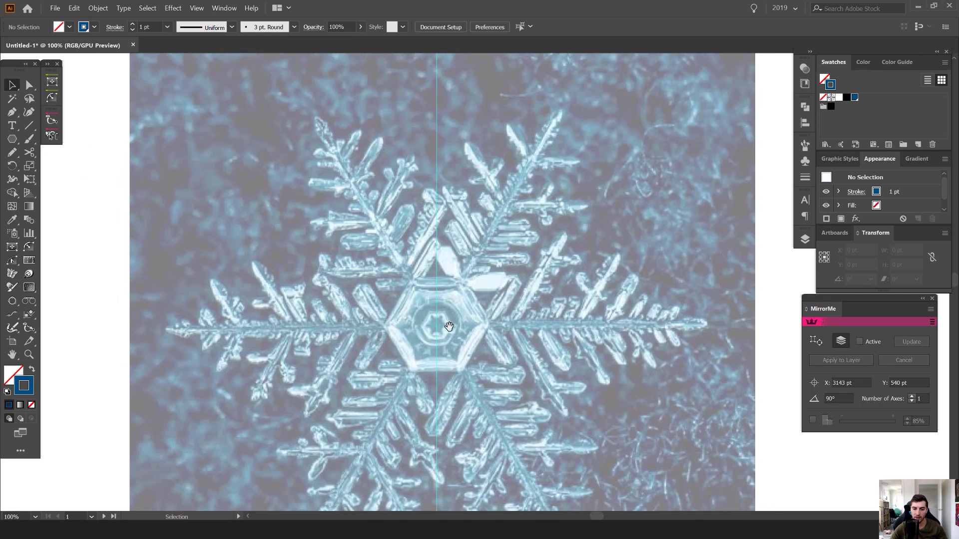
key(p)
scroll(414, 272, up, 1)
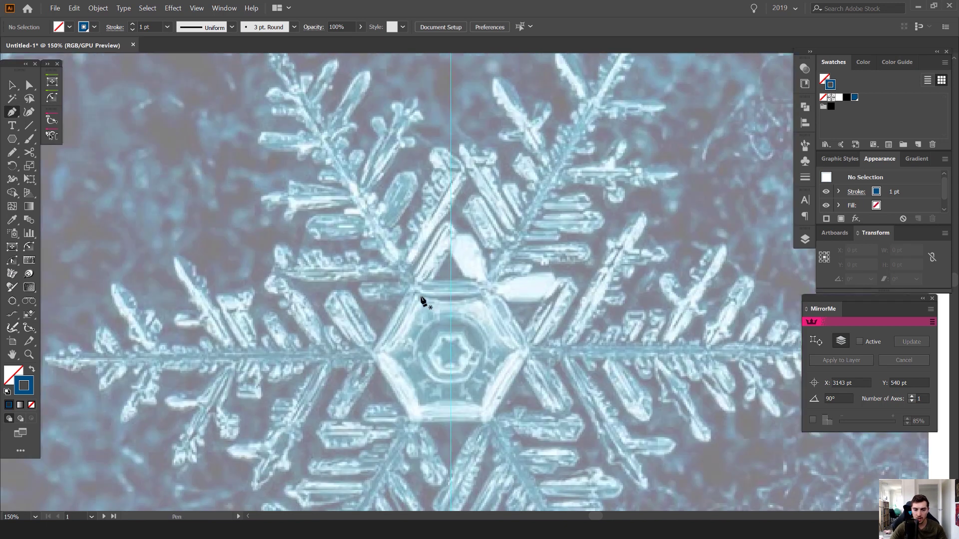
drag(439, 362, 422, 401)
scroll(423, 389, up, 3)
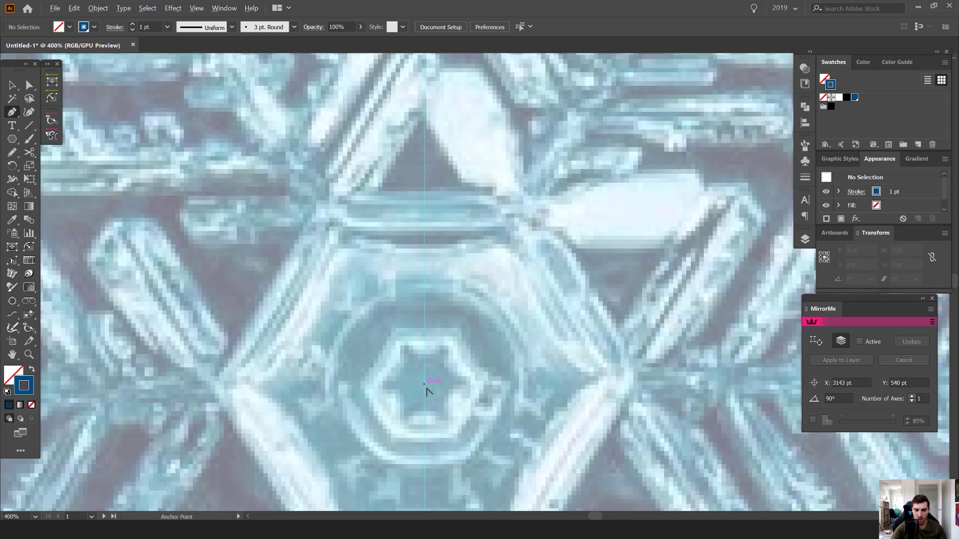
click(426, 380)
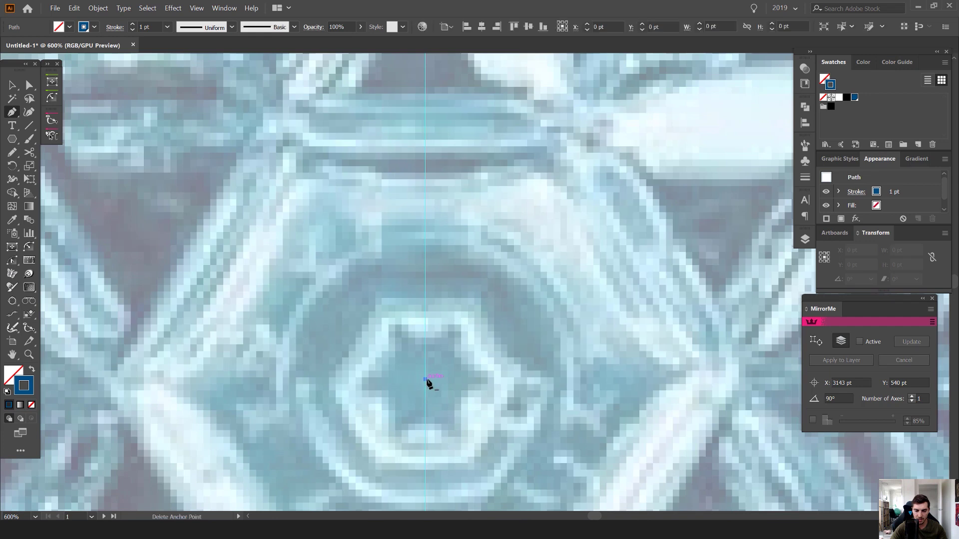
Extend the path straight to the tip of the snowflake's upper-left arm, making a line about 424 pt long
scroll(428, 377, down, 4)
drag(422, 300, 468, 402)
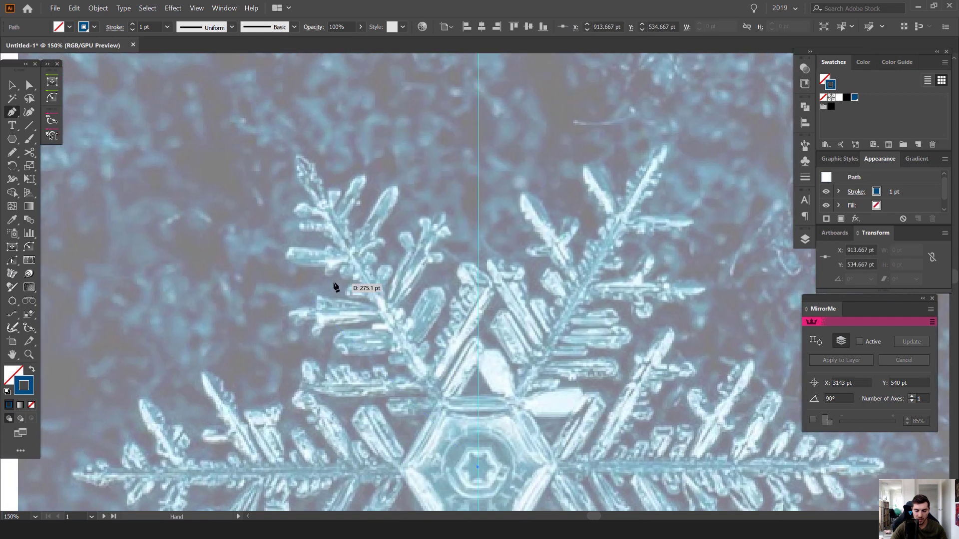
scroll(334, 280, down, 1)
scroll(322, 294, down, 1)
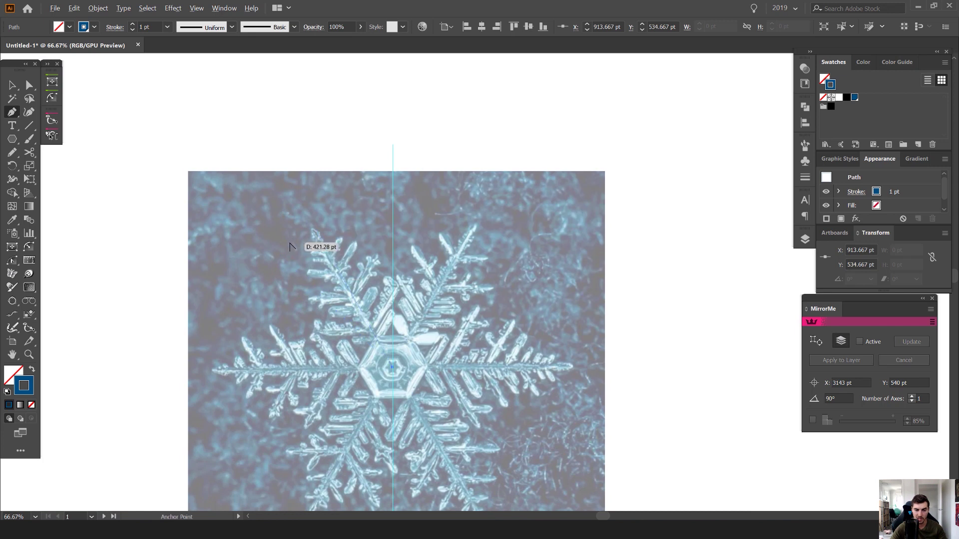
scroll(290, 244, up, 1)
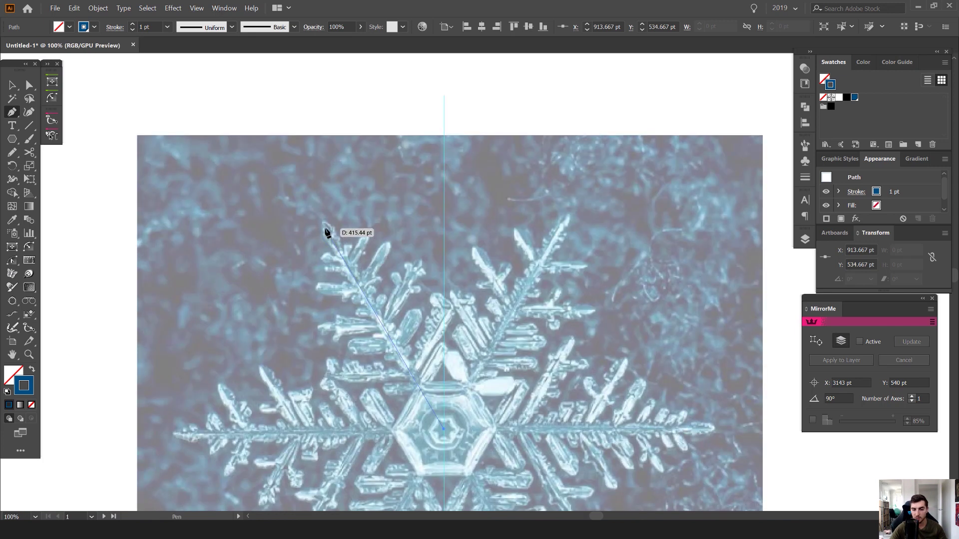
scroll(324, 225, up, 2)
scroll(322, 220, up, 1)
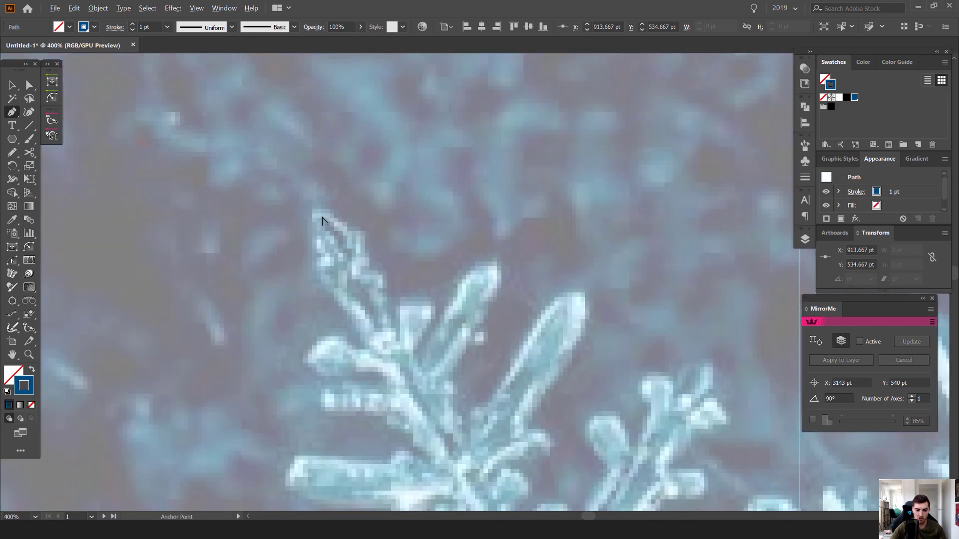
scroll(323, 220, down, 2)
scroll(322, 220, up, 1)
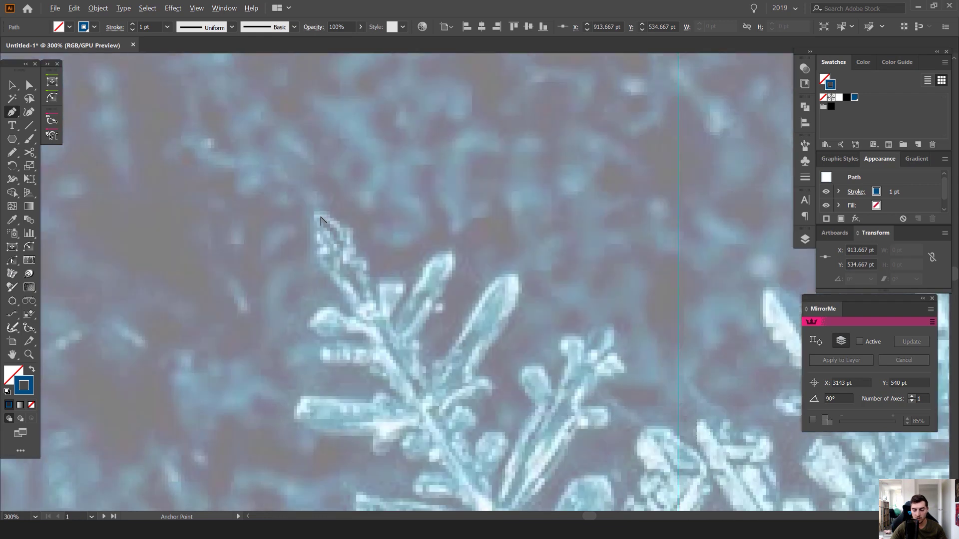
scroll(321, 220, down, 1)
scroll(321, 217, up, 1)
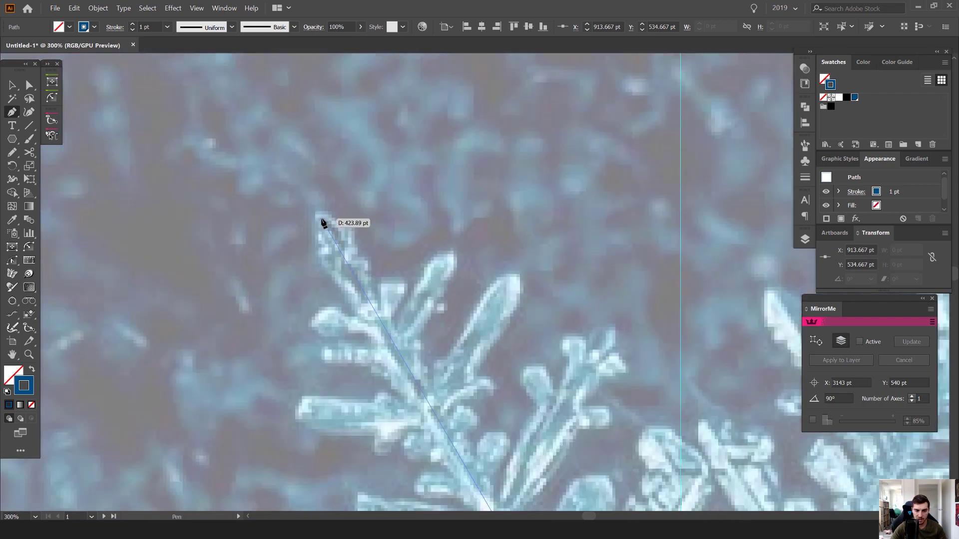
click(322, 220)
scroll(322, 221, down, 3)
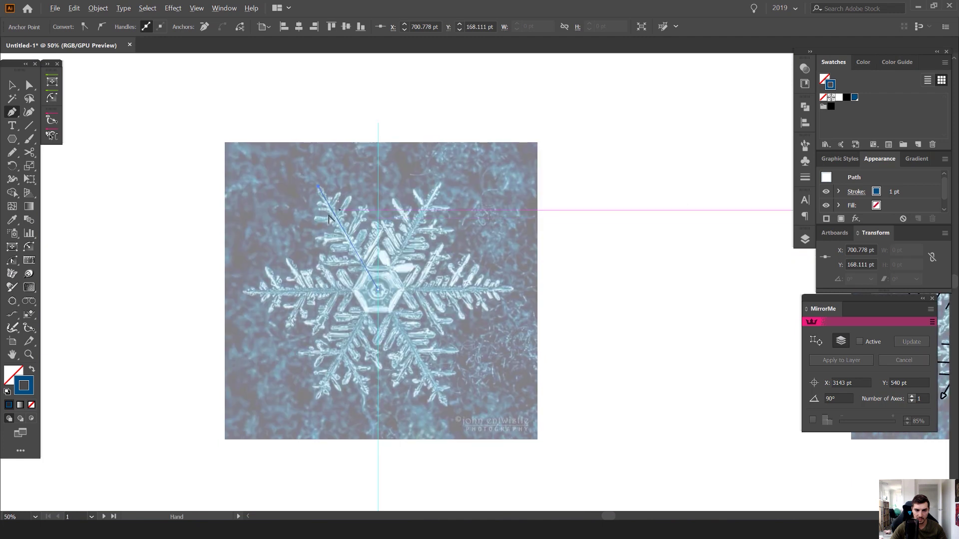
scroll(330, 218, up, 2)
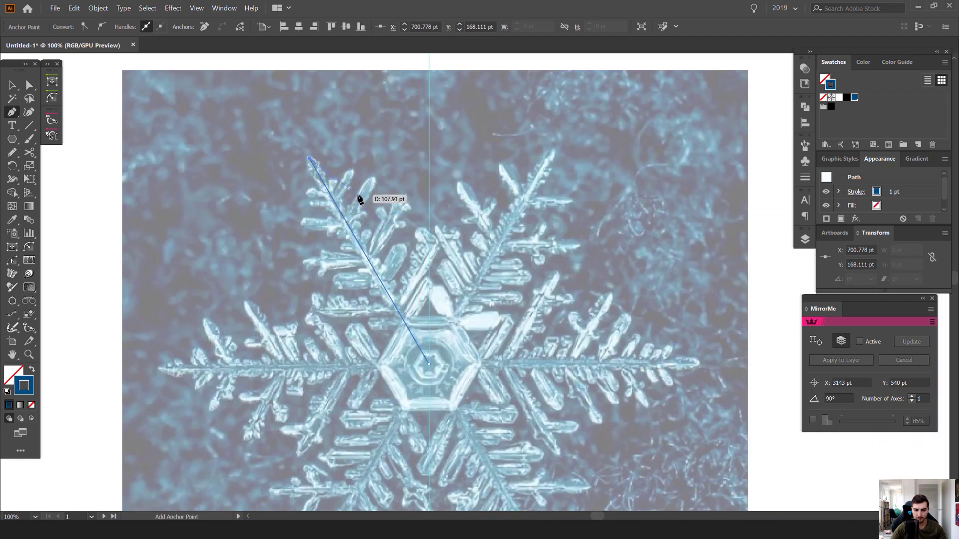
Give the upper-left arm line a black stroke 6 pt thick and deselect it
key(v)
key(x)
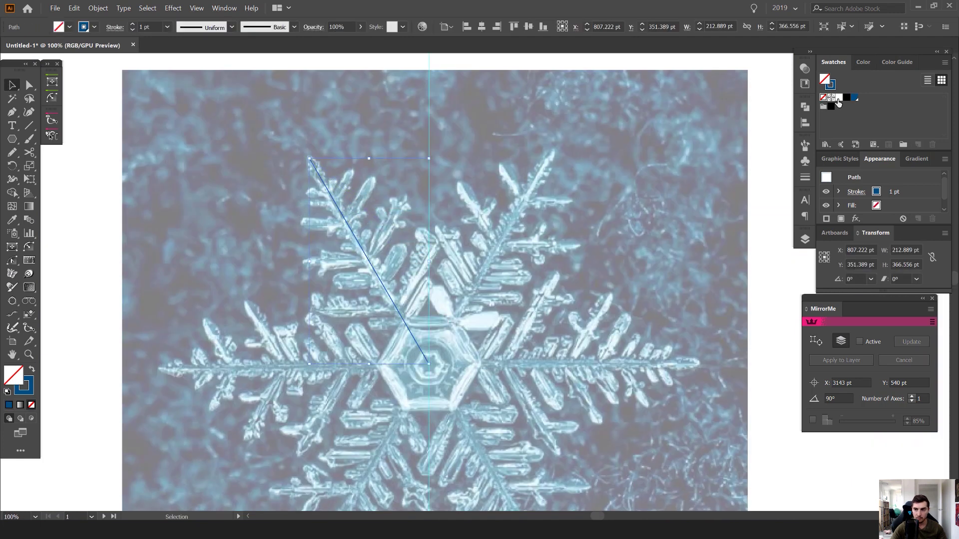
click(847, 97)
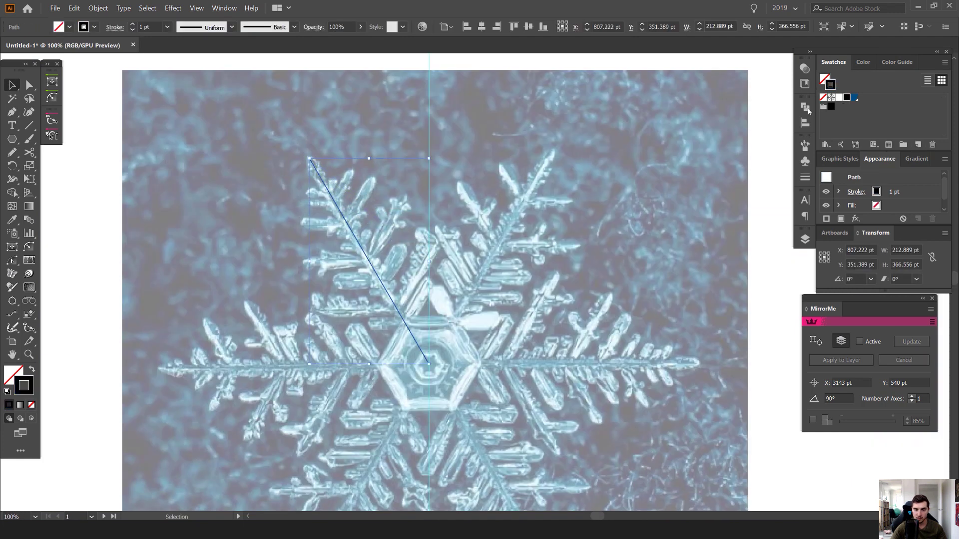
click(133, 24)
click(133, 24)
click(132, 24)
click(133, 24)
click(132, 24)
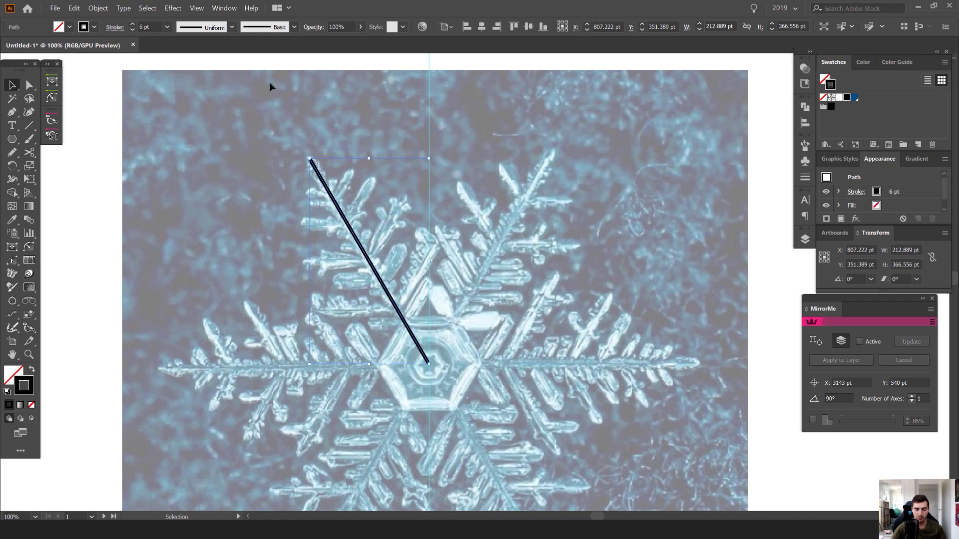
click(434, 118)
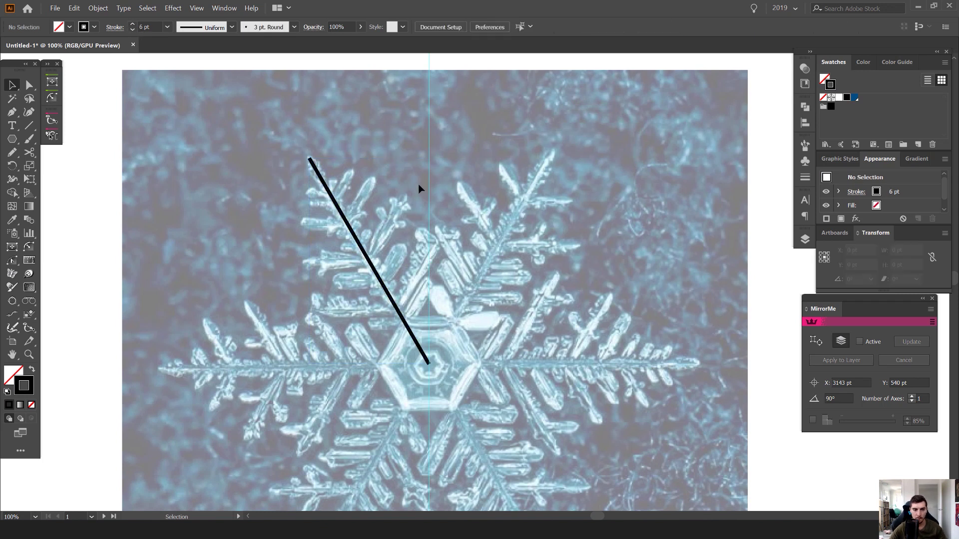
drag(418, 184, 315, 246)
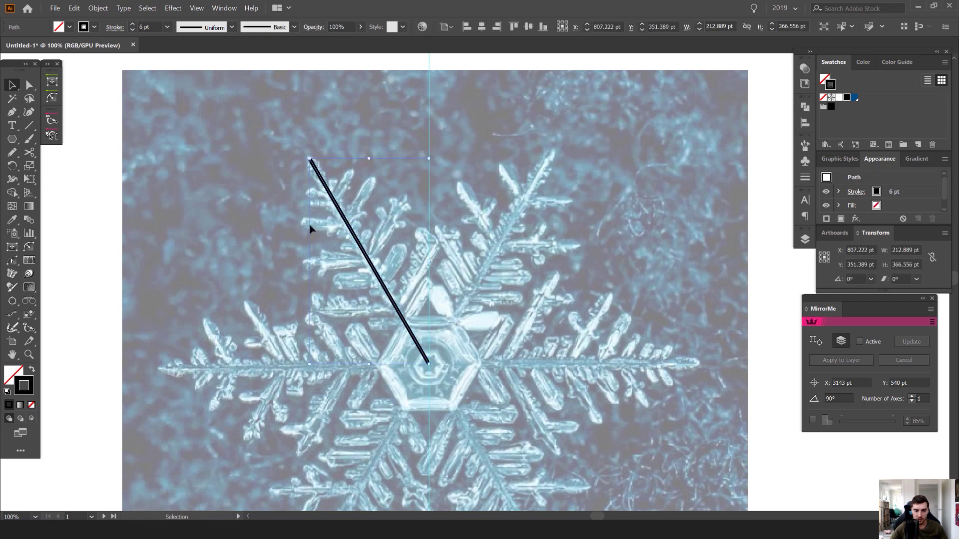
click(311, 229)
Draw a short 45° side branch from the arm line near its outer tip, starting at about X 734.7, Y 226.5 pt
key(ctrl+=)
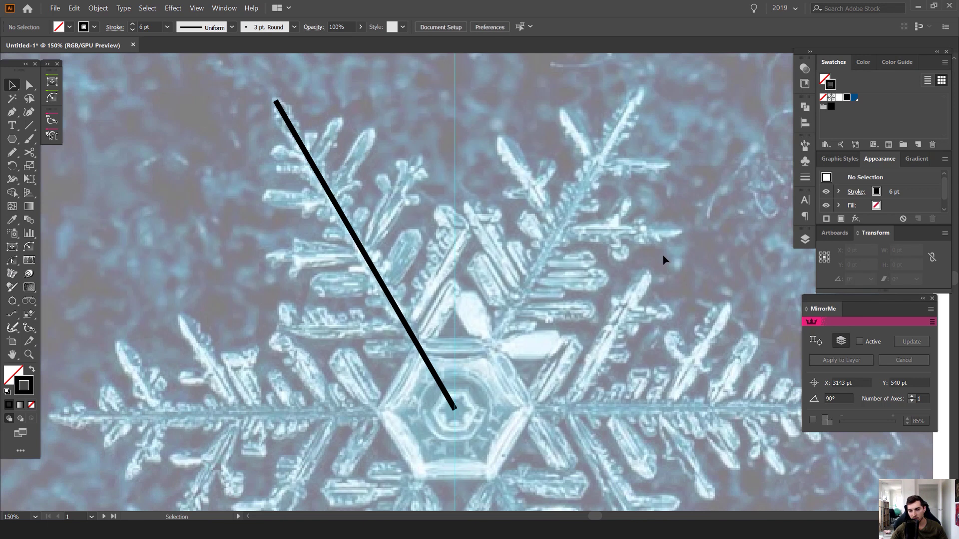
drag(394, 190, 394, 201)
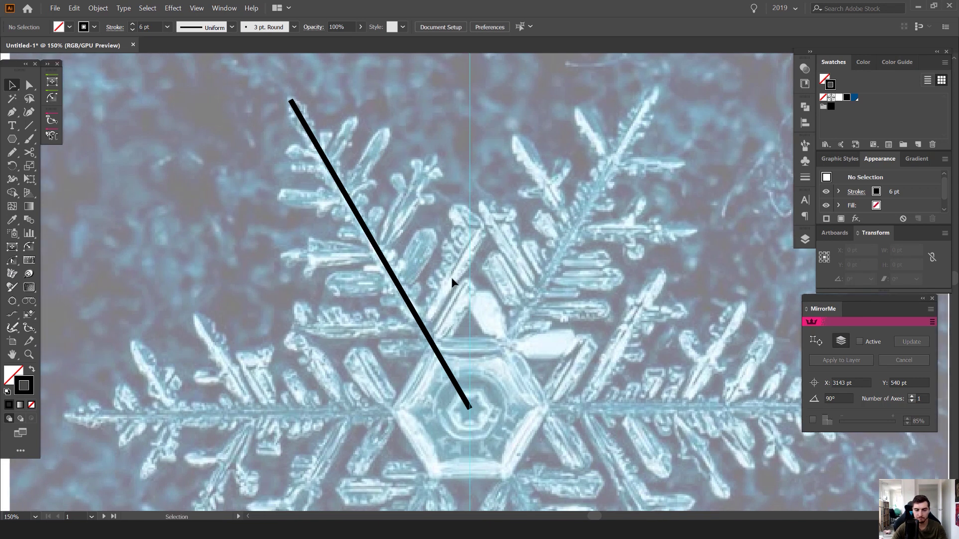
key(p)
key(ctrl+=)
key(ctrl+=)
key(ctrl+=)
key(ctrl+=)
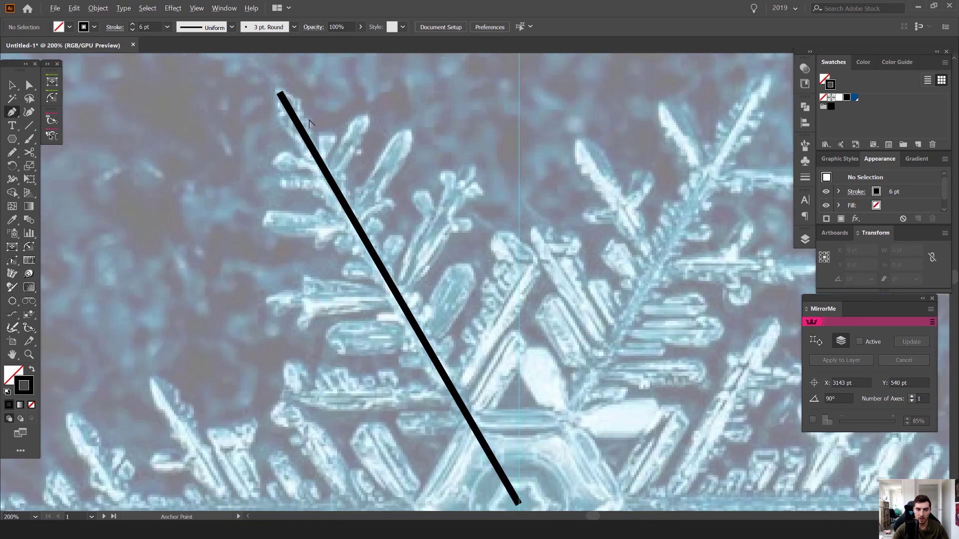
click(366, 240)
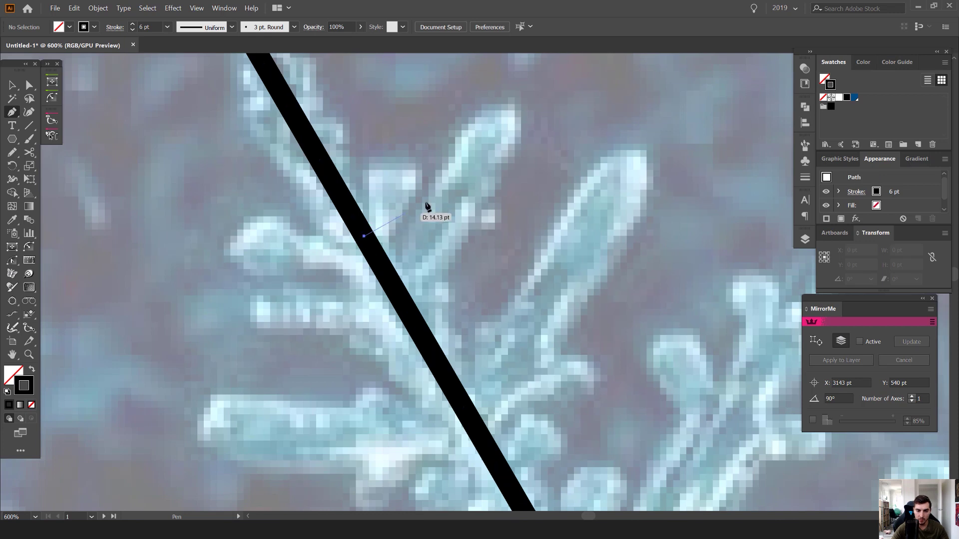
key(ctrl+minus)
drag(500, 129, 411, 188)
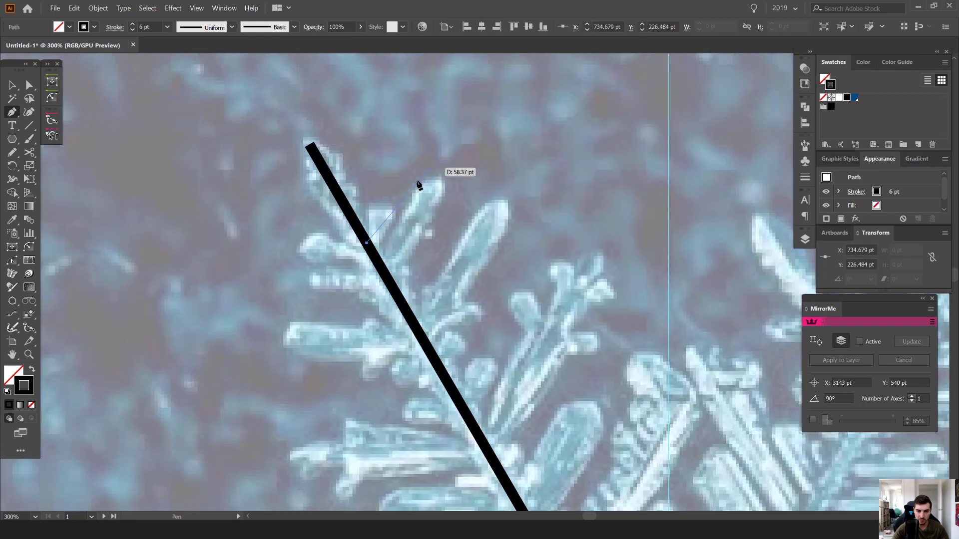
shift+click(390, 220)
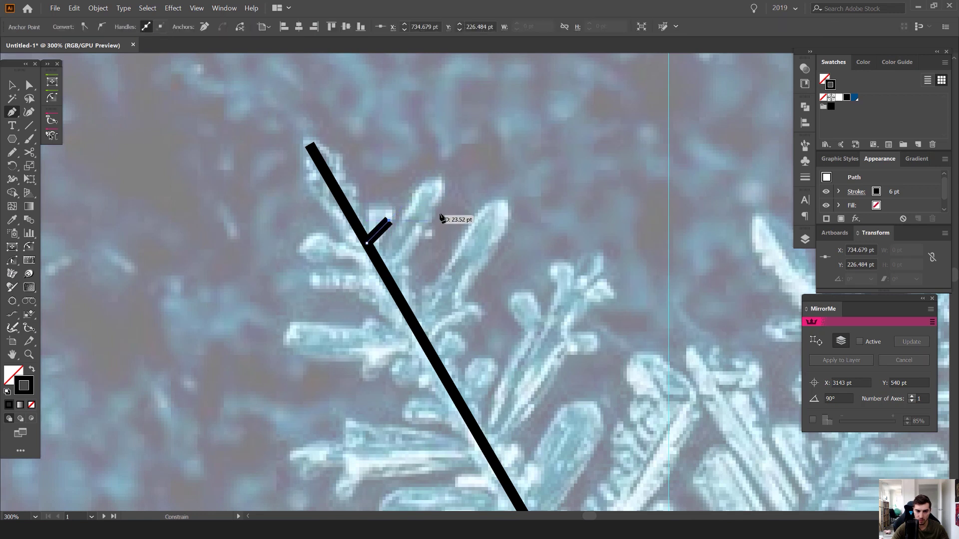
ctrl+click(422, 268)
Draw a second, longer 45° side branch of about 80 pt from the arm line, just below the short one
click(387, 275)
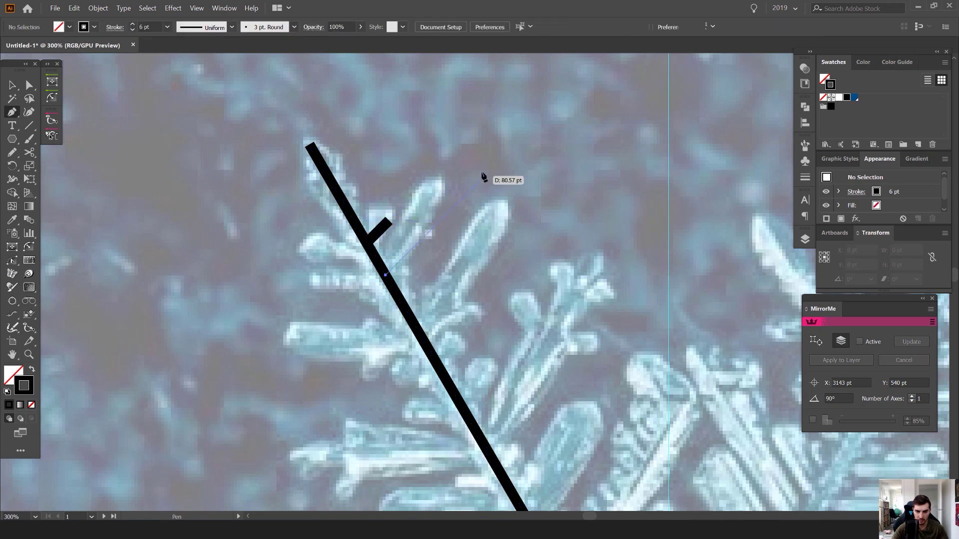
shift+click(484, 175)
key(v)
scroll(534, 182, down, 2)
drag(533, 208, 461, 201)
click(415, 245)
Draw a third 45° side branch from the arm line, parallel to and below the other two, and deselect it
scroll(414, 242, up, 1)
key(p)
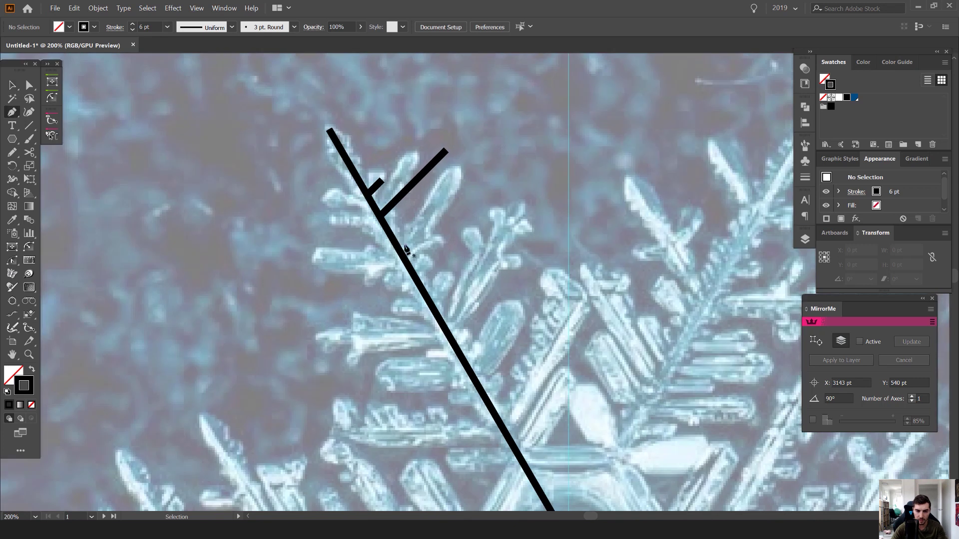
click(398, 247)
shift+click(490, 180)
key(v)
ctrl+click(539, 143)
key(ctrl+minus)
key(ctrl+minus)
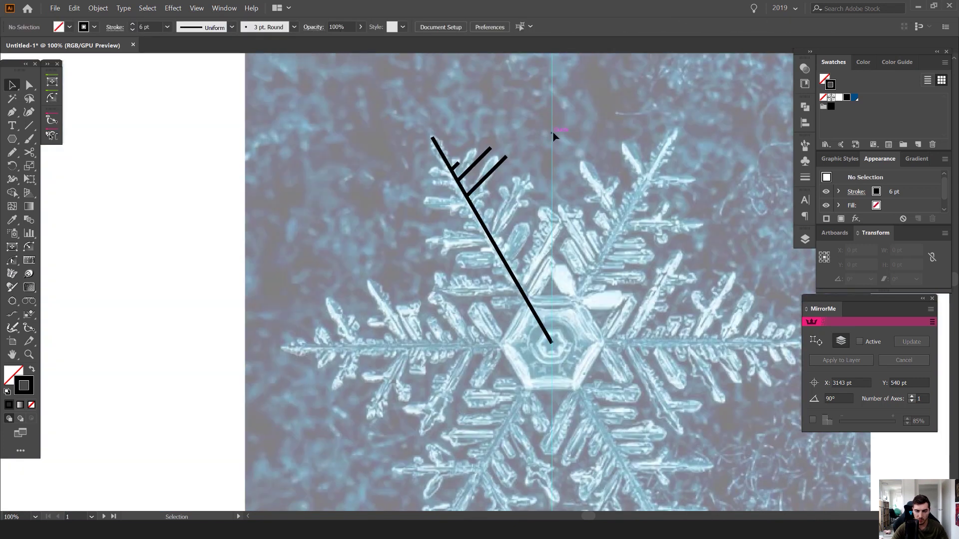
Undo the three side branches, keeping only the main arm line
key(ctrl+plus)
key(ctrl+z)
key(ctrl+z)
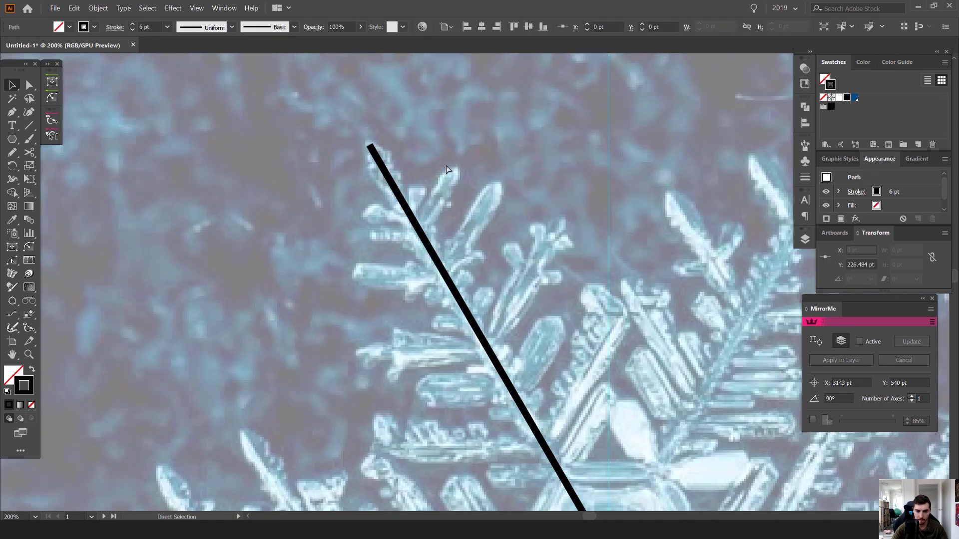
Draw a new short 45° side branch near the arm's outer tip, starting on the arm line at about X 732.5, Y 222.7 pt
key(p)
scroll(419, 208, up, 3)
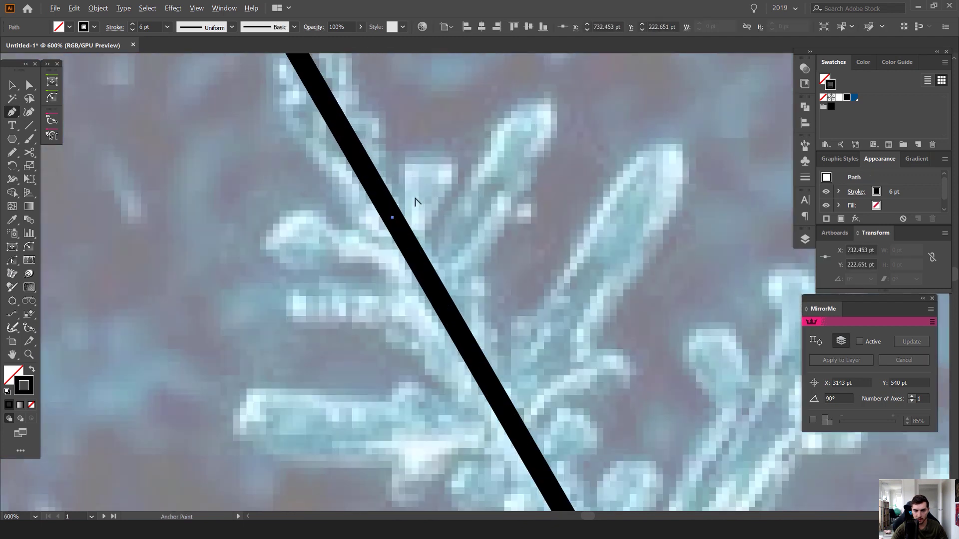
click(408, 211)
click(444, 165)
ctrl+click(563, 180)
drag(563, 181, 443, 141)
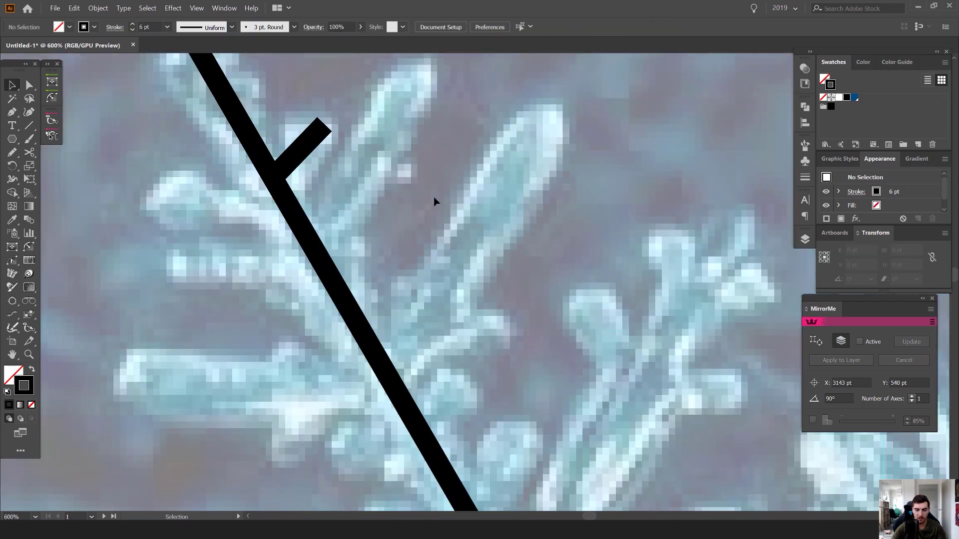
Draw a second side branch about 65 pt long, starting on the arm line at about X 745.6, Y 245.4 pt
scroll(314, 247, up, 1)
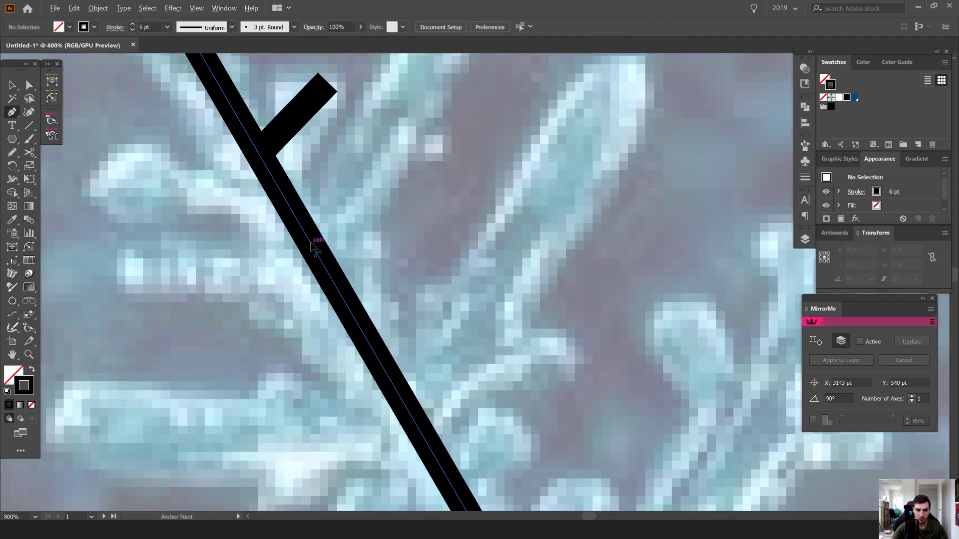
scroll(314, 248, down, 1)
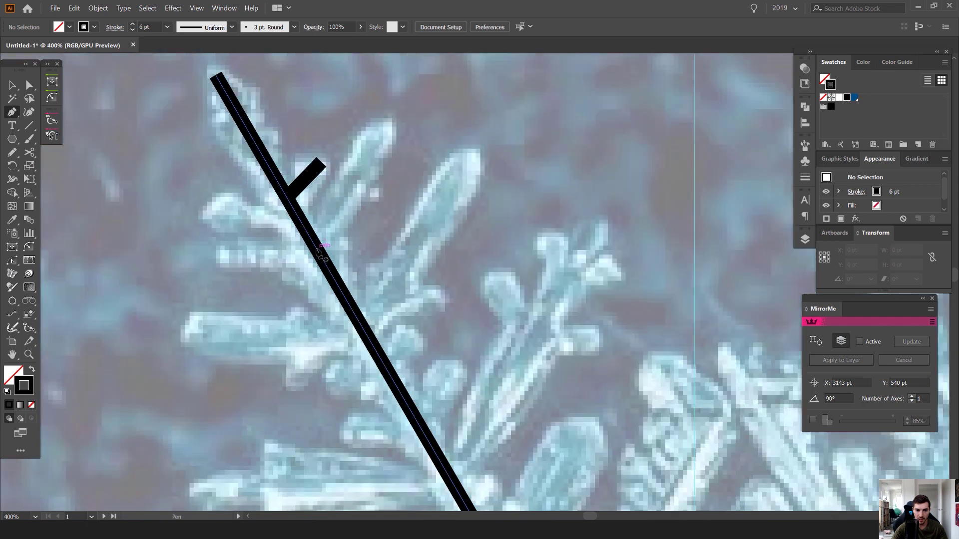
click(316, 248)
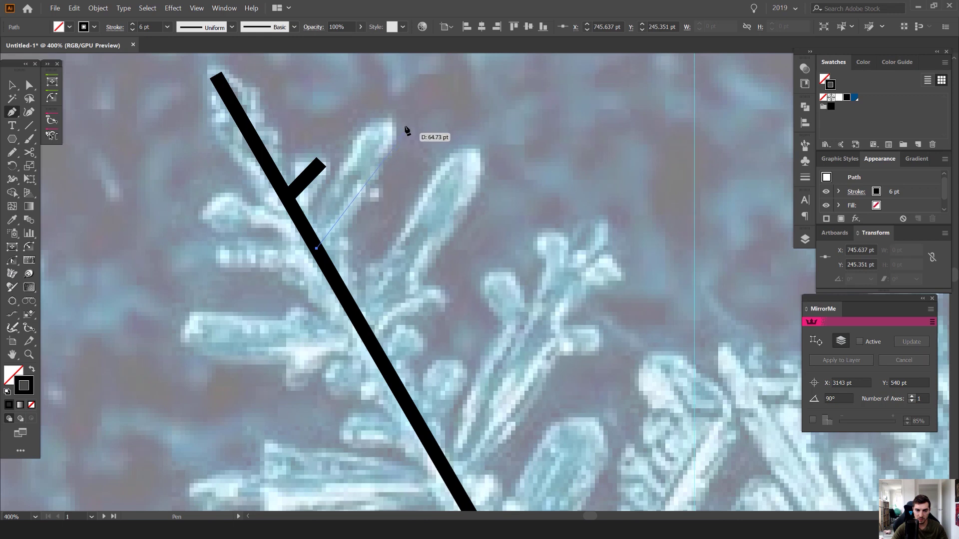
click(401, 132)
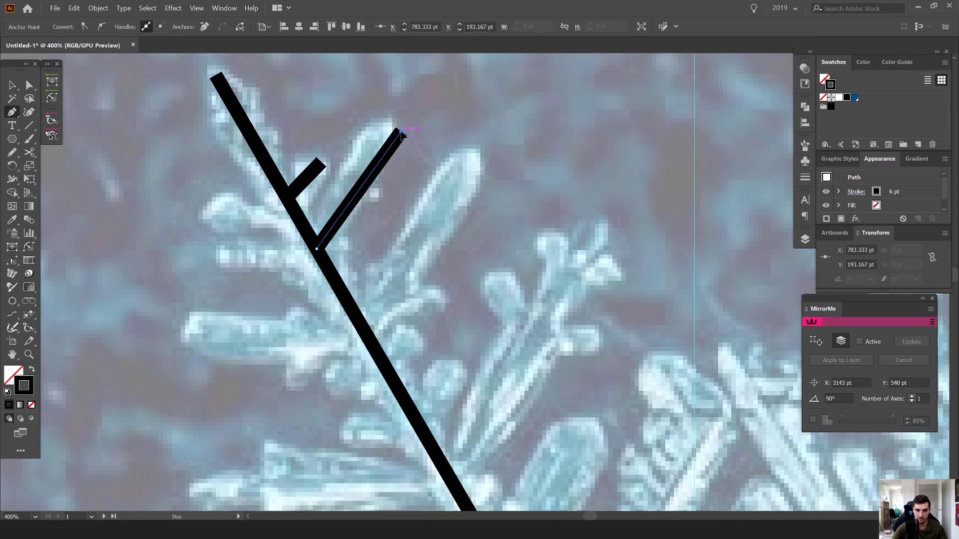
key(v)
Move the outer end of the first short side branch so it runs parallel to the second branch
key(a)
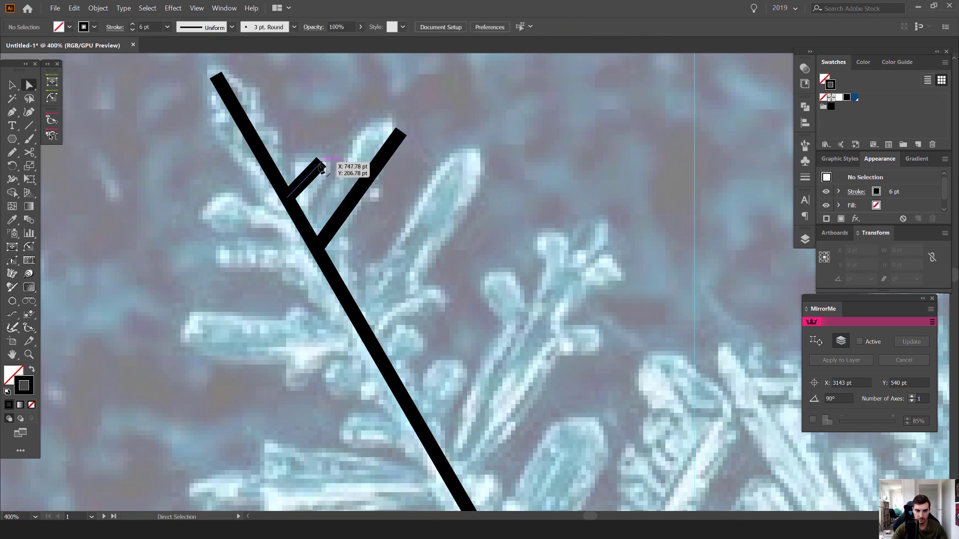
click(305, 176)
click(426, 299)
Draw a third, longer side branch from the arm line over the photo's next branch, ending at about X 811.3, Y 210.7 pt
key(p)
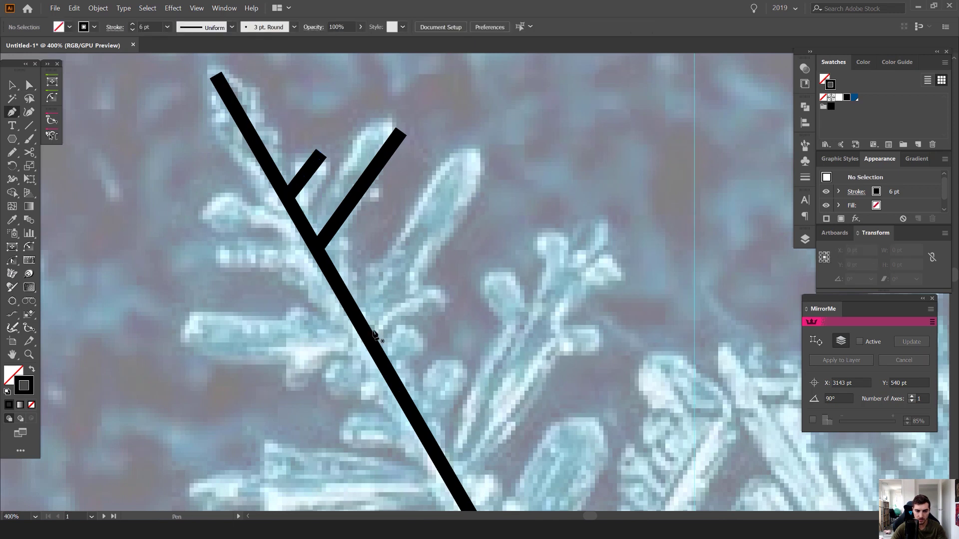
click(365, 331)
click(464, 172)
drag(520, 315, 448, 171)
key(v)
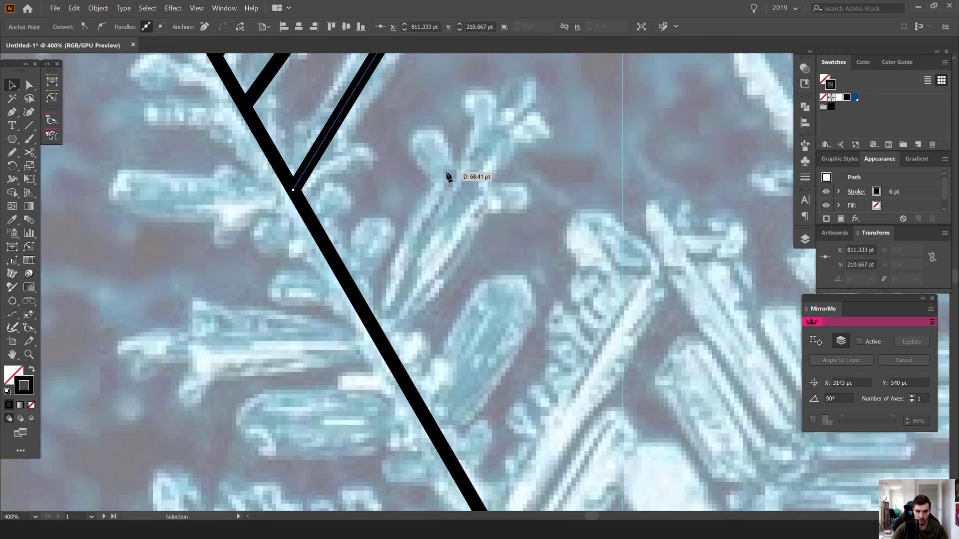
click(447, 173)
Draw a short fourth side branch on the arm line below the third one, parallel to the others, and deselect it
key(p)
click(344, 276)
click(376, 231)
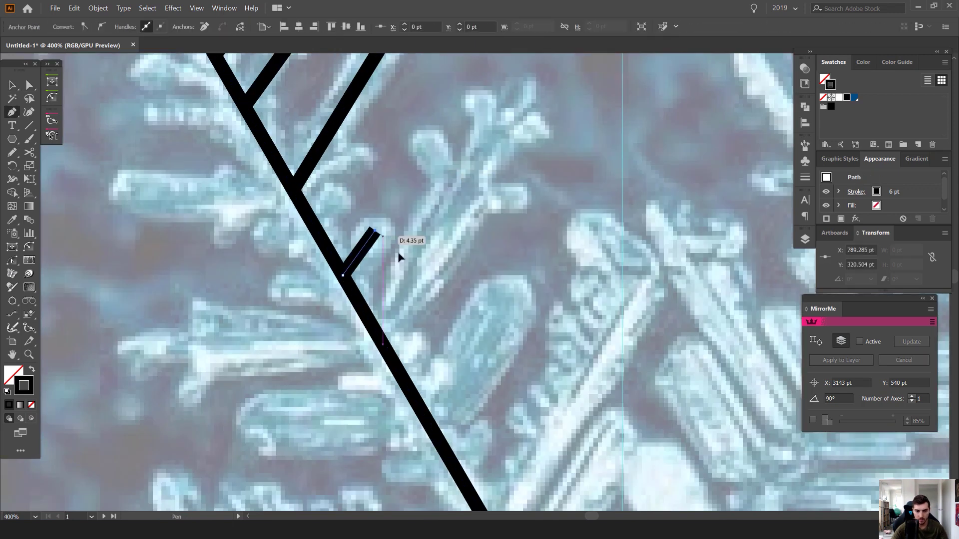
key(v)
drag(429, 285, 375, 250)
click(365, 304)
Draw a long fifth side branch of about 120 pt, starting on the arm line at about X 804.8, Y 347.3 pt
key(p)
click(328, 303)
scroll(350, 262, down, 1)
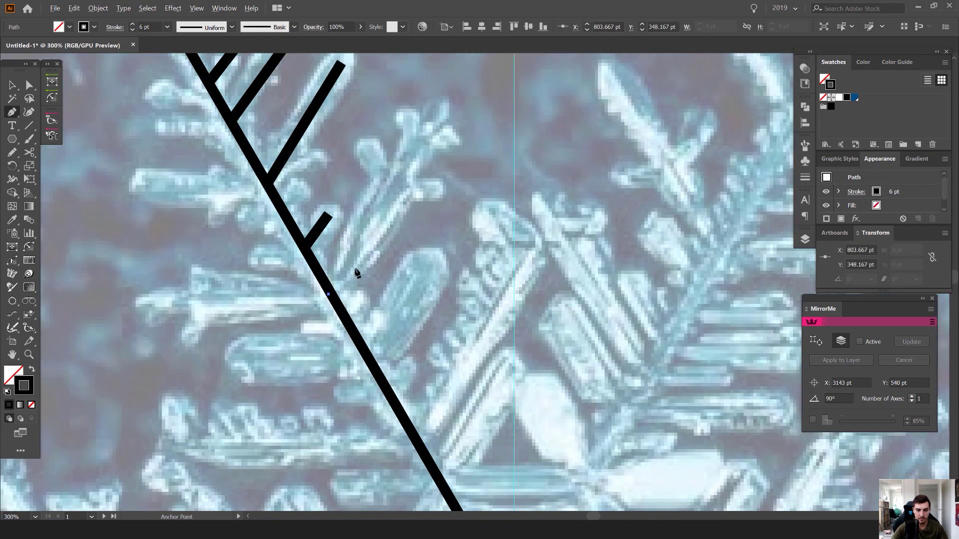
drag(402, 256, 408, 301)
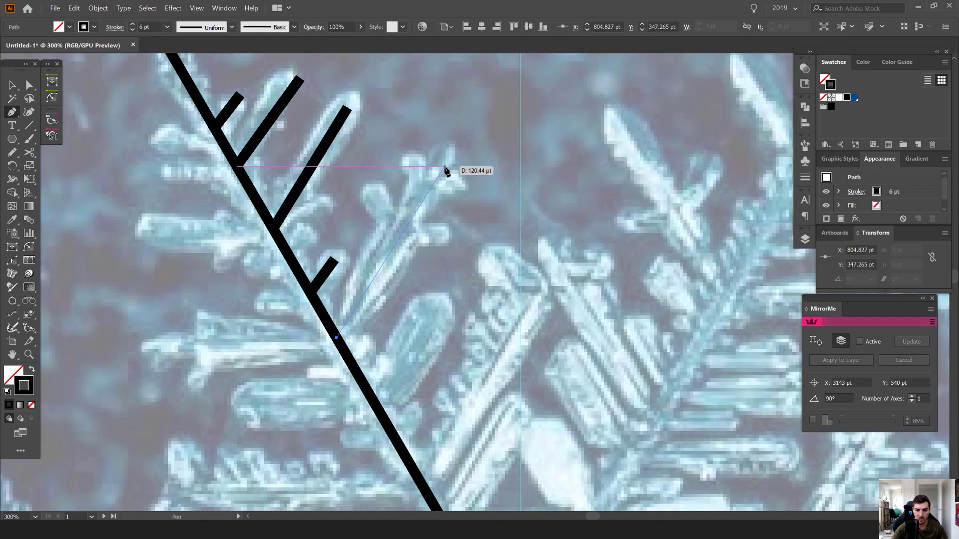
click(446, 170)
ctrl+click(510, 170)
Add two twigs at one point on the long branch: an upward-left one and a horizontal one about 26 pt long
click(401, 235)
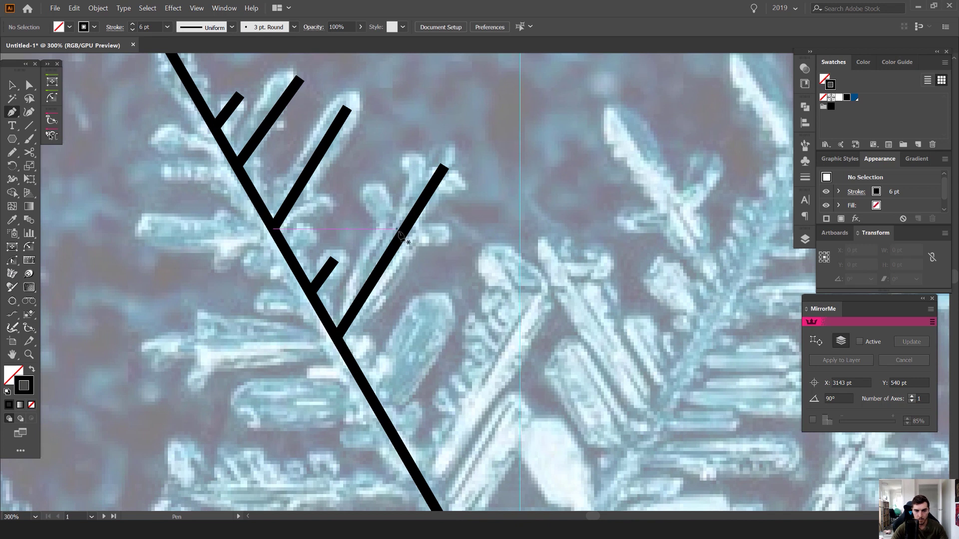
click(376, 191)
key(v)
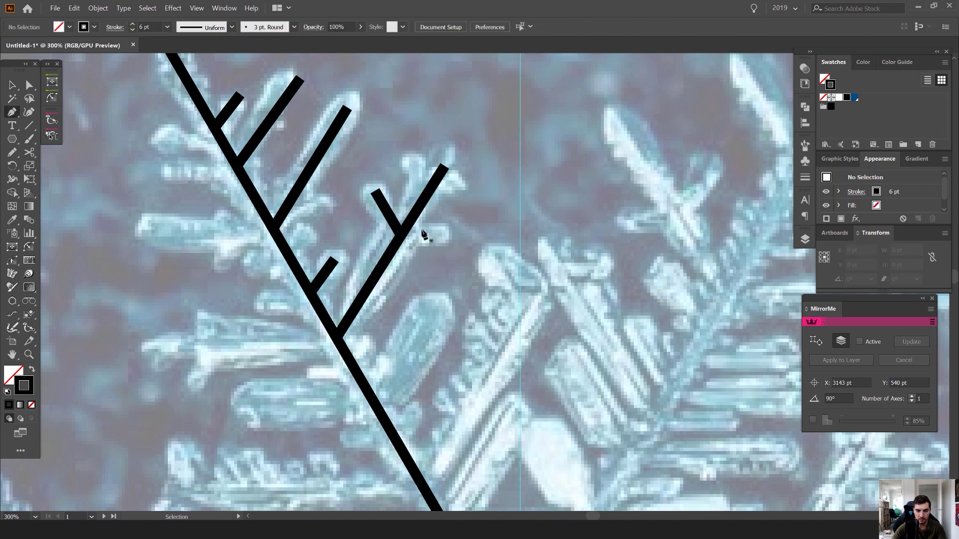
click(402, 234)
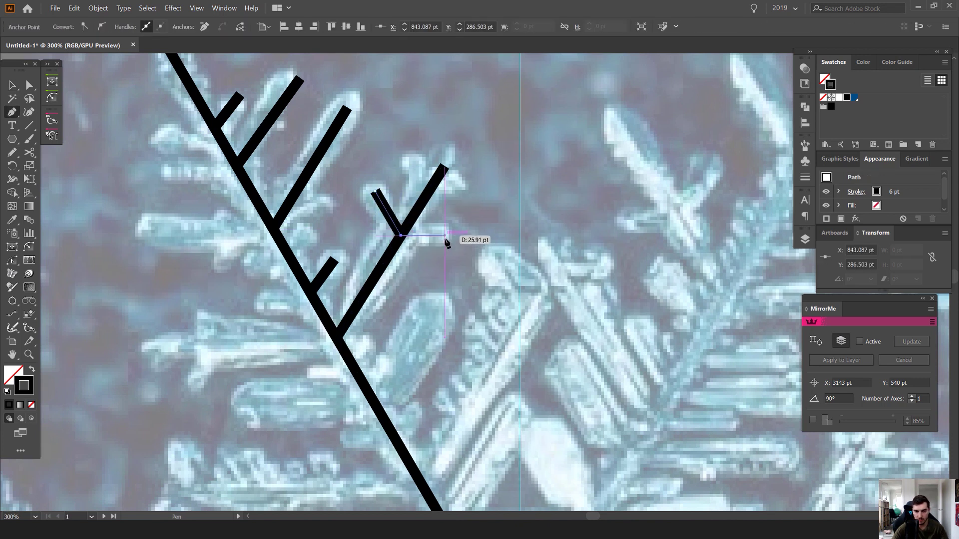
key(v)
click(466, 168)
Add two smaller twigs near the long branch's tip, one steep on its left side and one horizontal on its right
scroll(467, 168, up, 1)
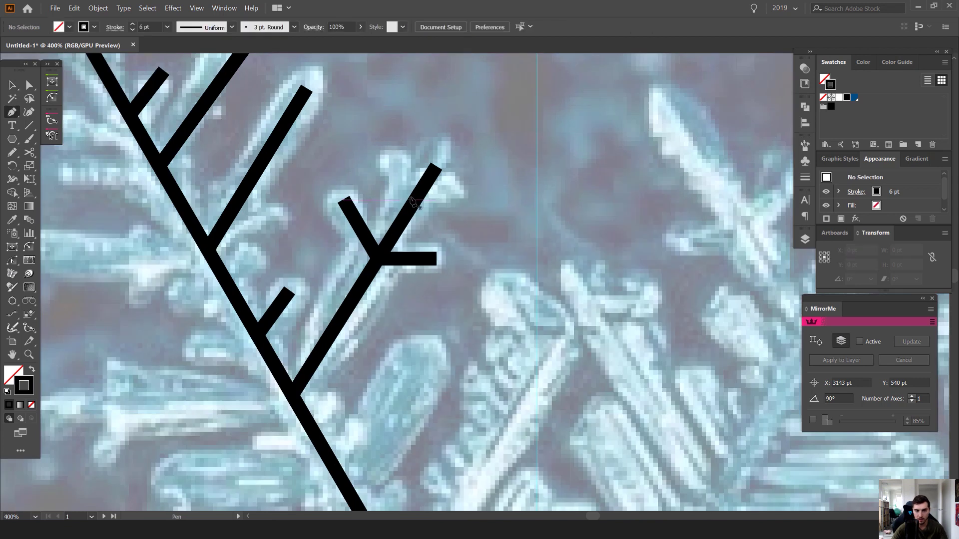
click(409, 206)
click(398, 160)
key(v)
click(479, 159)
key(p)
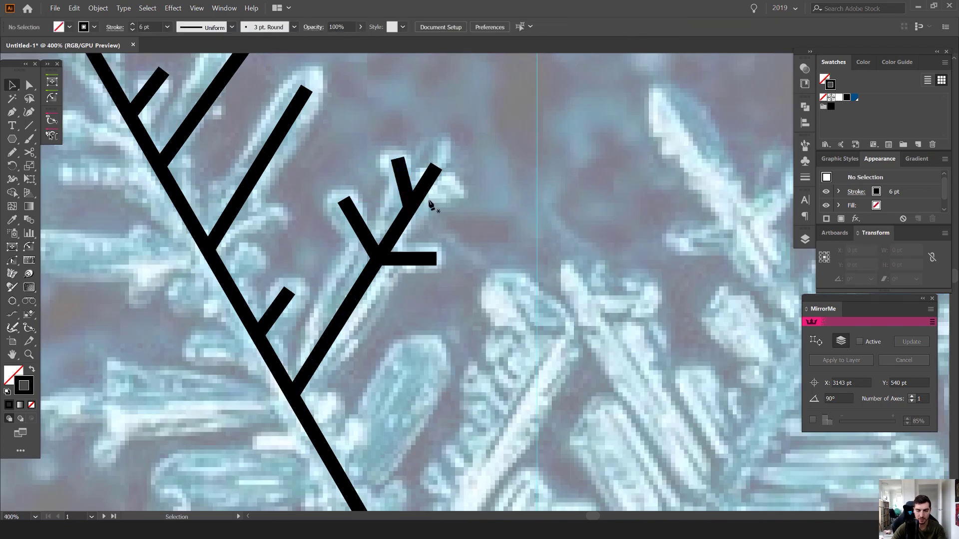
click(422, 188)
click(457, 189)
key(v)
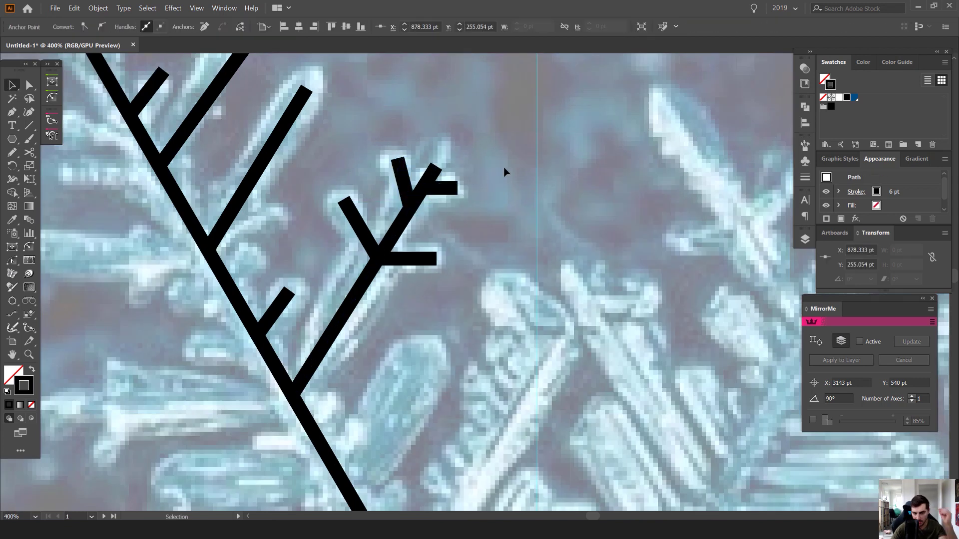
click(505, 172)
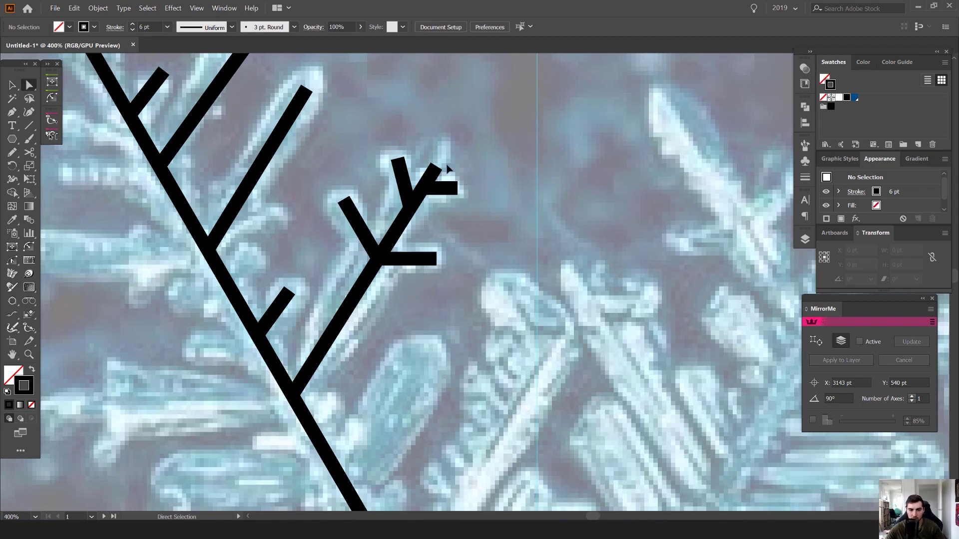
Extend the long branch's outer tip to about X 873.4, Y 238.4 pt
drag(436, 166, 447, 151)
key(space)
drag(462, 185, 417, 78)
Draw a plain sixth side branch below the long twigged one, starting on the arm line at about X 822, Y 377 pt
key(p)
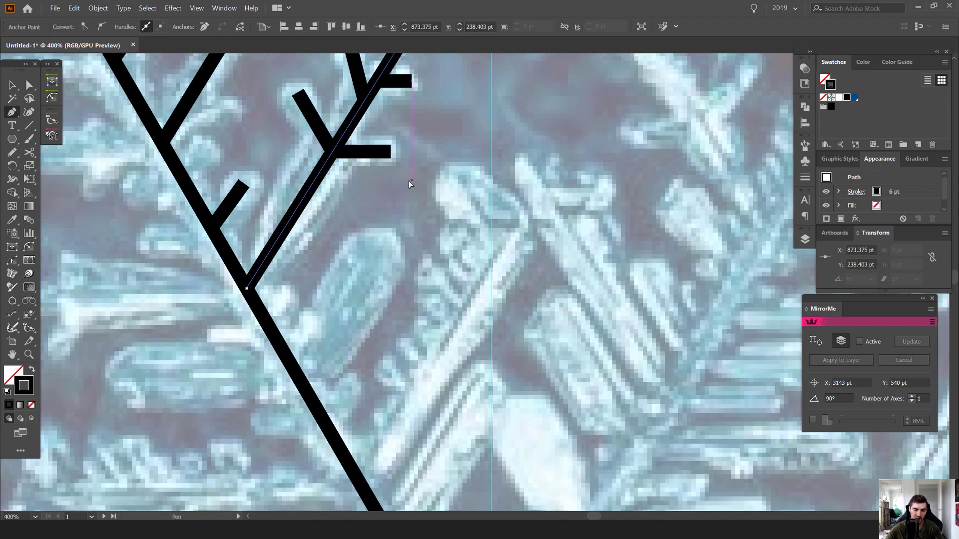
click(263, 318)
key(ctrl+z)
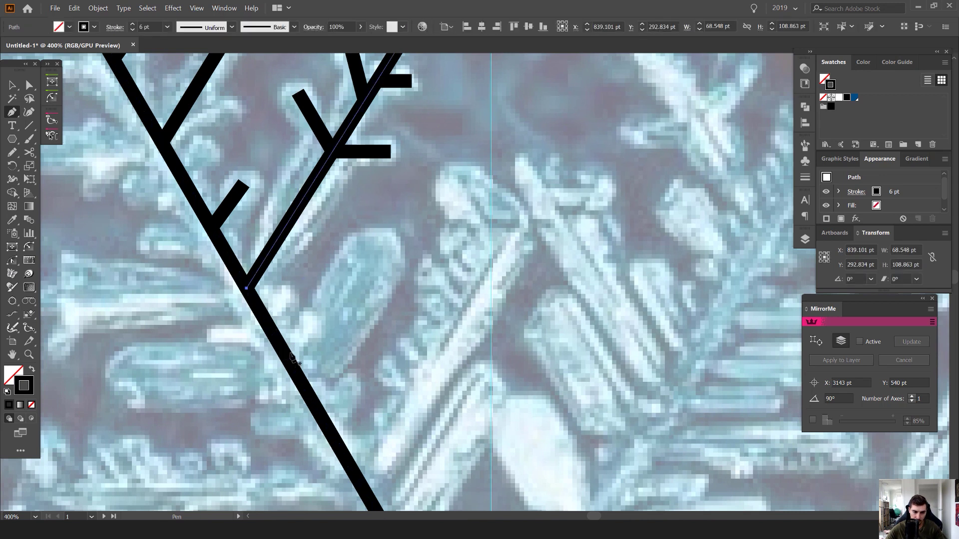
click(285, 355)
click(384, 238)
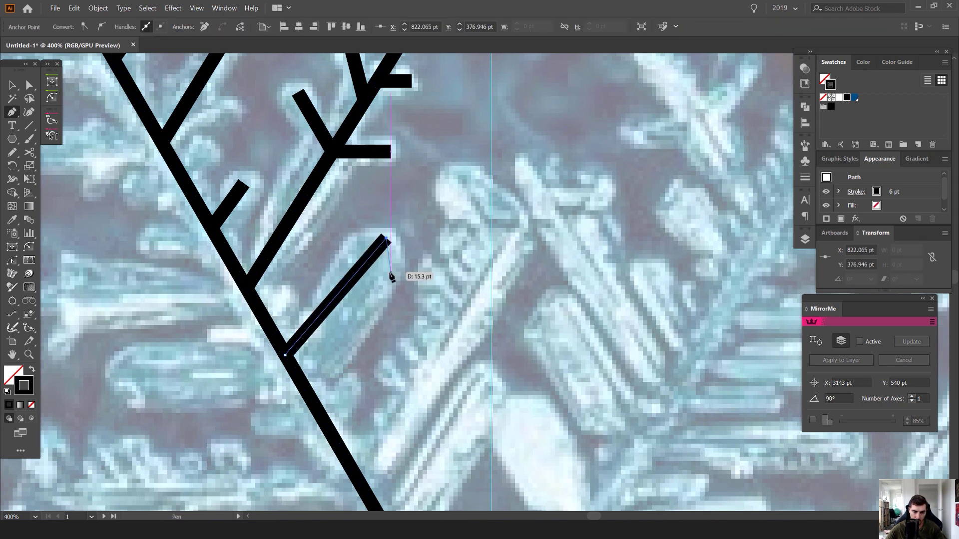
key(v)
click(363, 280)
Draw a seventh side branch from the lower arm line toward the vertical guide, roughly parallel to the sixth, and deselect it
scroll(364, 279, down, 2)
scroll(364, 281, up, 1)
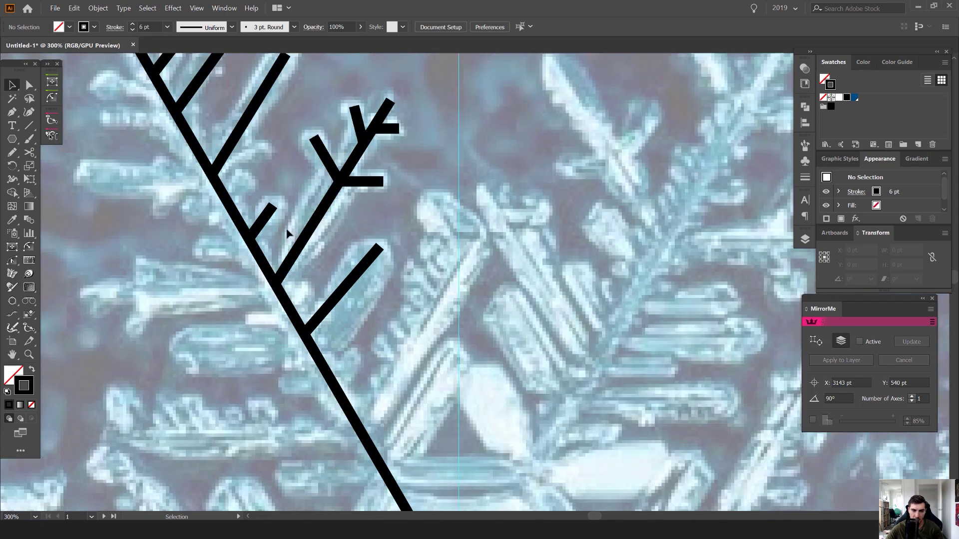
scroll(287, 231, down, 1)
scroll(337, 283, up, 1)
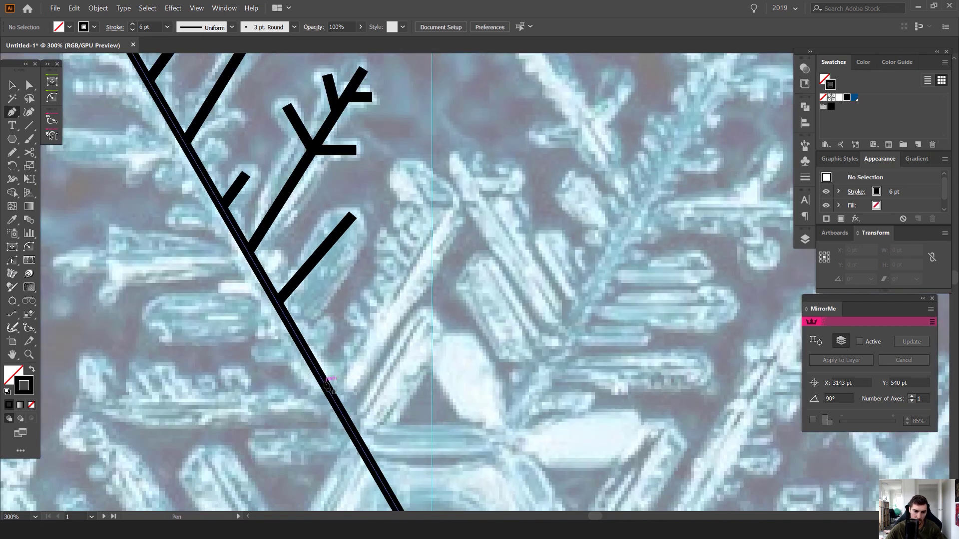
click(321, 365)
click(424, 246)
ctrl+click(371, 303)
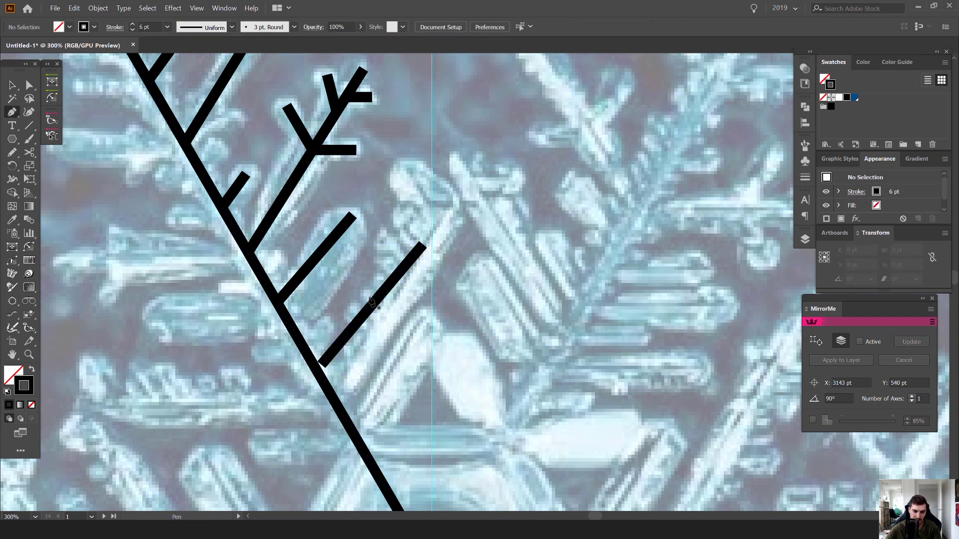
Adjust the seventh branch's end points, placing its base on the arm line at about X 845.5, Y 417.3 pt
key(a)
mouse_move(325, 366)
mouse_down()
mouse_move(318, 372)
mouse_move(322, 365)
mouse_up()
scroll(427, 233, up, 1)
scroll(426, 236, up, 1)
click(427, 235)
click(421, 250)
scroll(472, 211, down, 3)
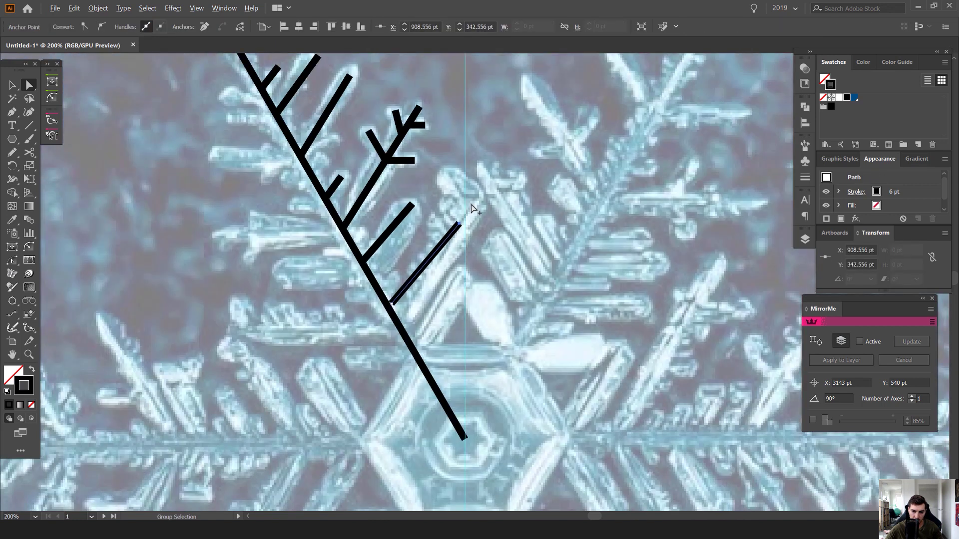
scroll(467, 211, up, 2)
drag(314, 401, 309, 408)
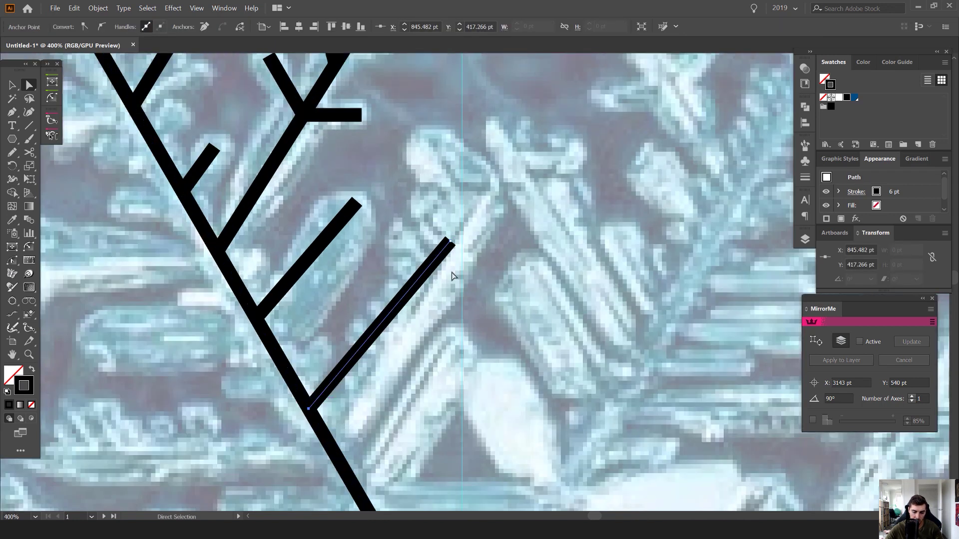
click(453, 275)
Add three short, steep twigs along the upper-left side of the seventh branch, tracing the small spikes in the photo
key(p)
click(386, 316)
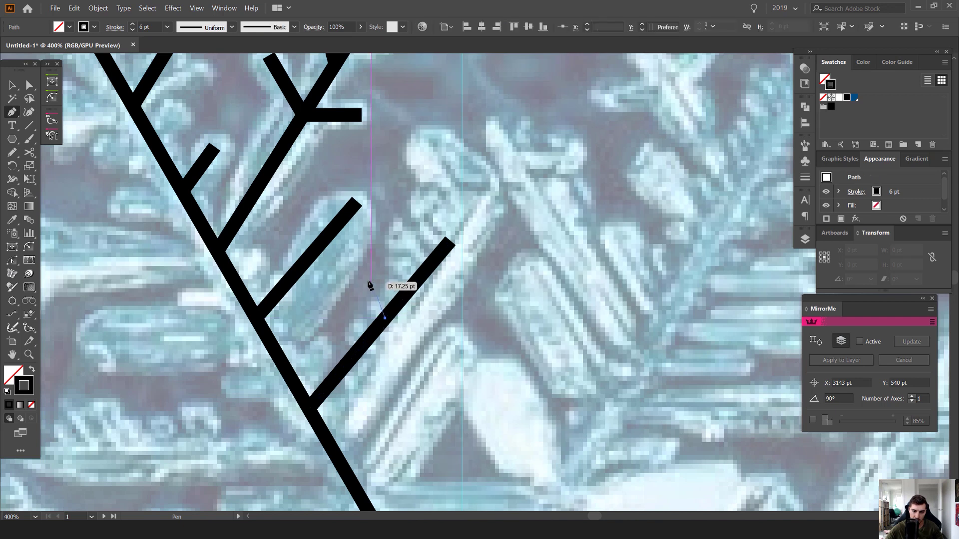
click(371, 282)
ctrl+click(409, 289)
click(409, 288)
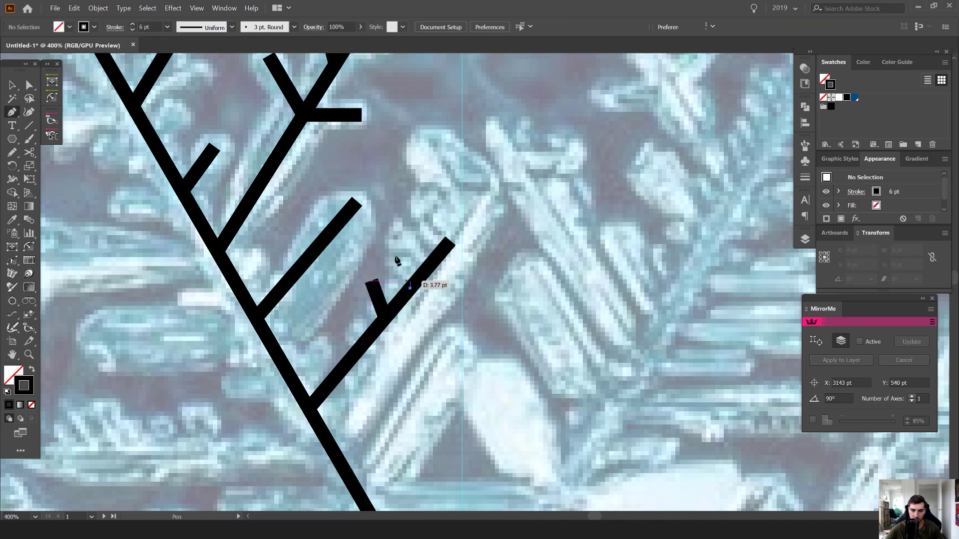
click(397, 234)
ctrl+click(430, 240)
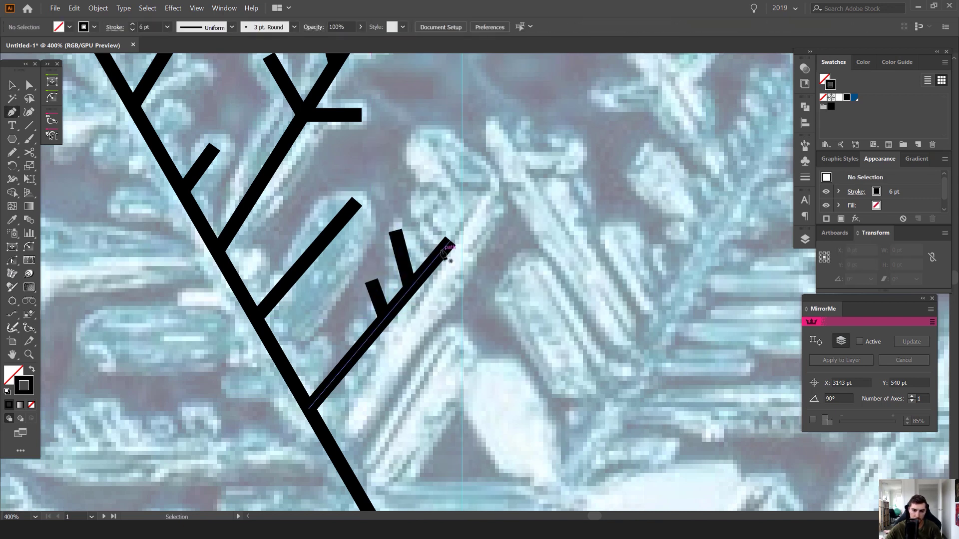
click(442, 254)
click(425, 204)
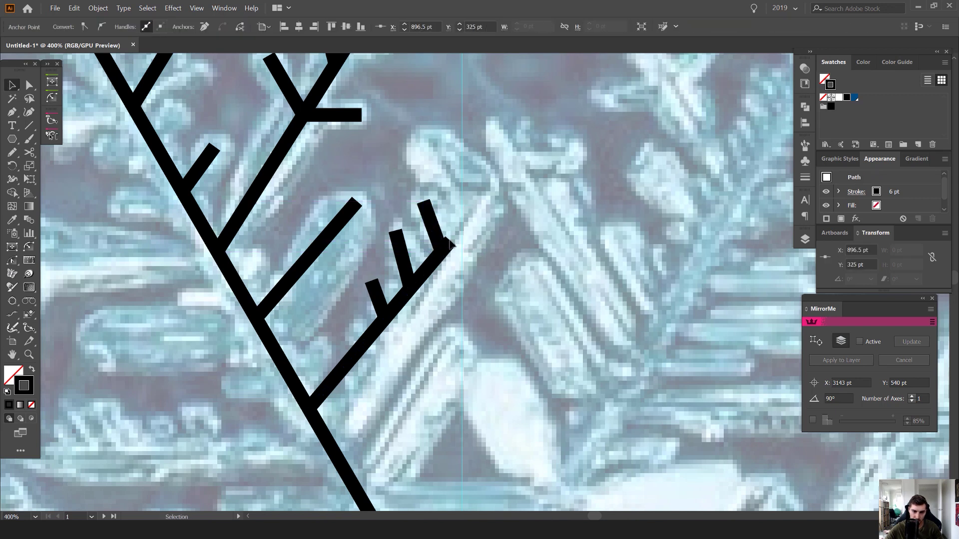
Extend the seventh branch's tip to about X 913.4, Y 337.7 pt and draw a longer fourth twig from it
drag(451, 245, 462, 233)
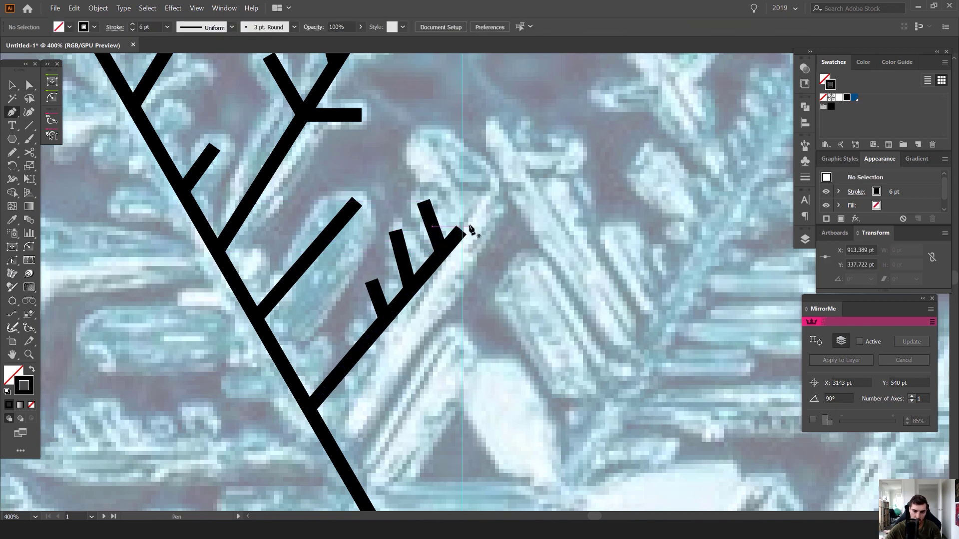
click(433, 139)
scroll(416, 187, up, 1)
ctrl+click(418, 206)
Fine-tune the outer ends of the second and third twigs on the seventh branch, then deselect
ctrl+click(428, 211)
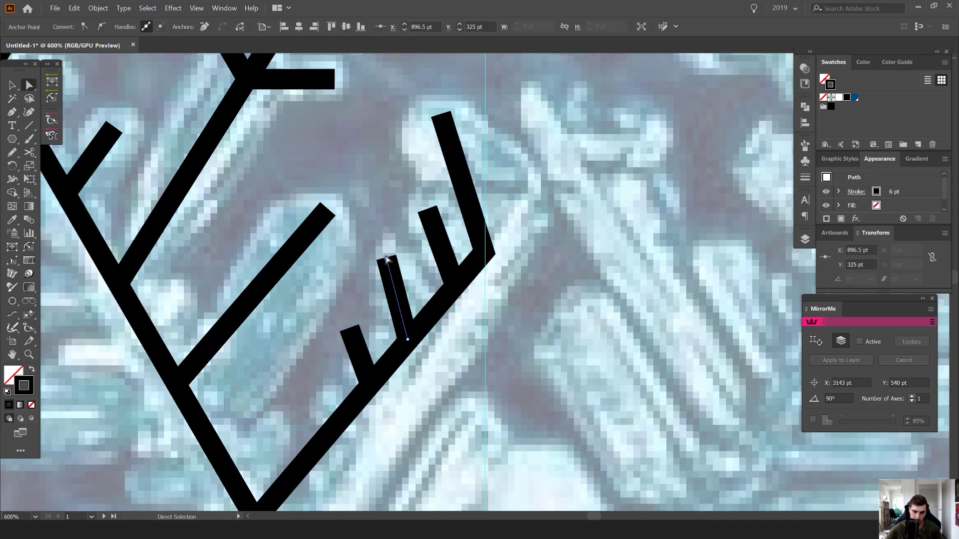
ctrl+click(381, 257)
click(418, 215)
drag(428, 210, 425, 209)
click(491, 165)
Reposition the outer tip of the plain sixth branch so it follows the photo and the neighbouring branches
scroll(492, 154, down, 5)
scroll(530, 185, up, 2)
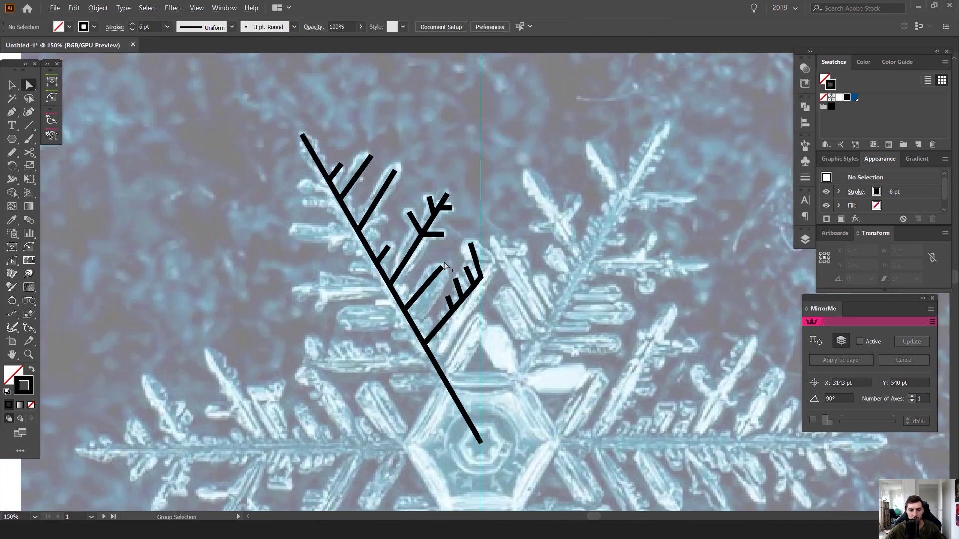
ctrl+click(441, 268)
scroll(442, 268, up, 4)
drag(442, 266, 438, 251)
click(450, 247)
Adjust the outer tip of the third side branch to match the branch in the photo, and deselect it
scroll(451, 247, down, 5)
scroll(446, 177, up, 4)
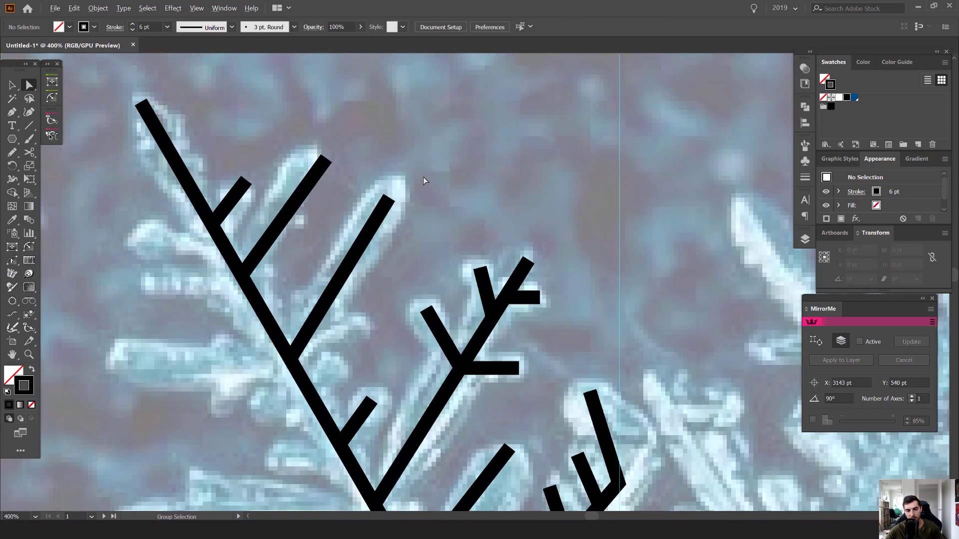
ctrl+click(392, 202)
ctrl+click(421, 184)
scroll(445, 149, down, 4)
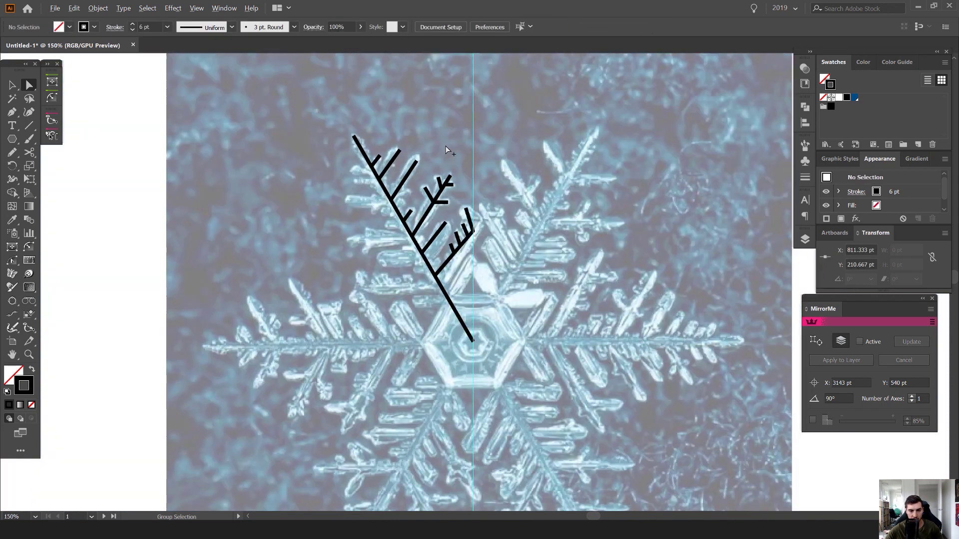
scroll(385, 237, up, 2)
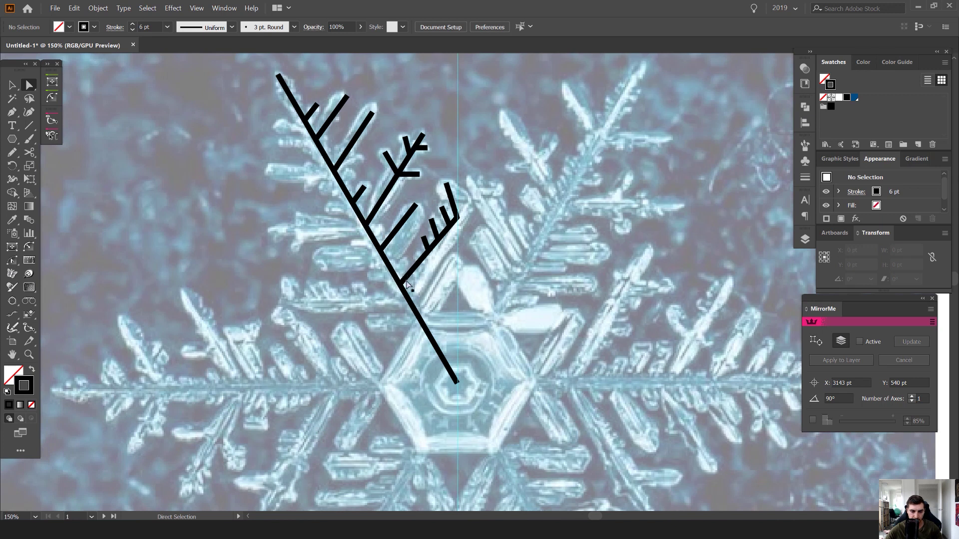
Draw a straight side branch from the stem just above the central hexagon to about X 908.7, Y 398.7 pt
click(420, 331)
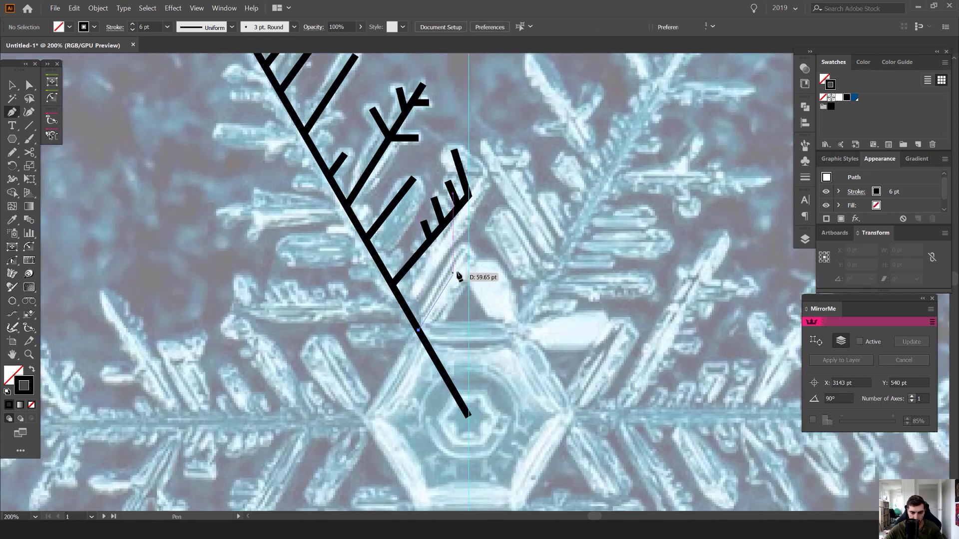
click(462, 265)
key(ctrl)
ctrl+click(475, 269)
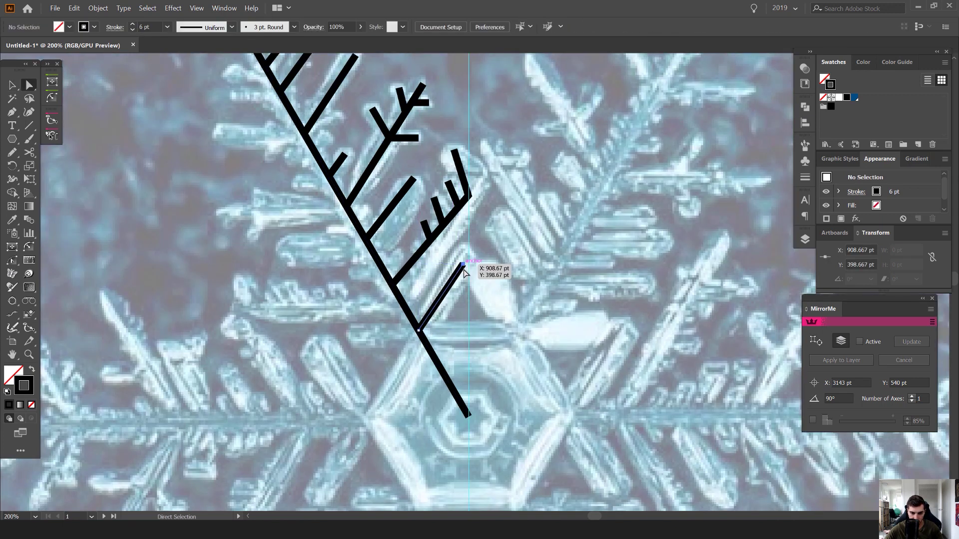
scroll(518, 259, down, 2)
scroll(430, 209, up, 1)
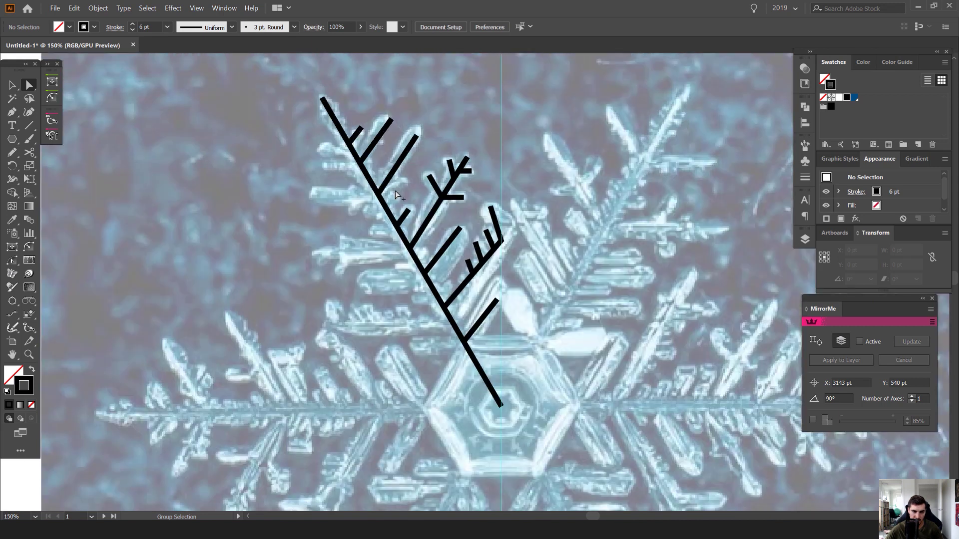
Draw a short horizontal twig from the lower part of the third side branch and deselect it
scroll(412, 202, up, 1)
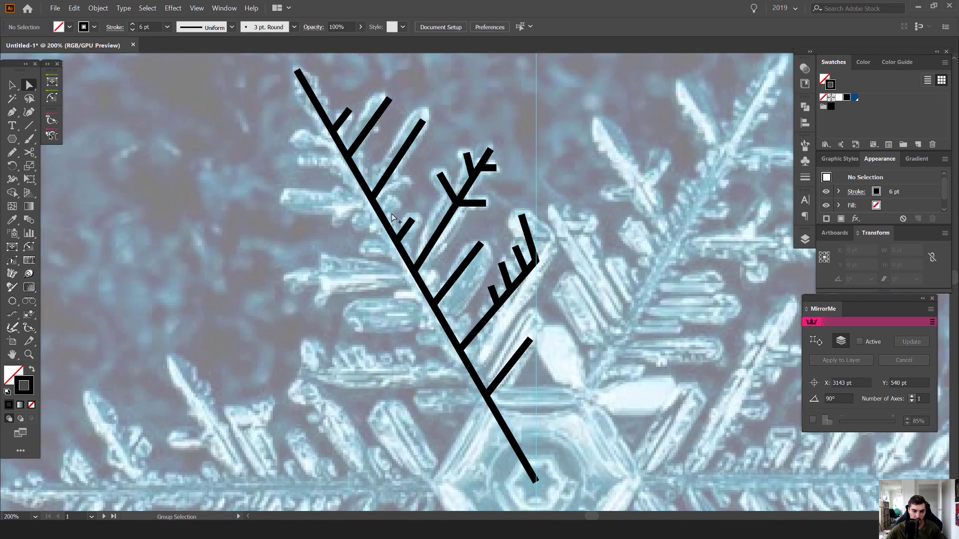
scroll(404, 145, up, 2)
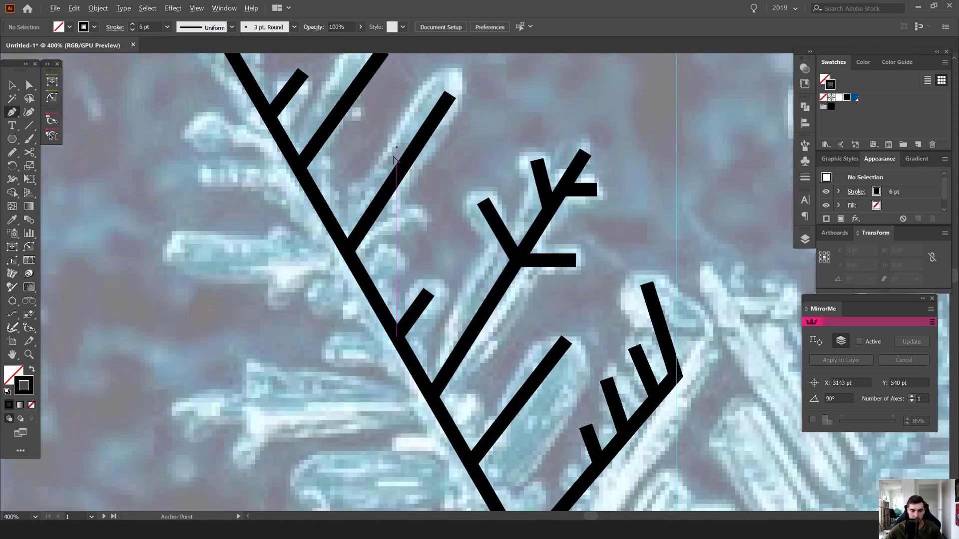
drag(391, 215, 413, 217)
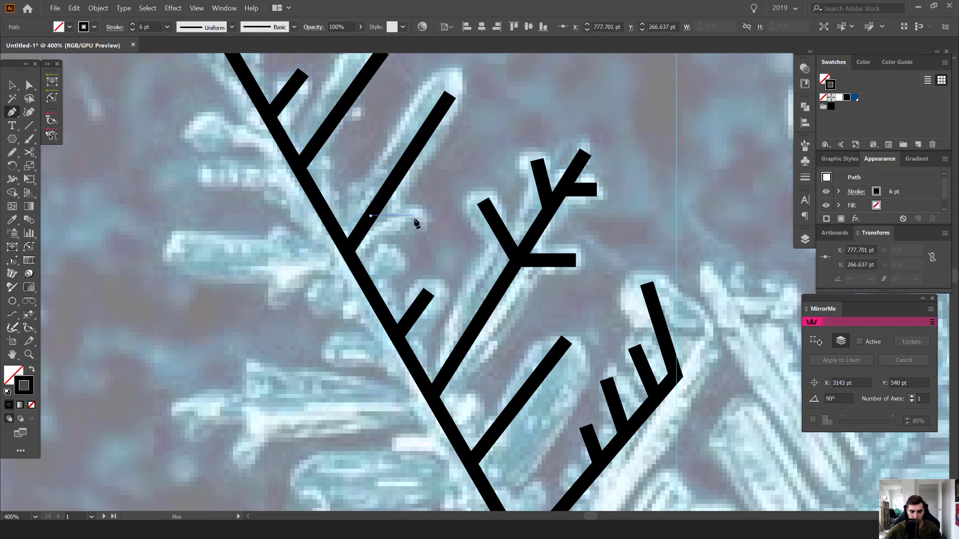
ctrl+click(419, 249)
Draw a short new branch from the stem between the third and fourth side branches, following the photo
click(366, 283)
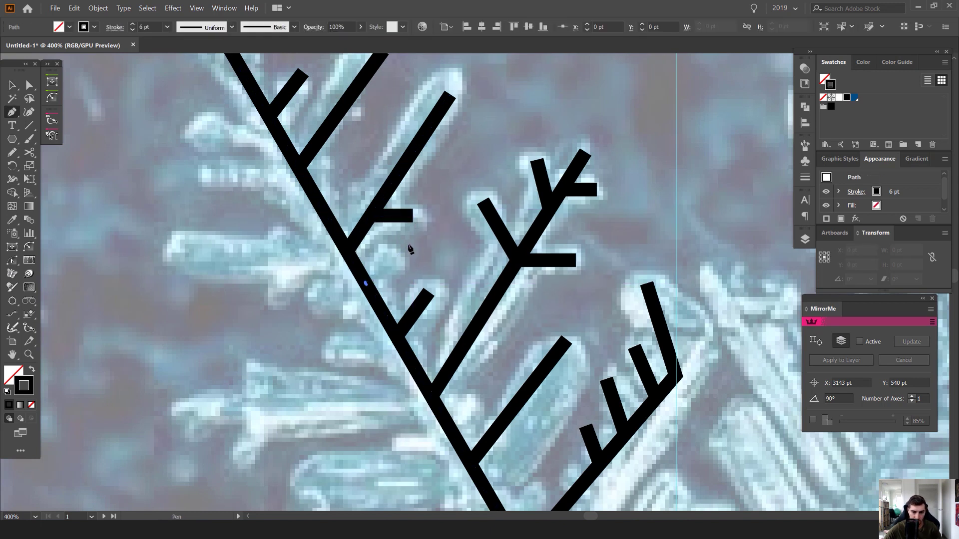
click(408, 245)
drag(460, 193, 423, 265)
ctrl+click(443, 202)
Draw a short vertical twig upward from the lower half of the third side branch
ctrl+click(350, 269)
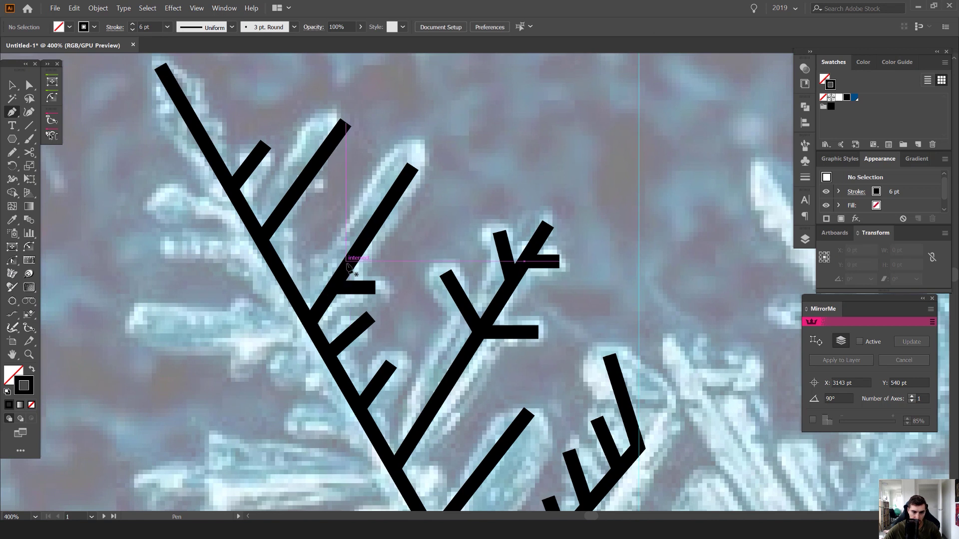
click(345, 216)
ctrl+click(353, 189)
drag(336, 182, 394, 197)
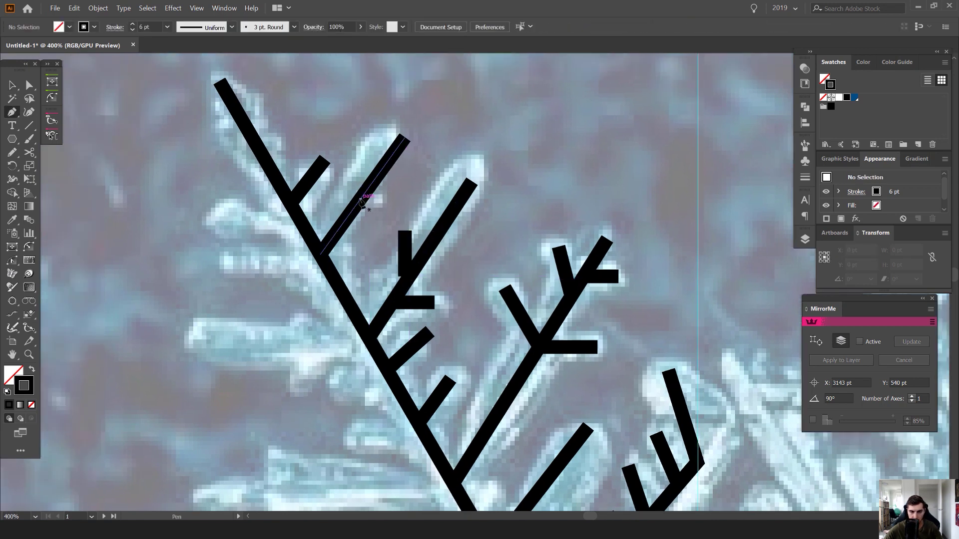
Draw a short, nearly horizontal twig outward from the middle of the second side branch and deselect it
click(360, 199)
click(393, 196)
key(v)
drag(283, 85, 360, 188)
click(360, 188)
Draw the right half of an angular outline around the stem's tip, starting on the stem and ending at its upper end
scroll(330, 210, up, 2)
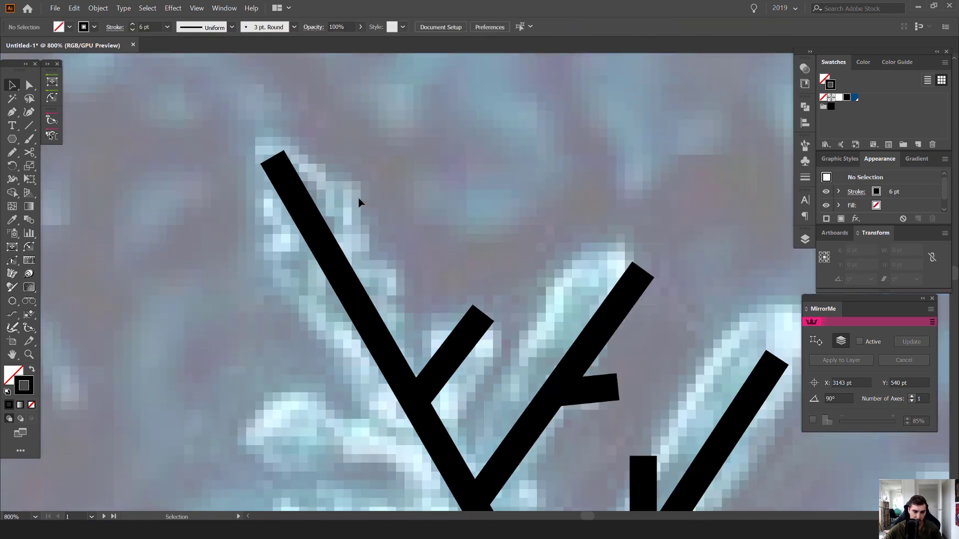
click(383, 349)
click(398, 266)
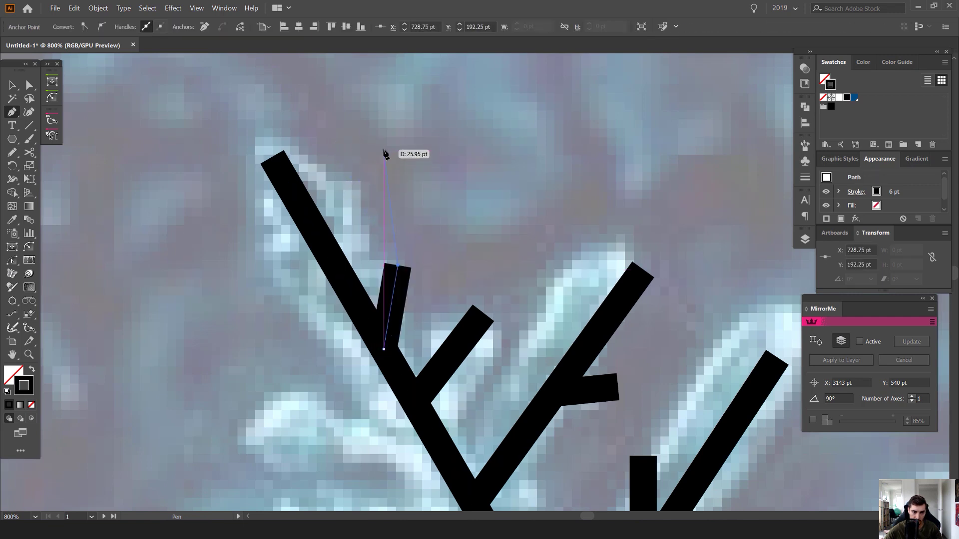
key(ctrl)
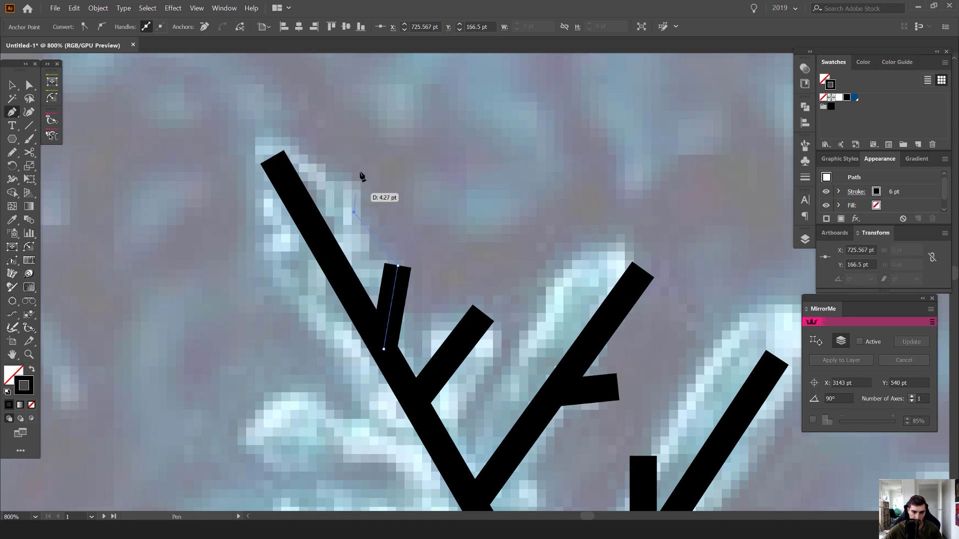
click(362, 121)
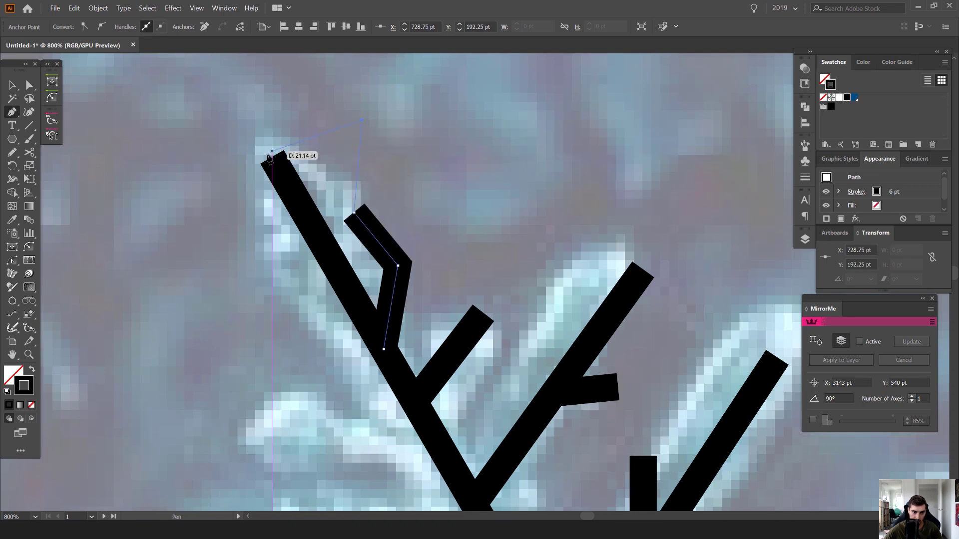
click(259, 121)
click(273, 158)
key(v)
click(416, 147)
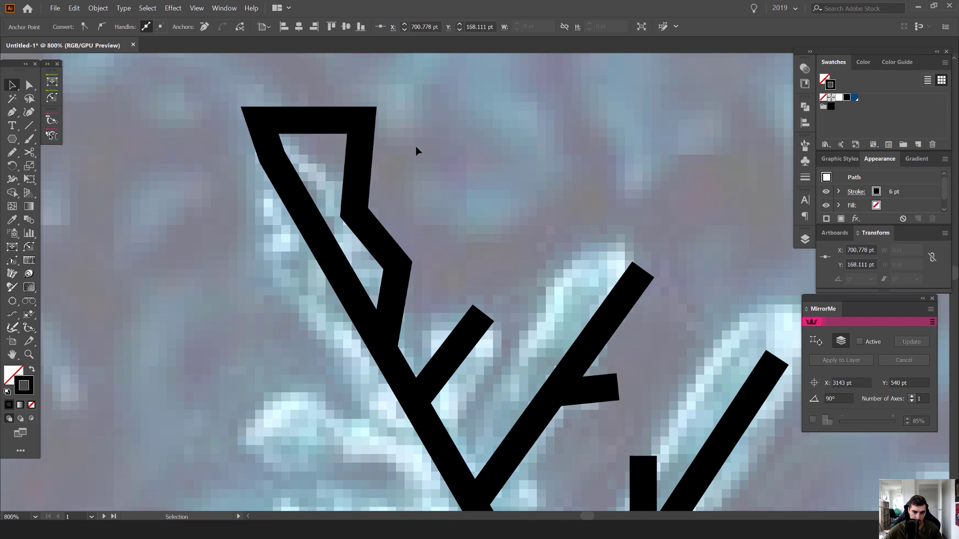
Continue the angular tip outline along the left side of the stem, ending beside the stem's upper end
scroll(515, 161, down, 2)
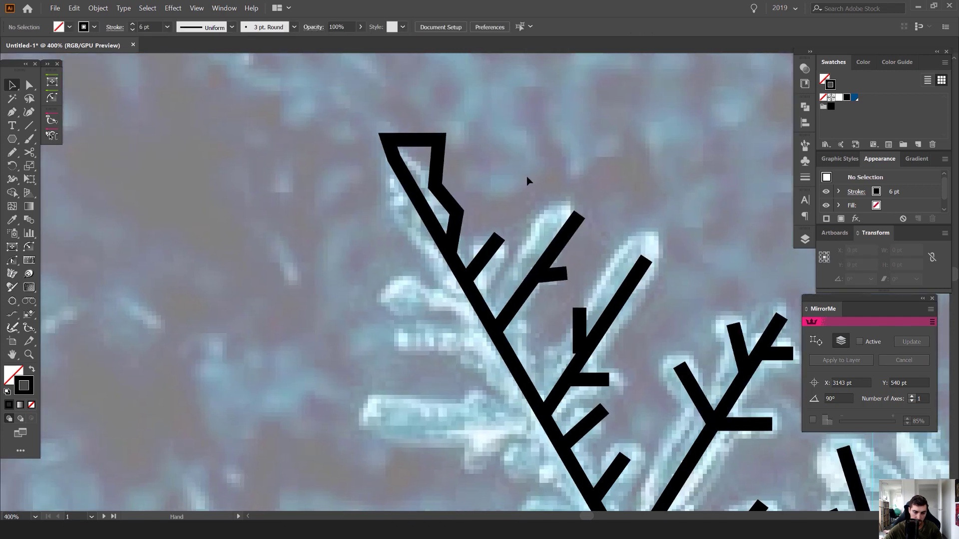
click(415, 254)
drag(407, 226, 380, 219)
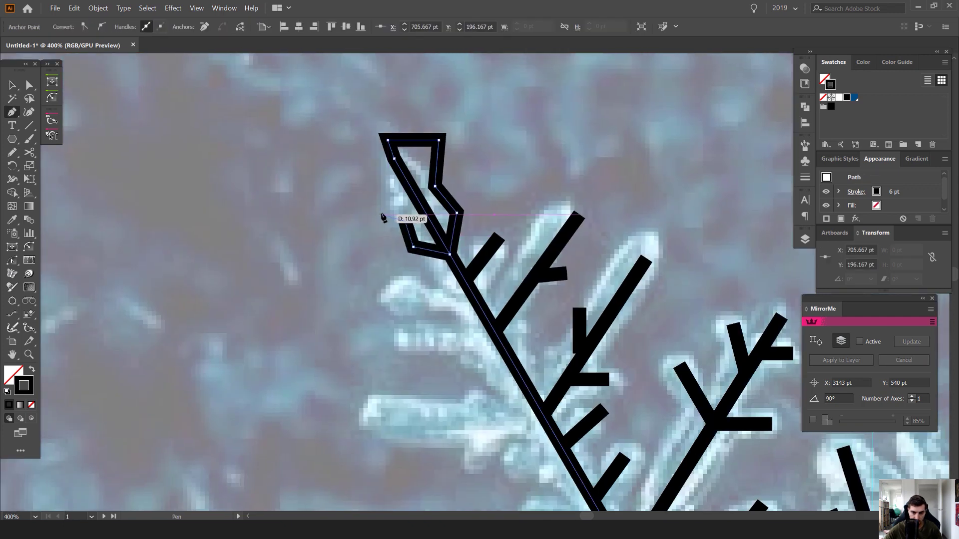
click(380, 215)
click(384, 156)
Delete the short segment that links the tip outline to the upper end of the stem
key(a)
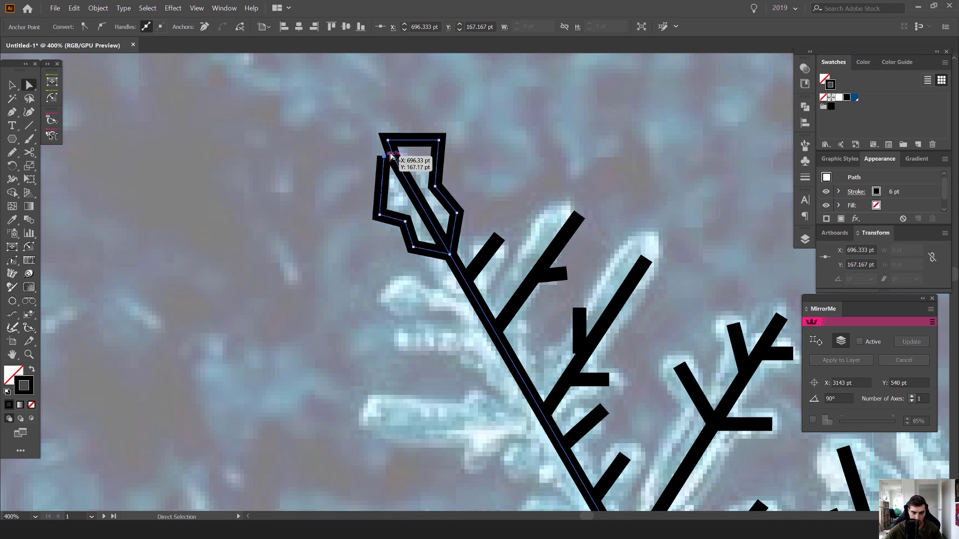
scroll(391, 152, up, 2)
click(389, 151)
key(Delete)
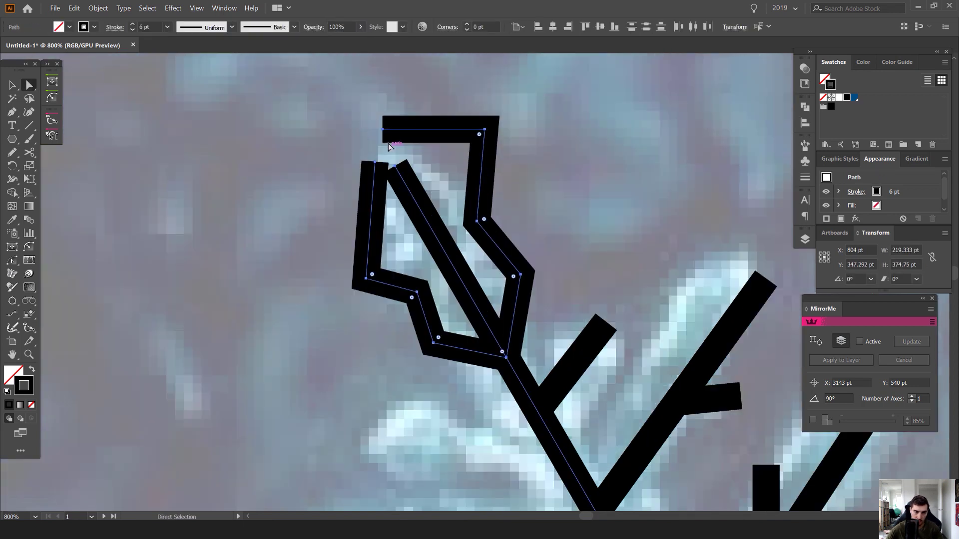
Move the outline's open left end up level with its upper edge and join the two ends into a closed shape
drag(374, 162, 365, 129)
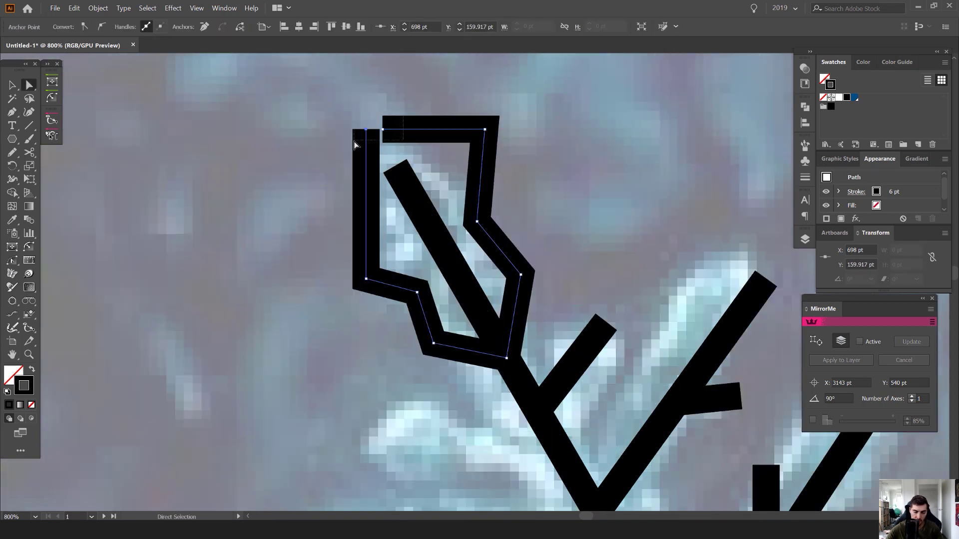
scroll(379, 135, up, 1)
key(ctrl+j)
key(ctrl+shift+a)
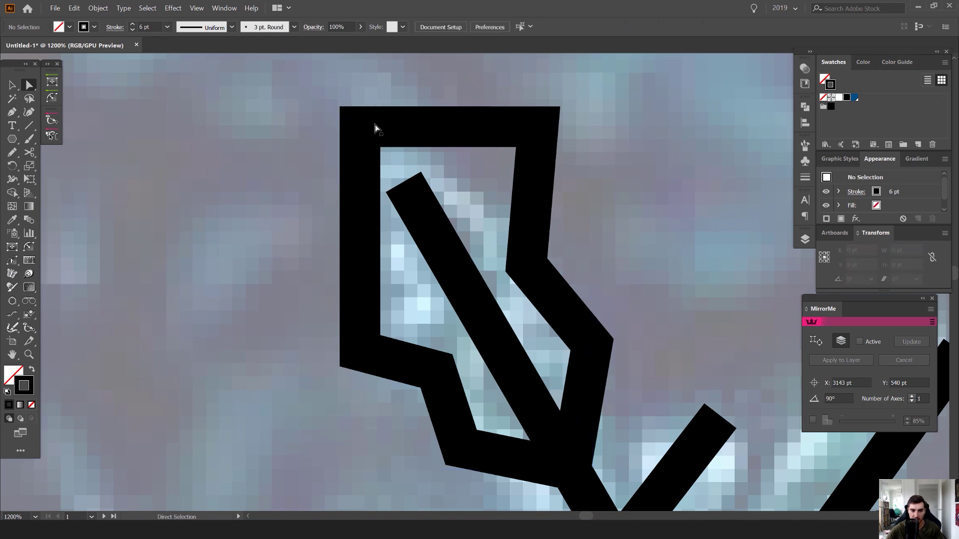
click(360, 128)
click(385, 127)
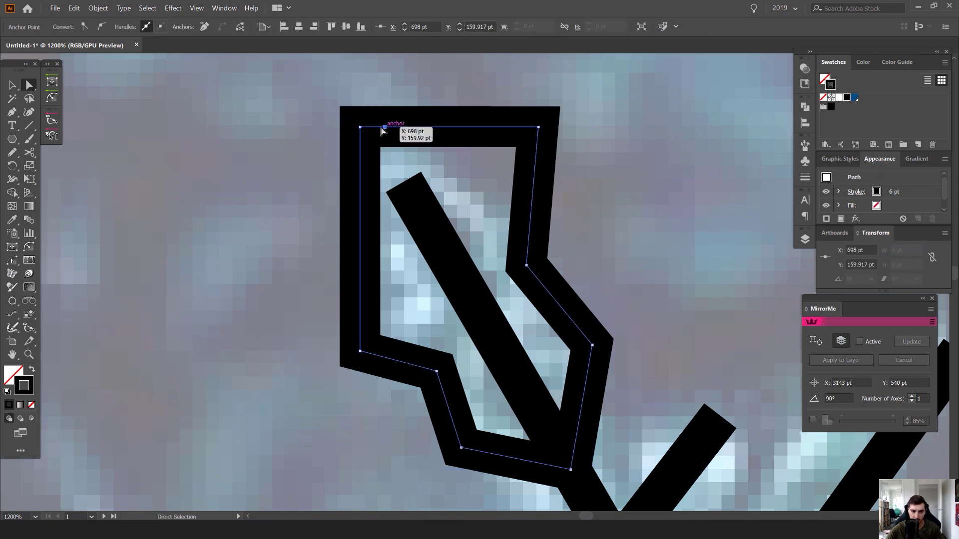
key(ctrl+shift+a)
scroll(477, 114, down, 3)
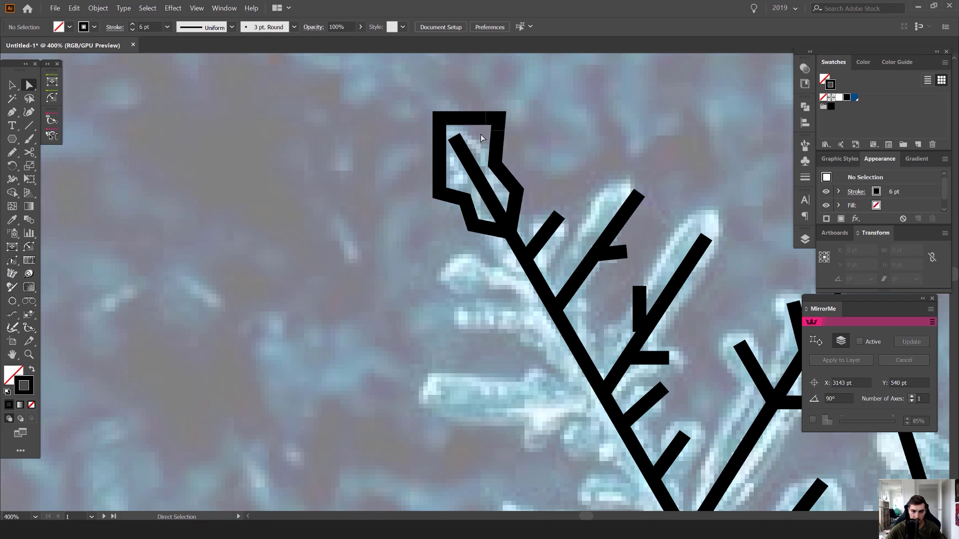
Move the tip outline's upper-right corner inward and shift its left side slightly outward
drag(481, 133, 481, 130)
click(522, 112)
scroll(489, 137, up, 1)
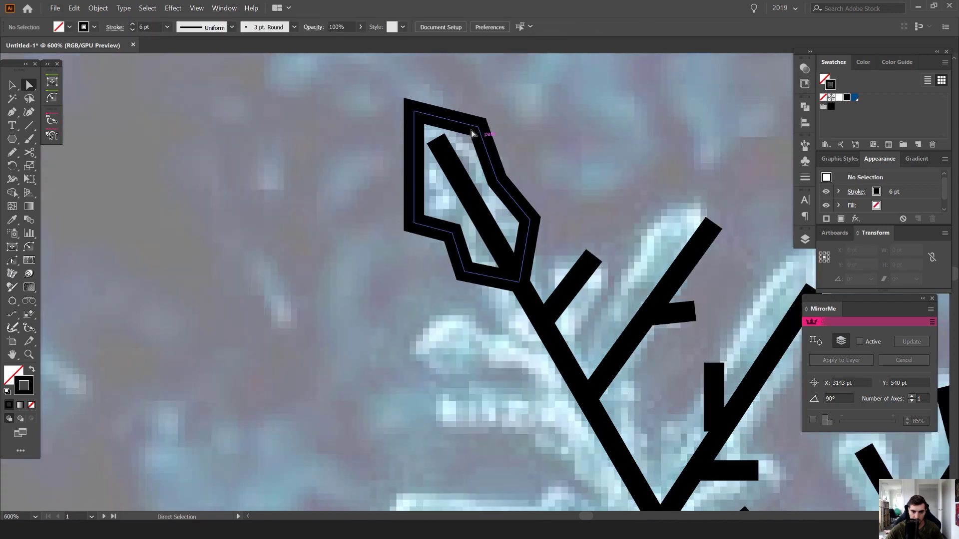
mouse_move(414, 111)
mouse_down()
mouse_move(405, 97)
mouse_move(399, 128)
mouse_move(408, 110)
mouse_up()
key(ctrl+z)
drag(414, 223, 407, 209)
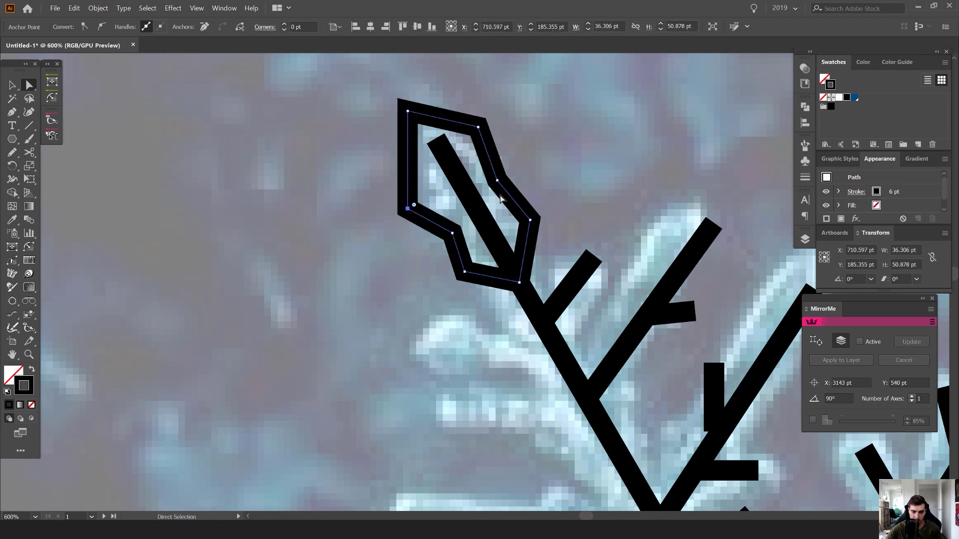
Adjust the tip outline's side notches, right corner and lower-left corner to balance both sides around the stem, then deselect
click(442, 197)
click(497, 180)
drag(453, 234, 448, 222)
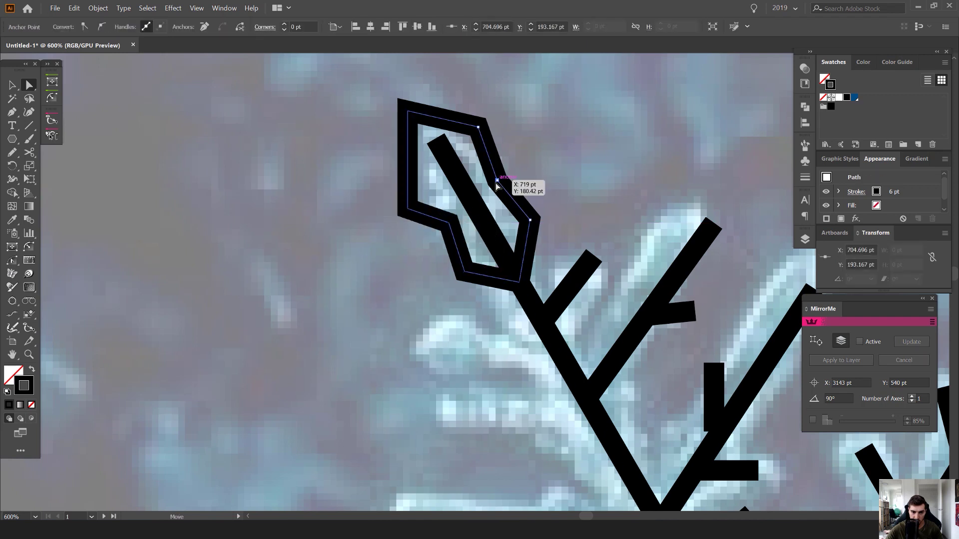
drag(530, 219, 542, 213)
drag(471, 275, 462, 279)
drag(497, 181, 502, 176)
click(529, 104)
Move the tip outline's upper-right corner outward so the edge above the right notch runs vertically
scroll(529, 104, down, 2)
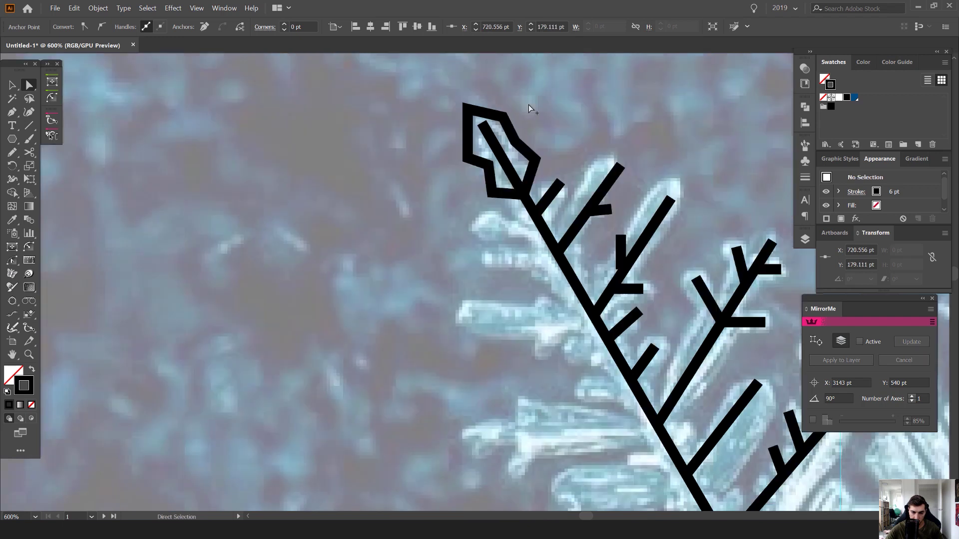
scroll(526, 120, up, 2)
drag(481, 106, 505, 107)
scroll(534, 94, down, 3)
scroll(533, 94, down, 3)
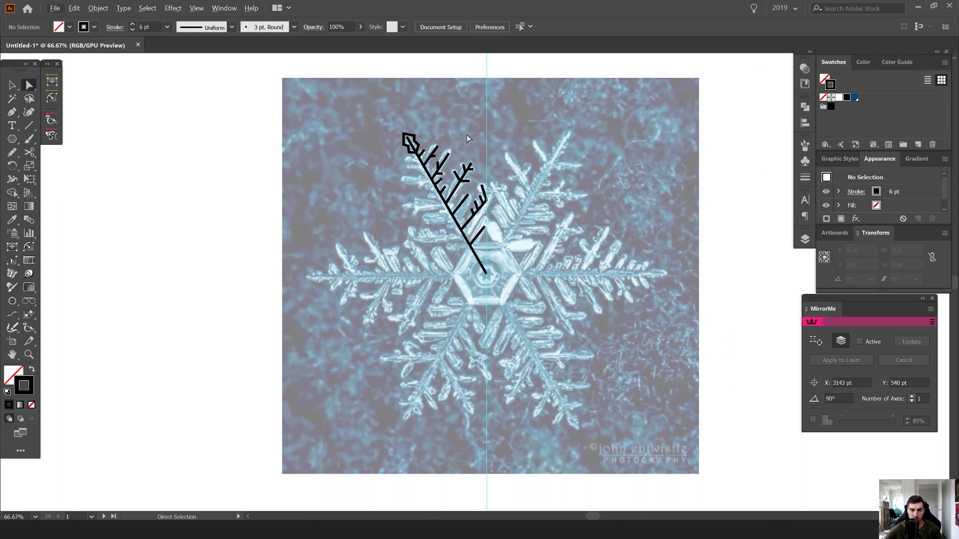
Delete the surplus anchor point at the upper-left corner of the tip outline
scroll(414, 141, up, 5)
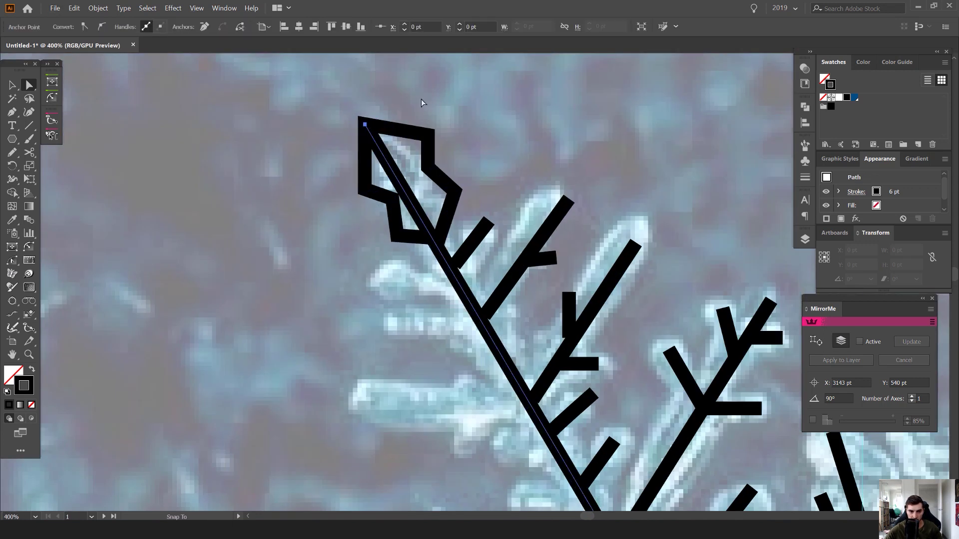
click(370, 125)
click(371, 125)
scroll(372, 125, up, 3)
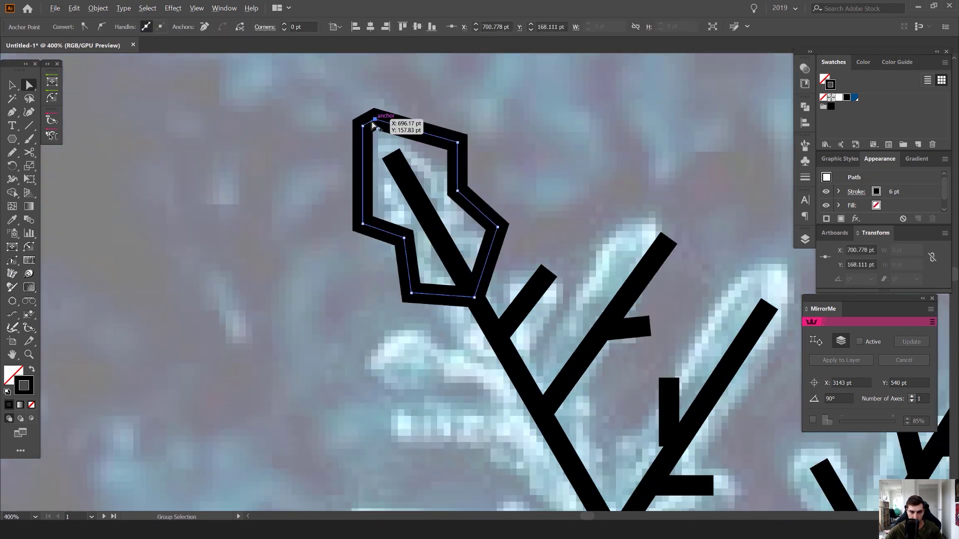
key(Delete)
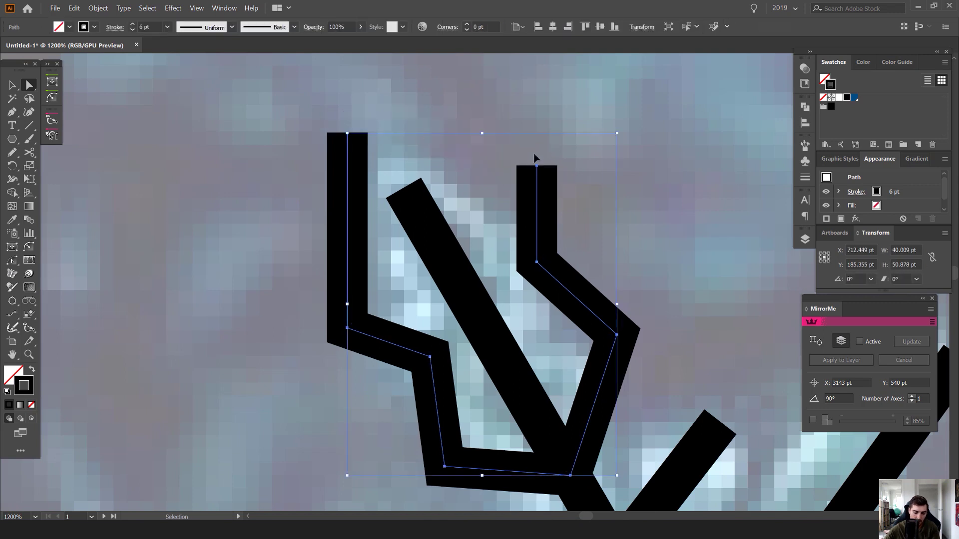
Join the tip outline's open ends and place its upper-left corner on the upper end of the stem
key(ctrl+j)
drag(348, 133, 408, 191)
click(401, 142)
scroll(401, 142, down, 4)
scroll(433, 124, down, 3)
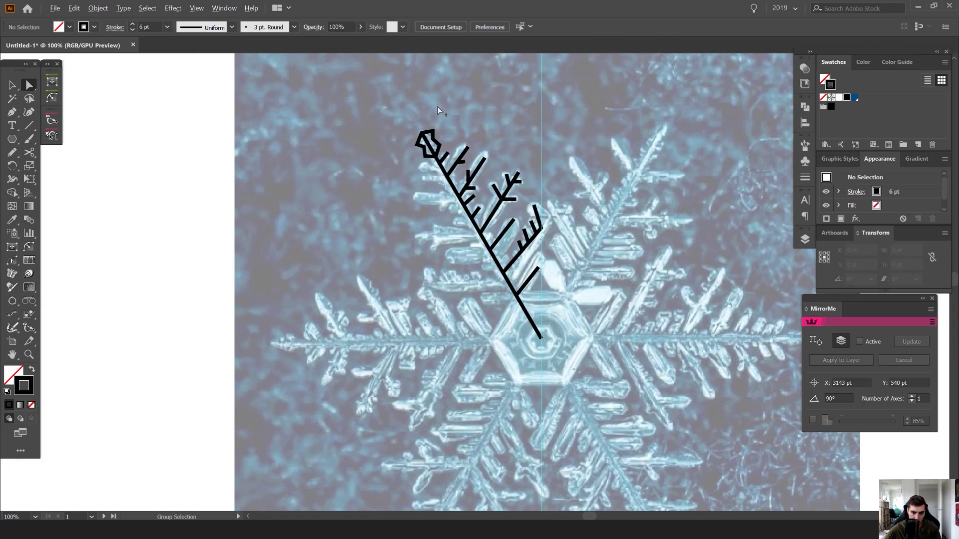
Move the tip outline's upper-right corner inward and down so the upper edge runs level from the stem's tip
scroll(438, 106, up, 3)
drag(377, 172, 390, 185)
scroll(390, 185, up, 2)
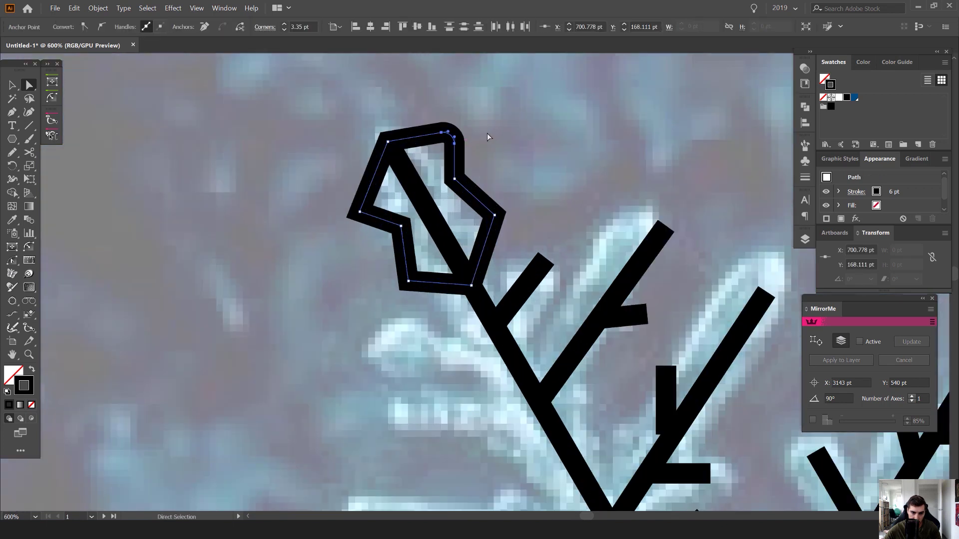
drag(455, 131, 444, 142)
click(514, 134)
scroll(514, 134, down, 5)
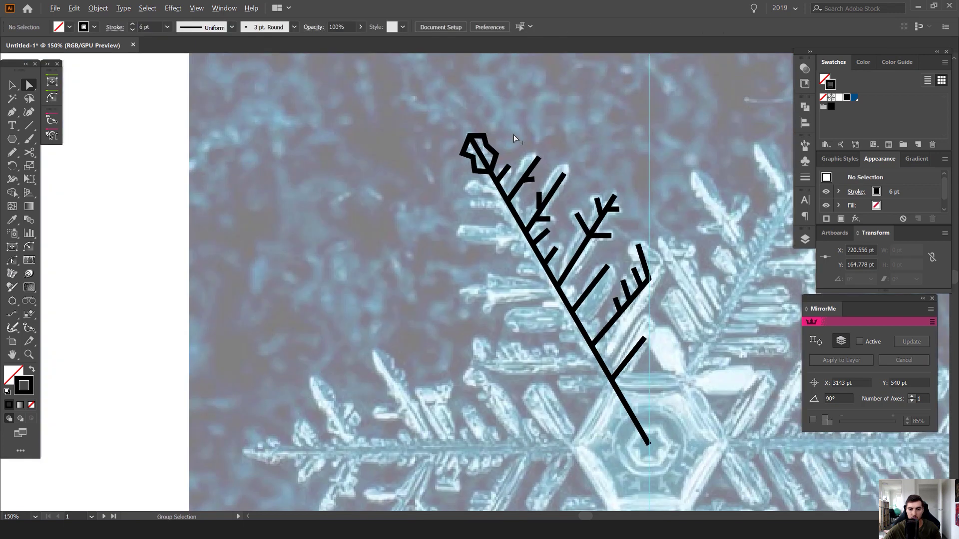
scroll(484, 134, right, 2)
scroll(458, 148, up, 2)
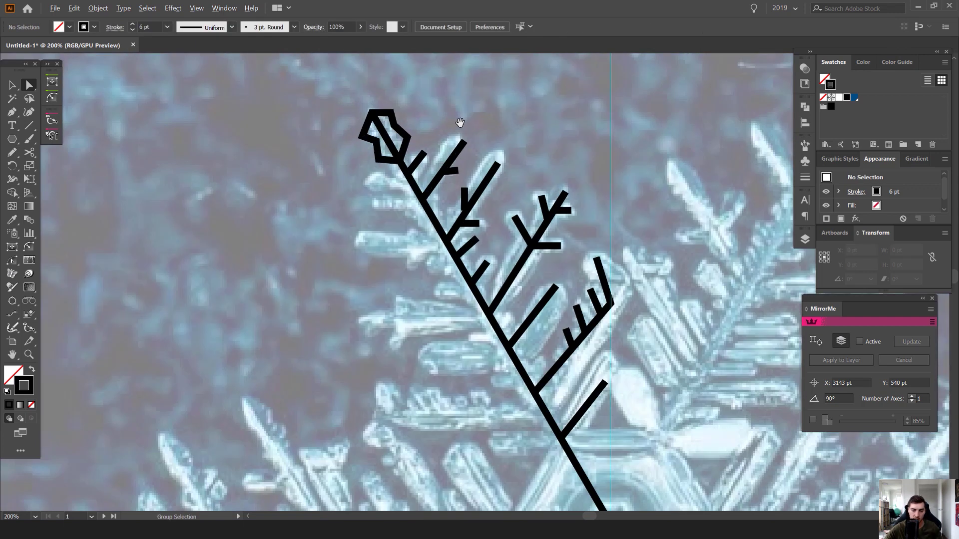
scroll(373, 198, up, 1)
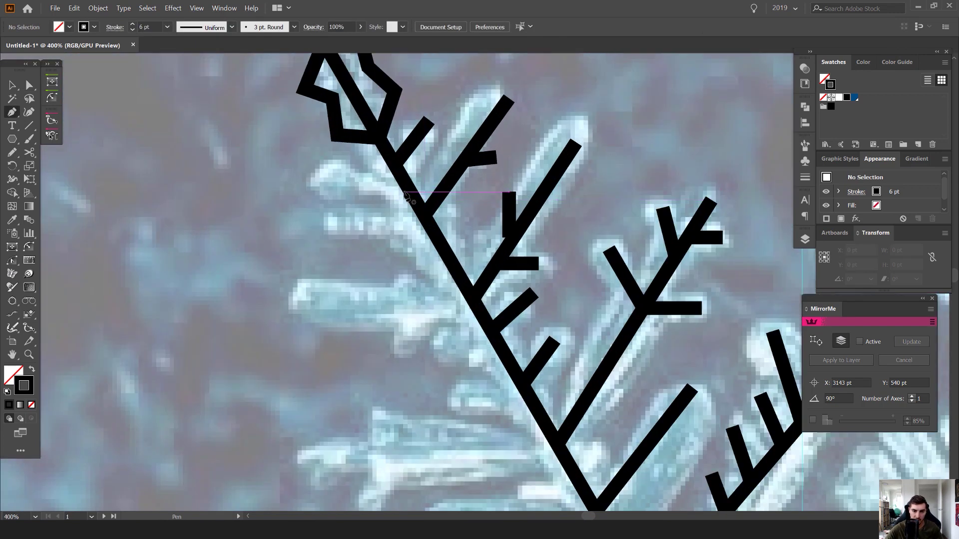
Draw a horizontal side branch running left from the stem just below the tip outline
click(407, 189)
click(318, 188)
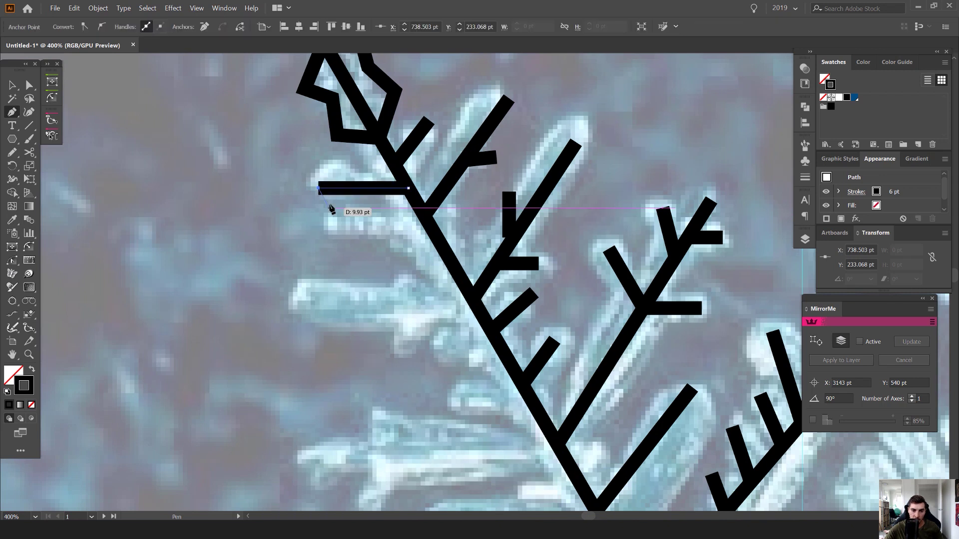
key(ctrl+z)
shift+click(321, 189)
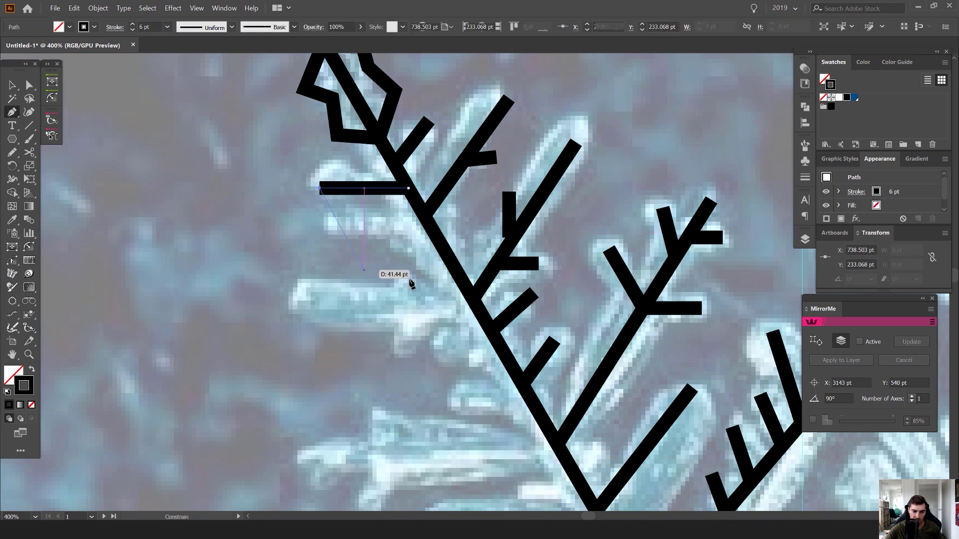
shift+click(320, 268)
scroll(318, 270, down, 3)
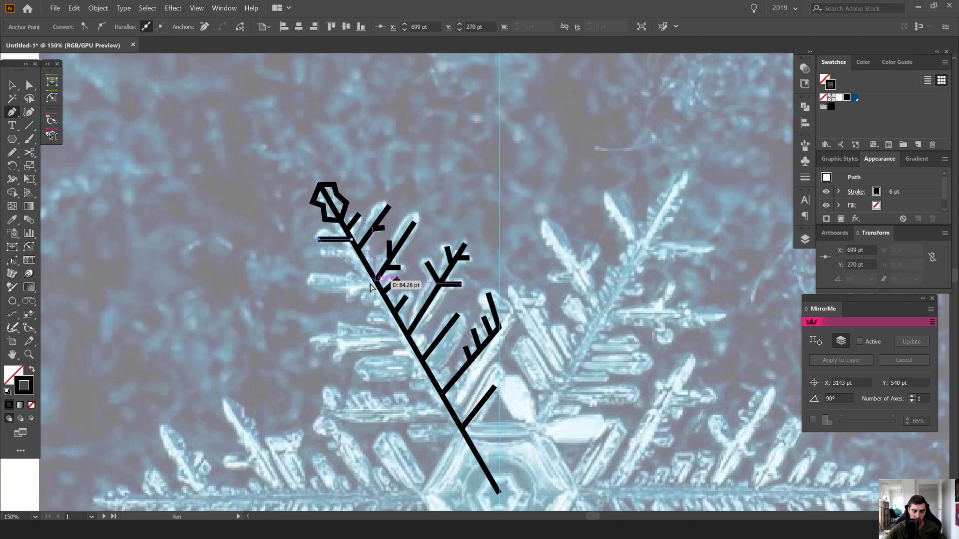
key(v)
click(289, 284)
drag(291, 277, 430, 217)
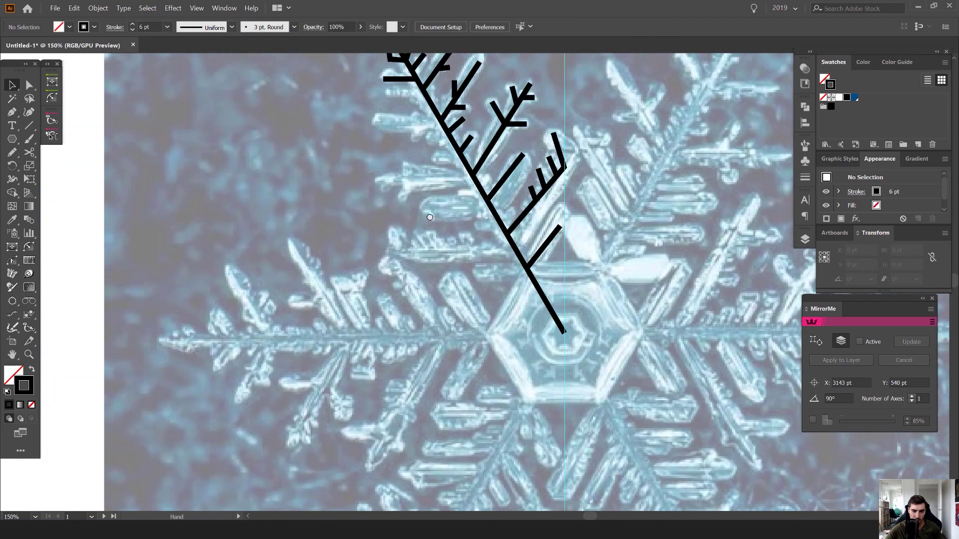
scroll(430, 218, up, 1)
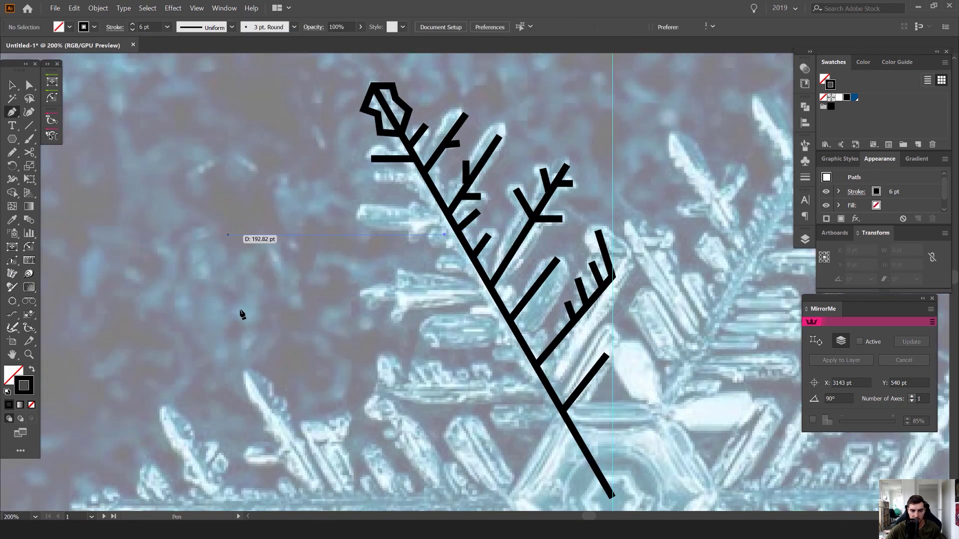
shift+click(152, 234)
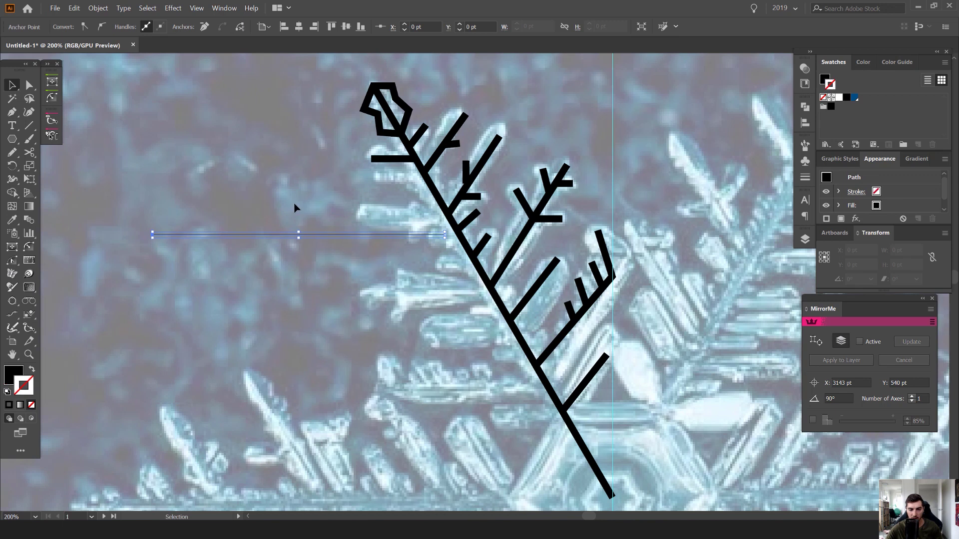
key(v)
key(Delete)
Draw a second horizontal branch just below the first on the stem's left side, with a short twig angled down-left
scroll(383, 186, up, 3)
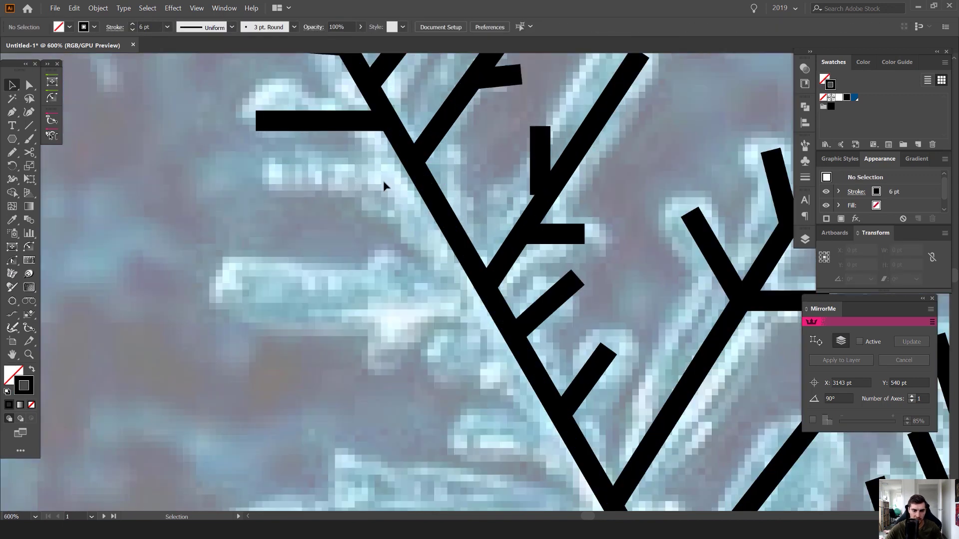
click(418, 170)
shift+click(277, 171)
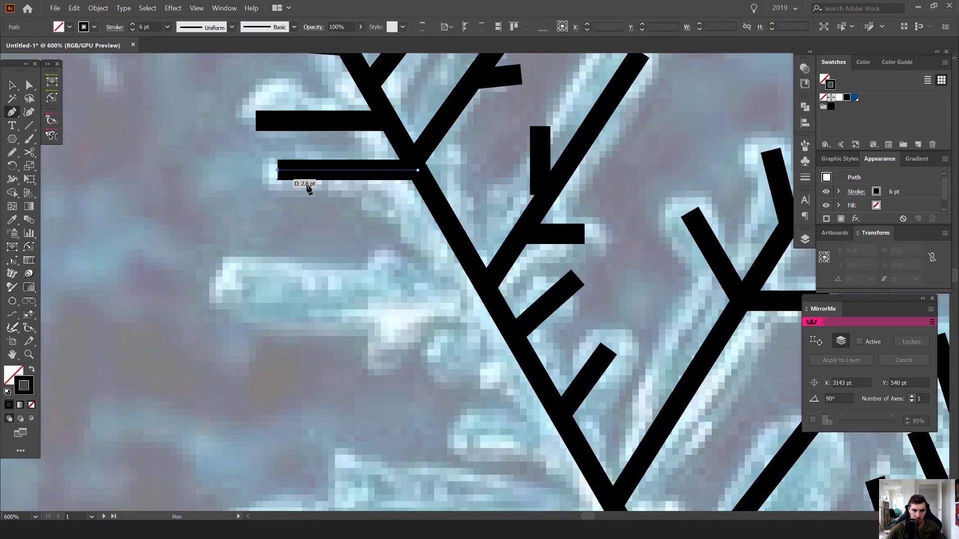
key(a)
click(363, 220)
key(p)
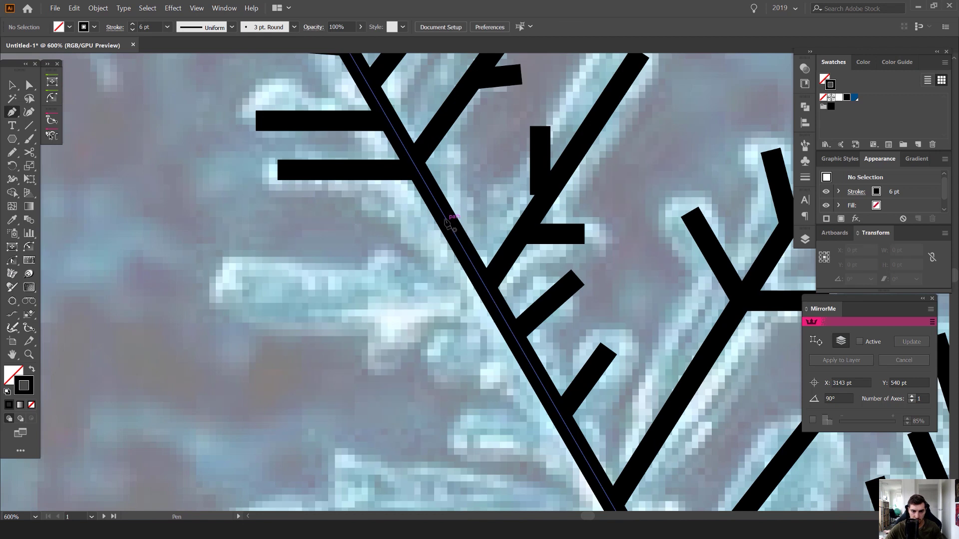
click(384, 170)
click(343, 220)
key(v)
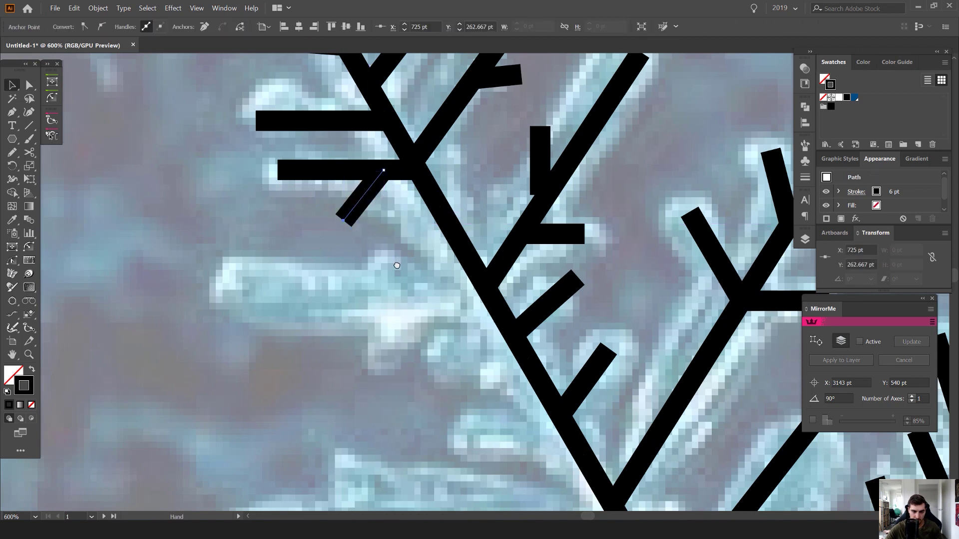
Draw a longer third horizontal branch running left from the stem where the second large right-hand branch meets it
drag(489, 292, 465, 240)
key(p)
click(452, 235)
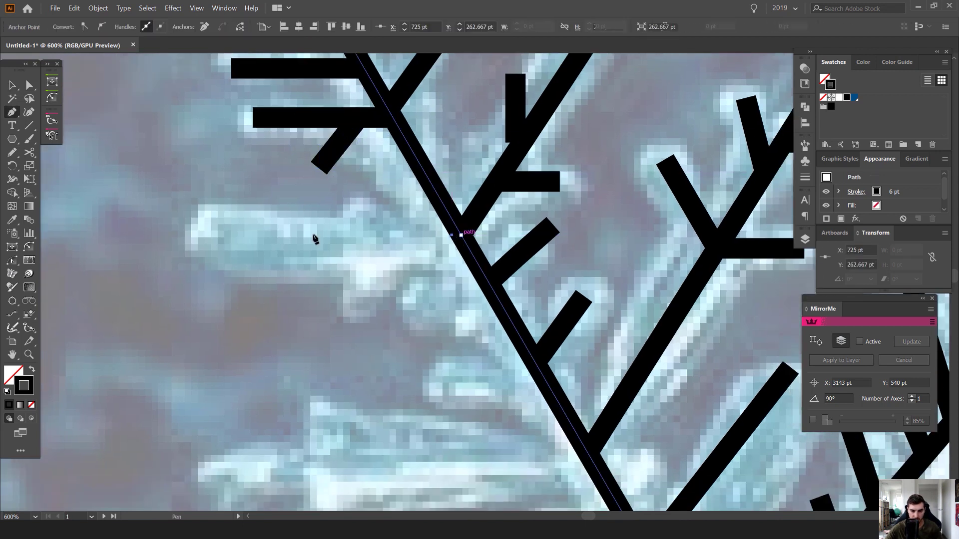
shift+click(213, 235)
key(v)
Add a twig angled down-left from the third left branch and move the branch's inner end onto the stem
key(p)
click(424, 234)
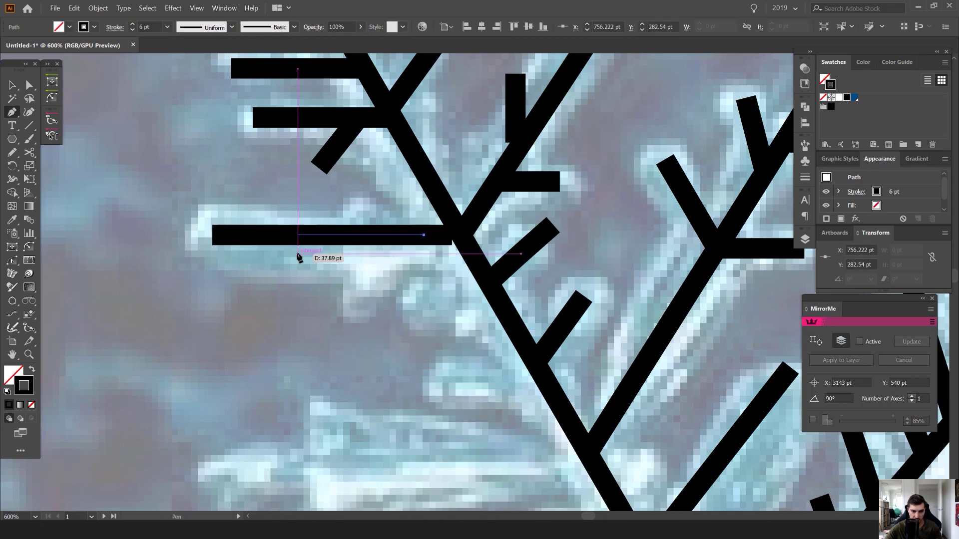
click(336, 322)
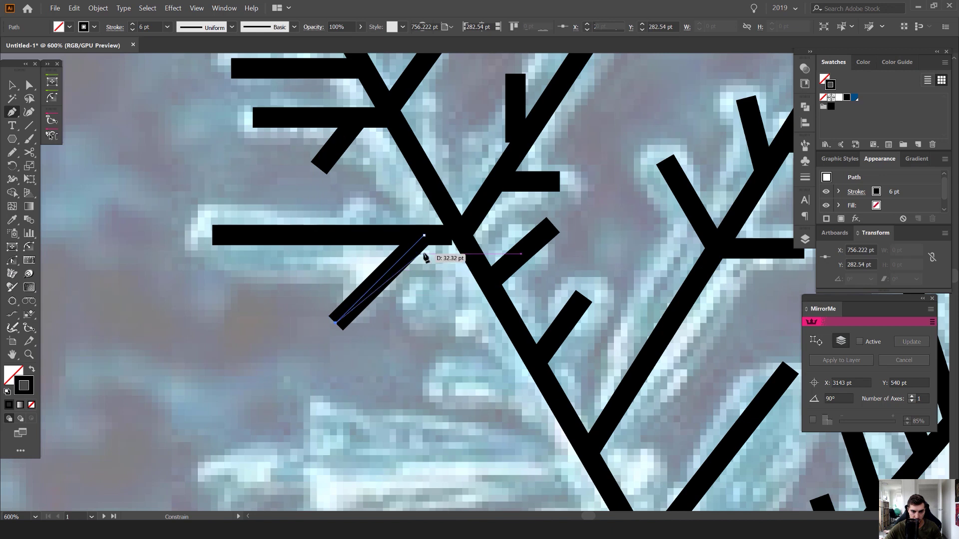
key(a)
drag(452, 236, 463, 236)
click(407, 205)
Add a short twig angled up-left from the upper side of the third left branch
key(p)
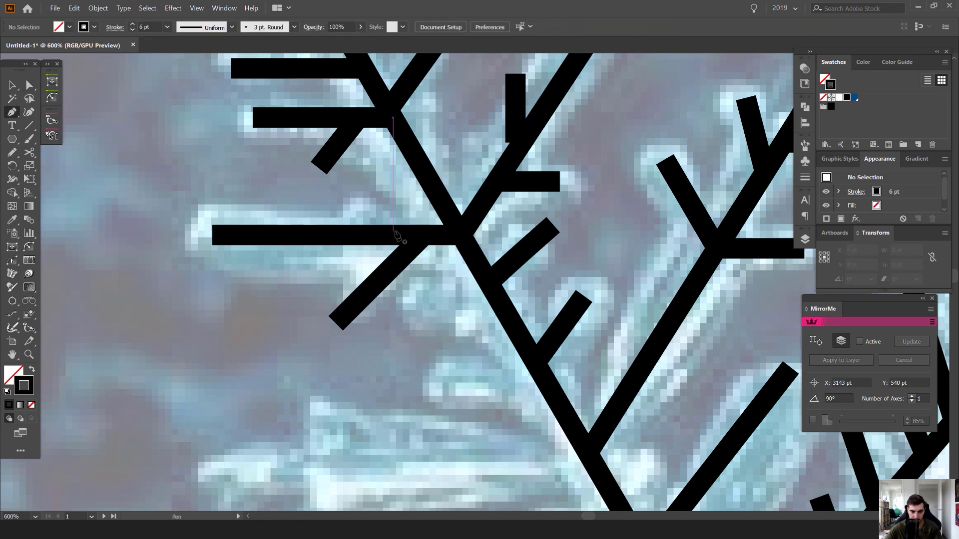
shift+click(359, 204)
key(v)
drag(395, 233, 360, 195)
key(a)
click(411, 260)
drag(411, 260, 372, 215)
key(p)
scroll(402, 226, down, 2)
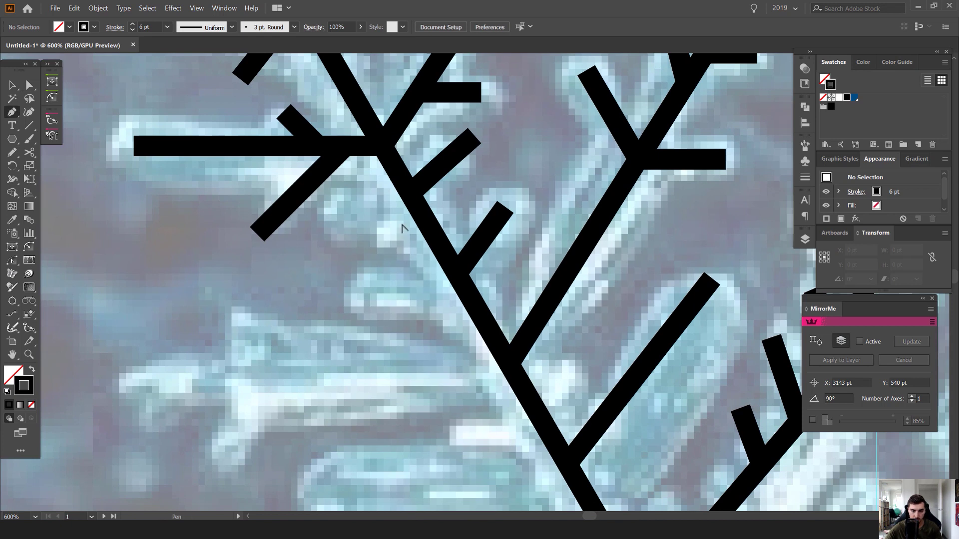
click(444, 274)
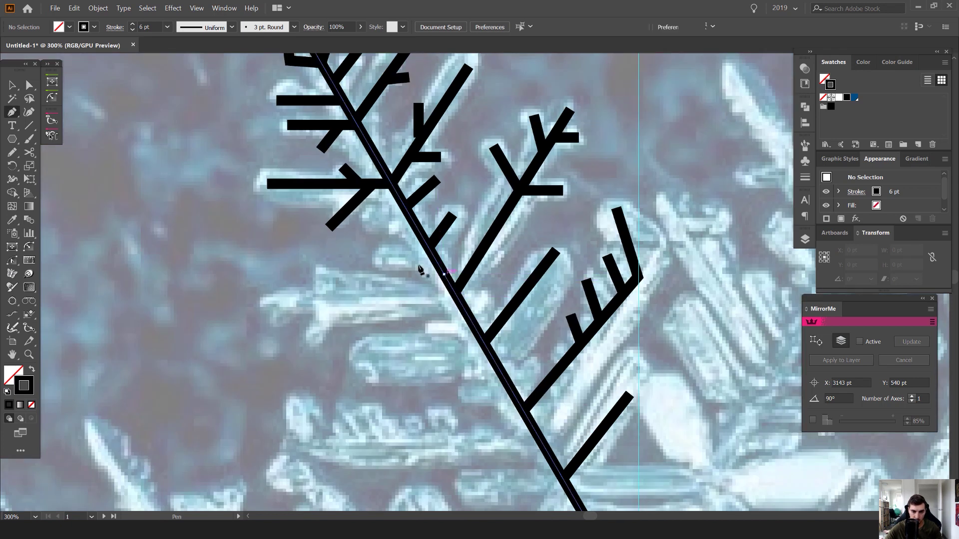
click(382, 255)
key(ctrl+z)
key(ctrl+z)
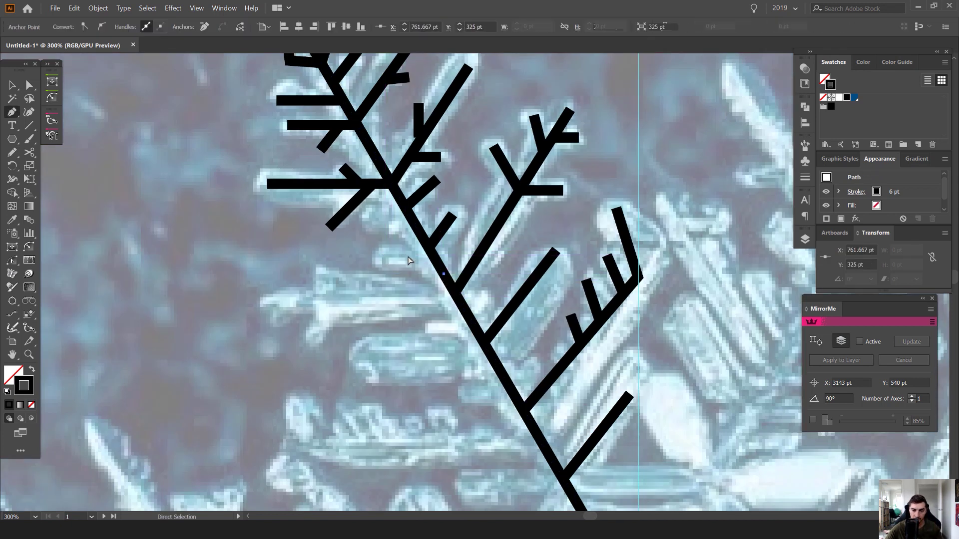
Draw a short horizontal branch running left from the stem, opposite the lower of the two short right-hand branches
click(431, 255)
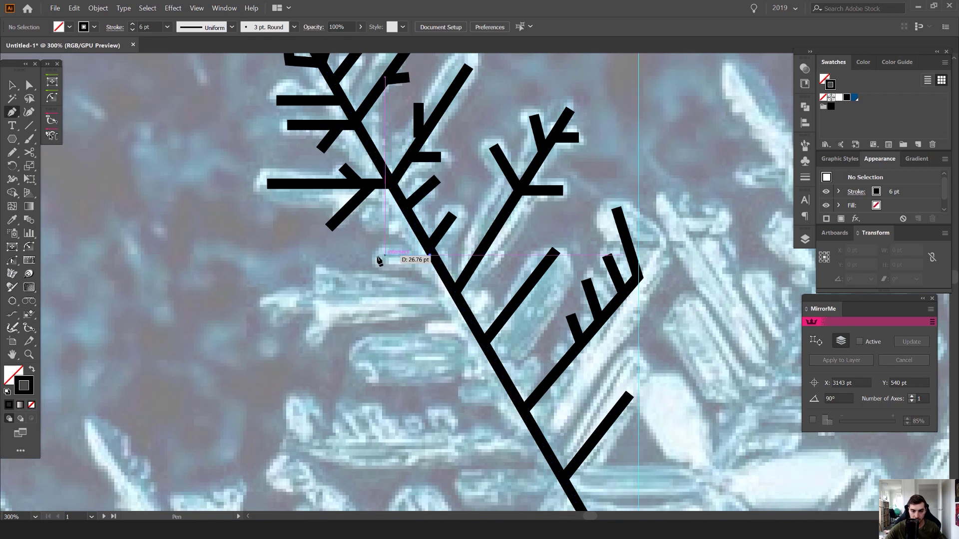
click(377, 254)
key(v)
click(415, 302)
Draw a long horizontal branch running left from the stem at the base of the large forked right-hand branch
drag(440, 308, 418, 277)
key(p)
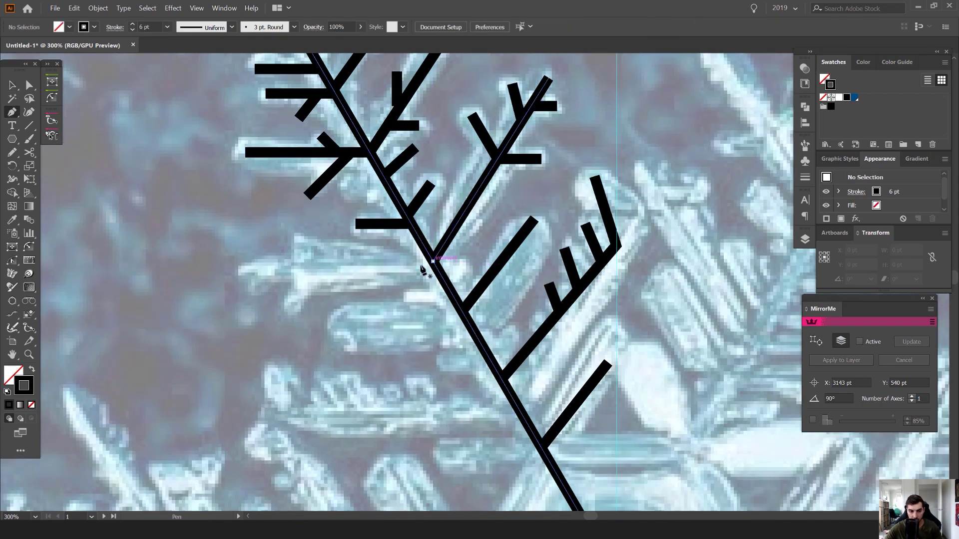
click(433, 260)
click(250, 261)
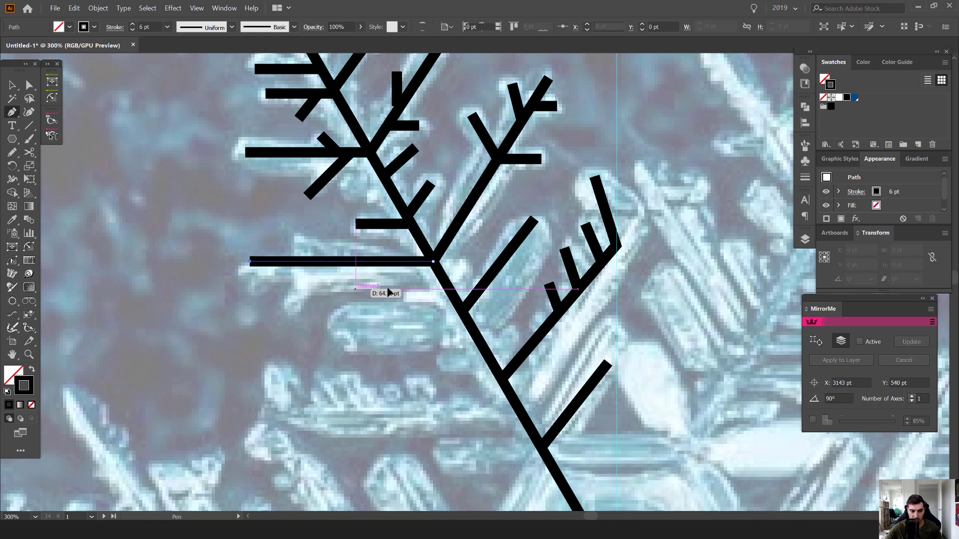
ctrl+click(386, 288)
Add three diagonal twigs to the new long left branch: one angled up-left and two angled down-left
click(341, 261)
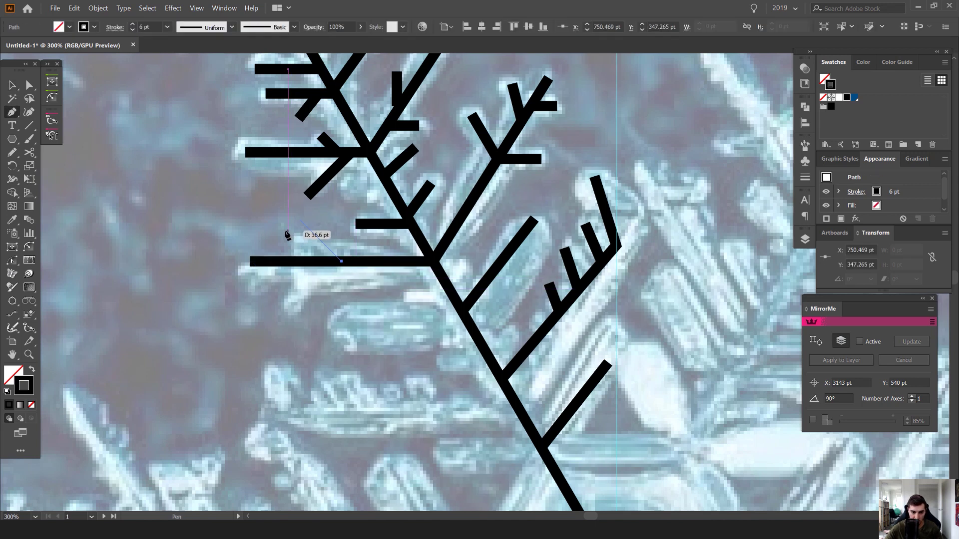
click(307, 227)
ctrl+click(347, 274)
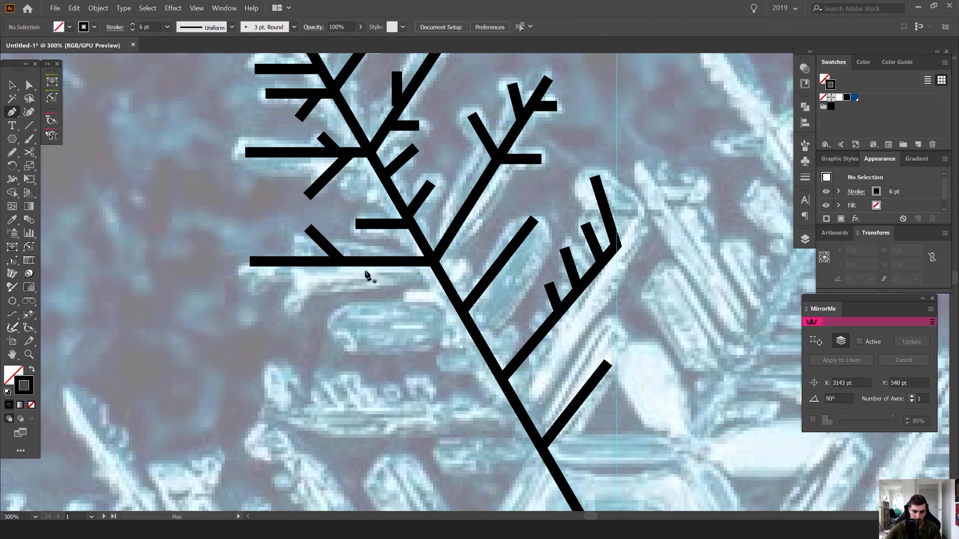
click(382, 261)
click(343, 301)
ctrl+click(320, 290)
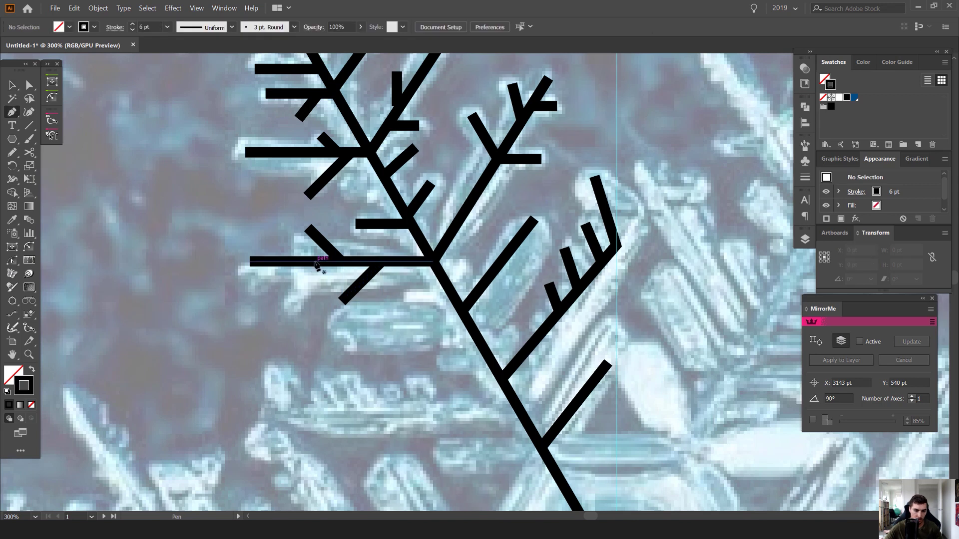
click(315, 261)
click(279, 297)
drag(415, 297, 350, 221)
ctrl+click(358, 247)
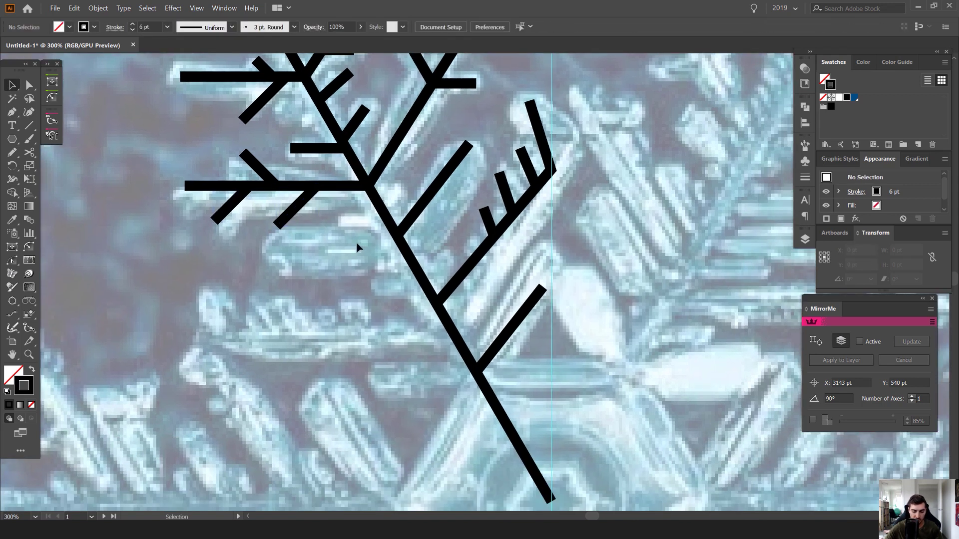
Draw two short horizontal branches running left from the stem, beside the bases of the next two right-hand branches
click(372, 221)
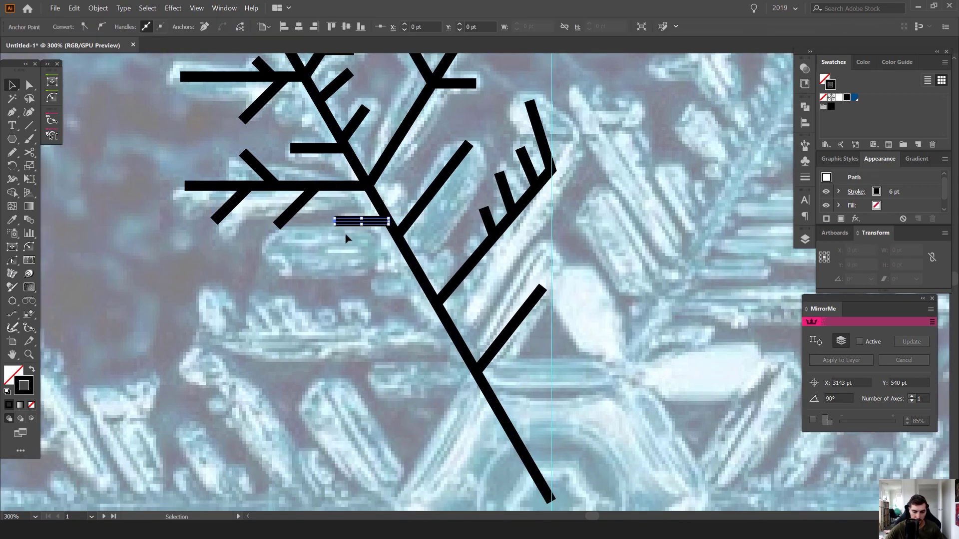
click(349, 239)
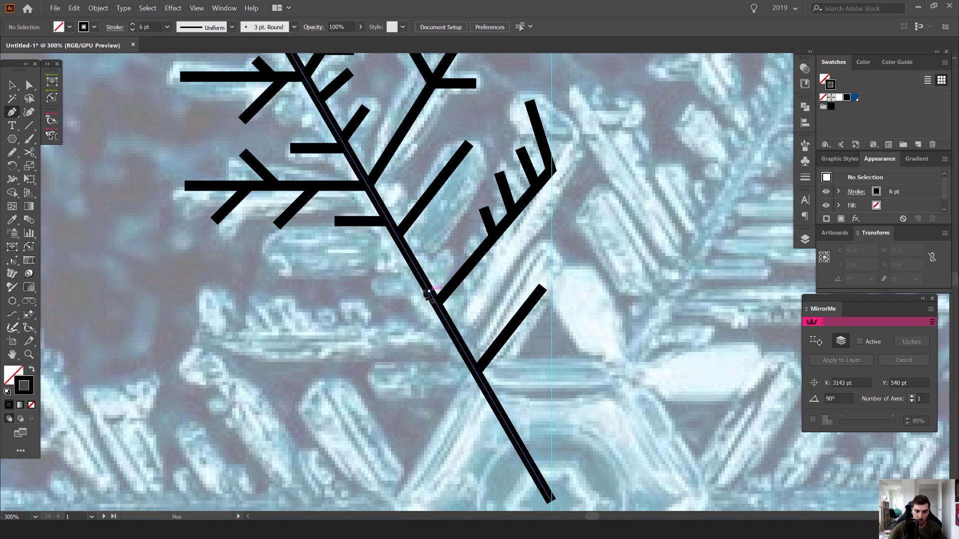
click(429, 291)
click(368, 292)
ctrl+click(382, 268)
Draw a longer horizontal branch between the two short left branches and add one twig angled down-left
click(404, 252)
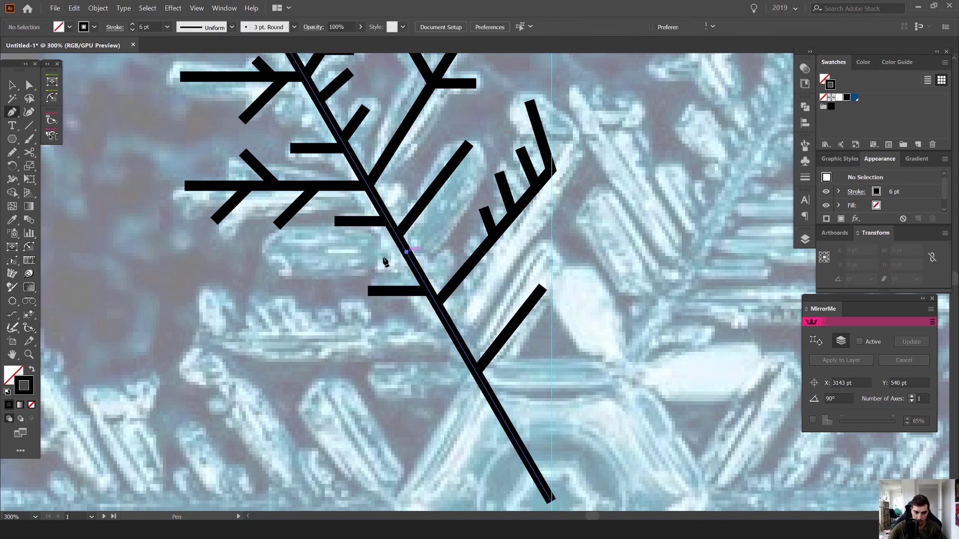
click(268, 253)
ctrl+click(330, 269)
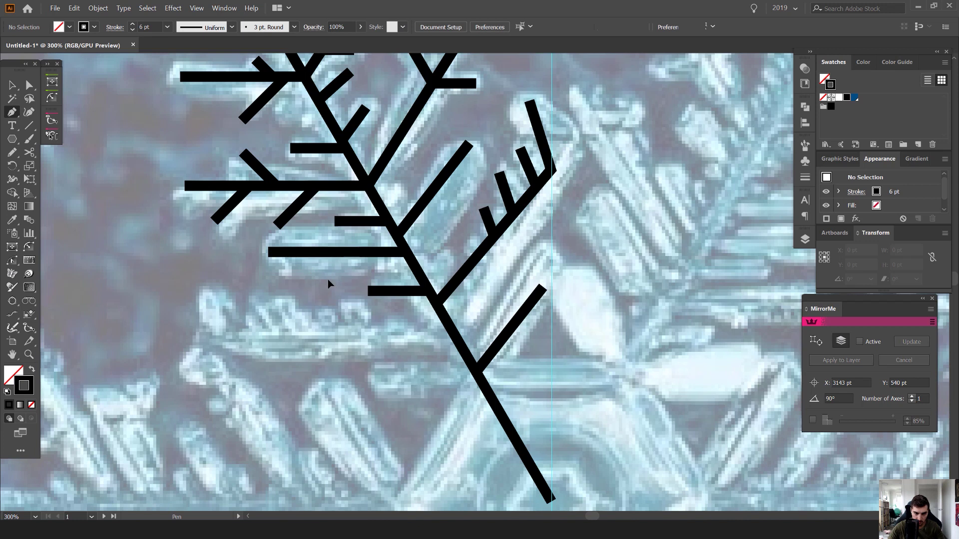
click(354, 255)
click(328, 279)
ctrl+click(383, 306)
click(406, 292)
click(397, 303)
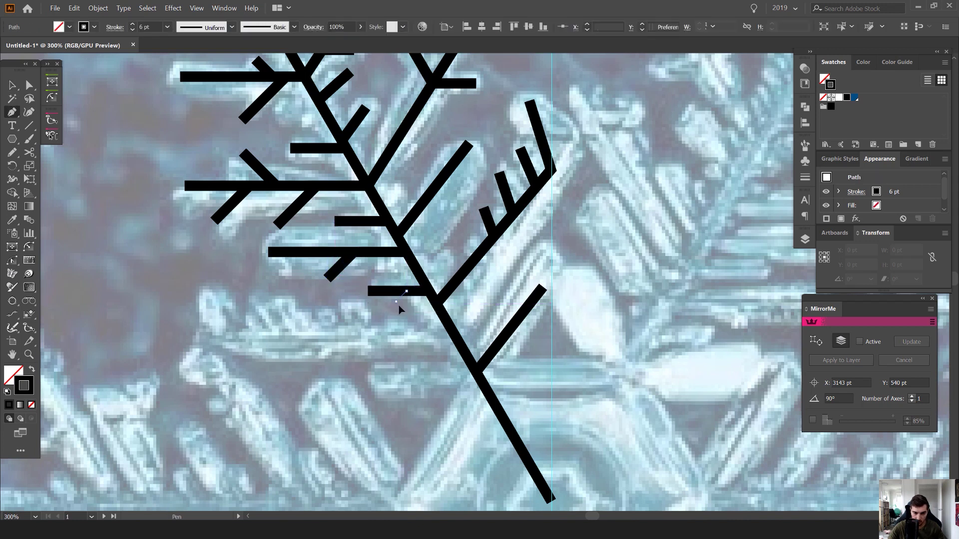
ctrl+click(425, 339)
Draw a long lowest horizontal branch running left from the stem, just above the base of the lowest right-hand branch
key(p)
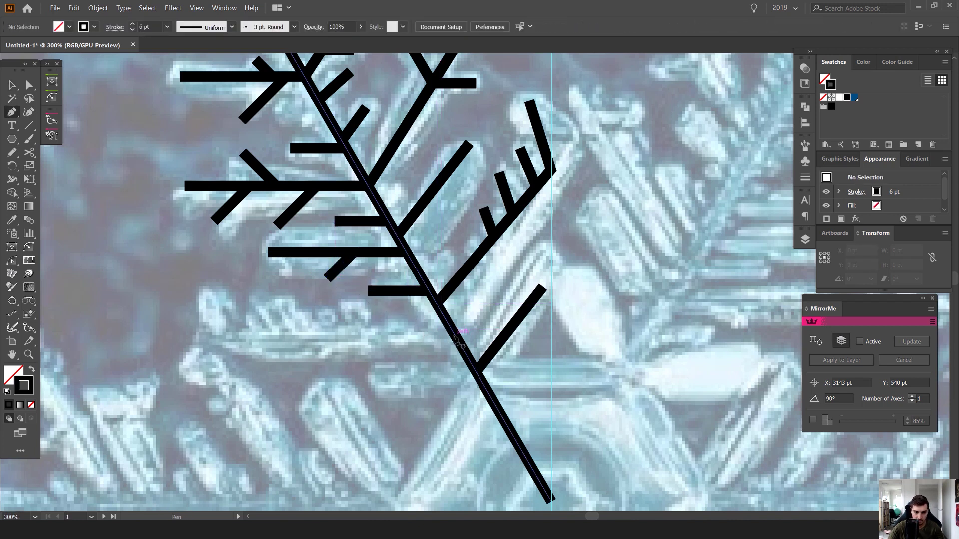
click(453, 334)
click(210, 334)
ctrl+click(233, 336)
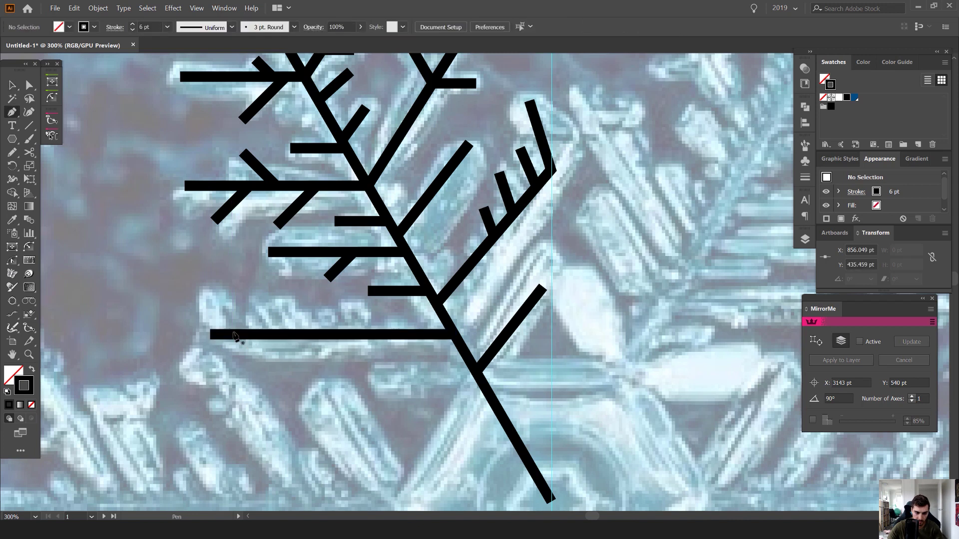
Draw two parallel twigs angled up-left from the outer part of the lowest left branch
click(234, 335)
click(199, 302)
ctrl+click(210, 299)
key(o)
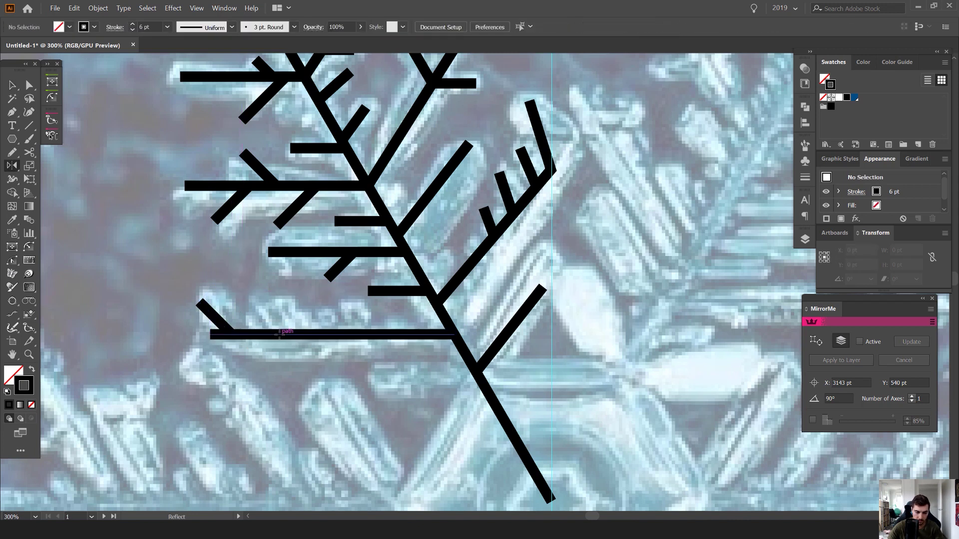
click(276, 334)
click(250, 307)
ctrl+click(320, 314)
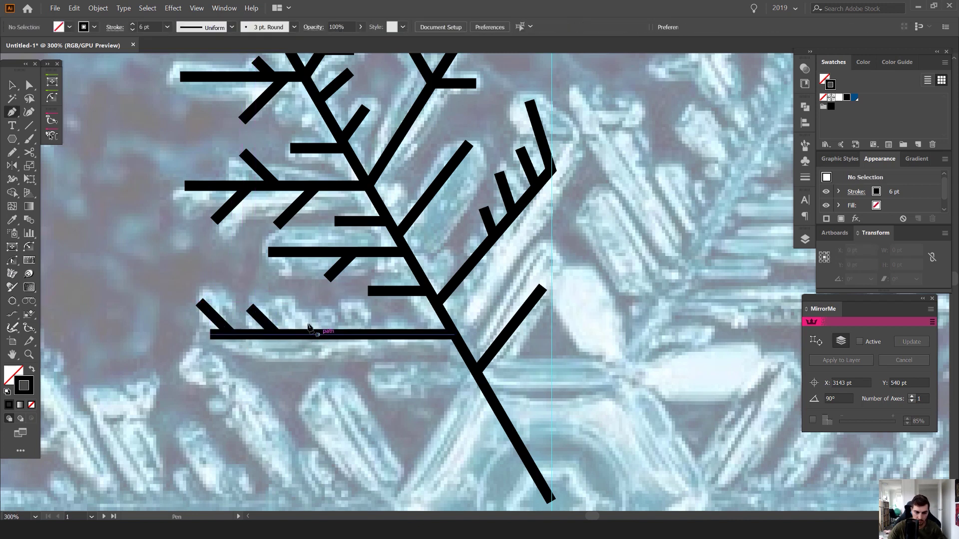
Add two more twigs angled up-left along the middle of the lowest left branch
click(315, 334)
click(289, 302)
ctrl+click(344, 318)
scroll(344, 320, up, 1)
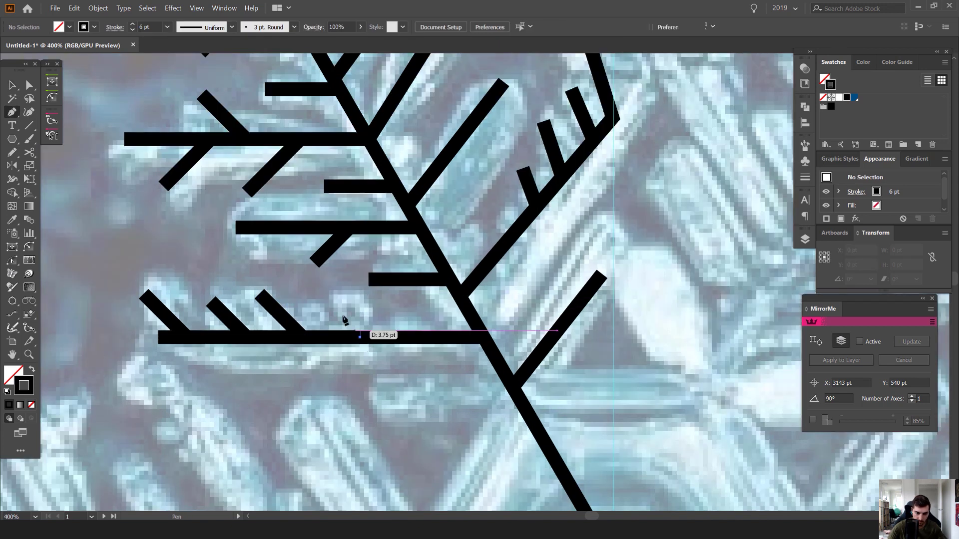
click(328, 305)
key(v)
click(383, 310)
drag(382, 309, 321, 257)
scroll(352, 294, down, 3)
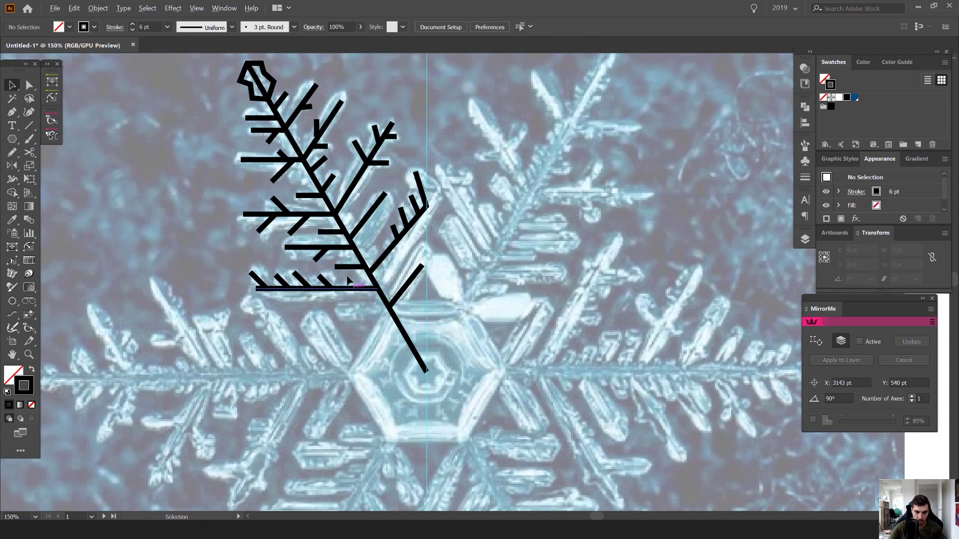
Draw two vertical twigs rising from the inner half of the second-lowest right branch
scroll(385, 246, up, 3)
click(391, 273)
click(390, 239)
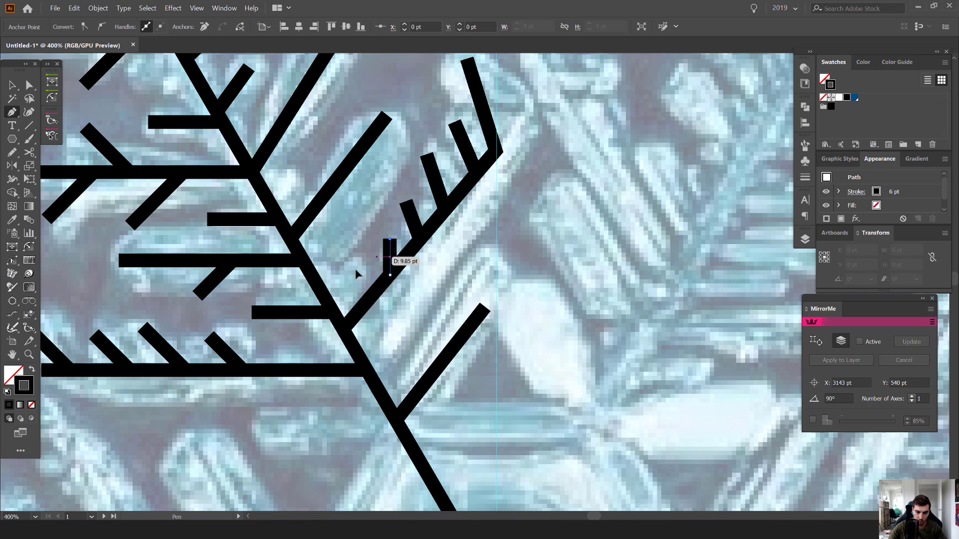
ctrl+click(356, 275)
click(348, 324)
click(348, 268)
key(v)
click(357, 236)
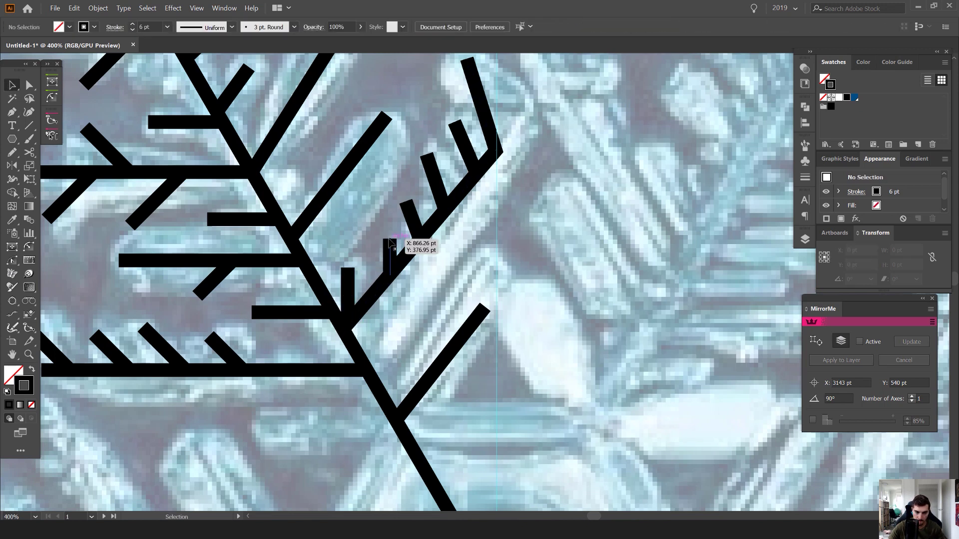
Tilt the two new twigs up-left by moving their tips, and lengthen the neighbouring twig slightly to match
key(a)
drag(390, 239, 381, 220)
drag(348, 268, 339, 248)
click(355, 231)
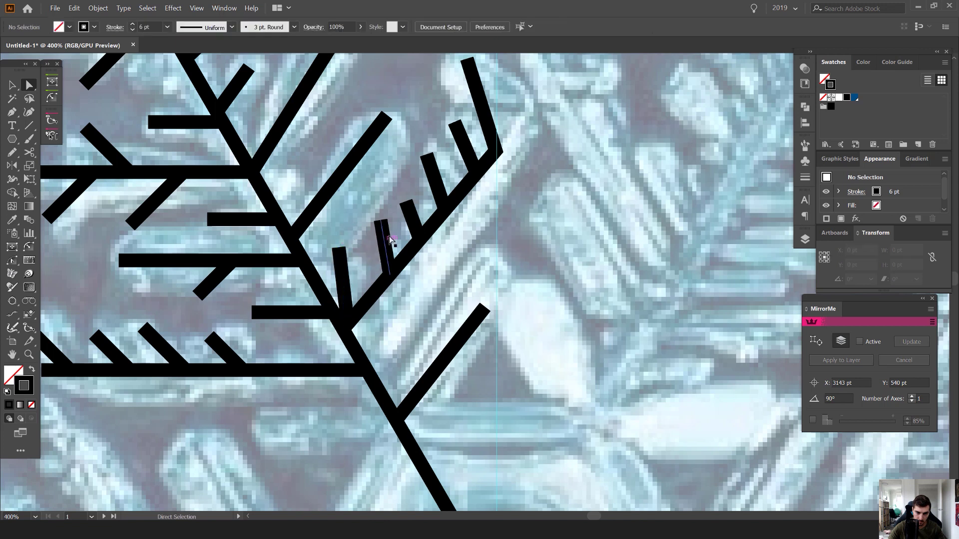
drag(381, 221, 402, 194)
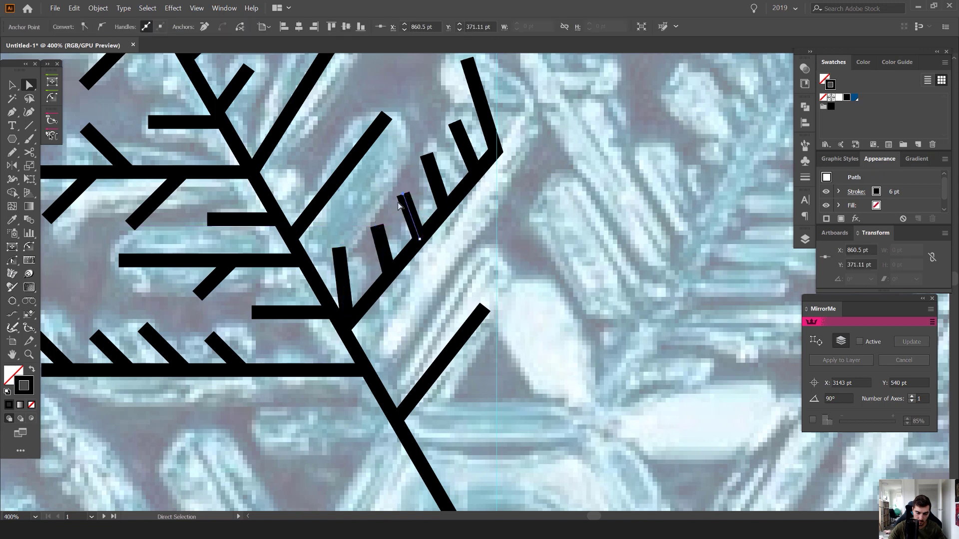
click(400, 216)
Add a fifth twig angled up-left near the inner end of the lowest left branch
scroll(401, 218, down, 3)
scroll(356, 254, up, 3)
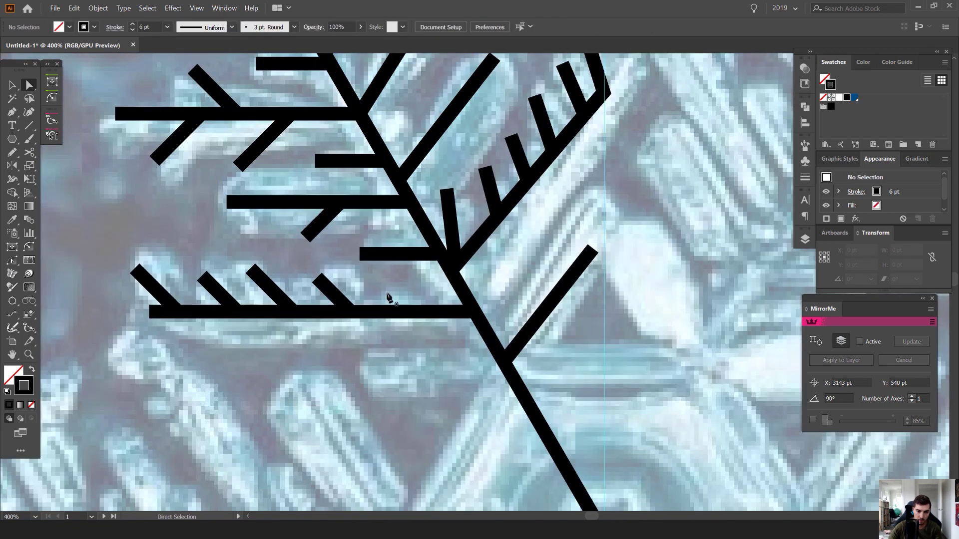
key(p)
click(423, 311)
key(v)
scroll(458, 284, down, 6)
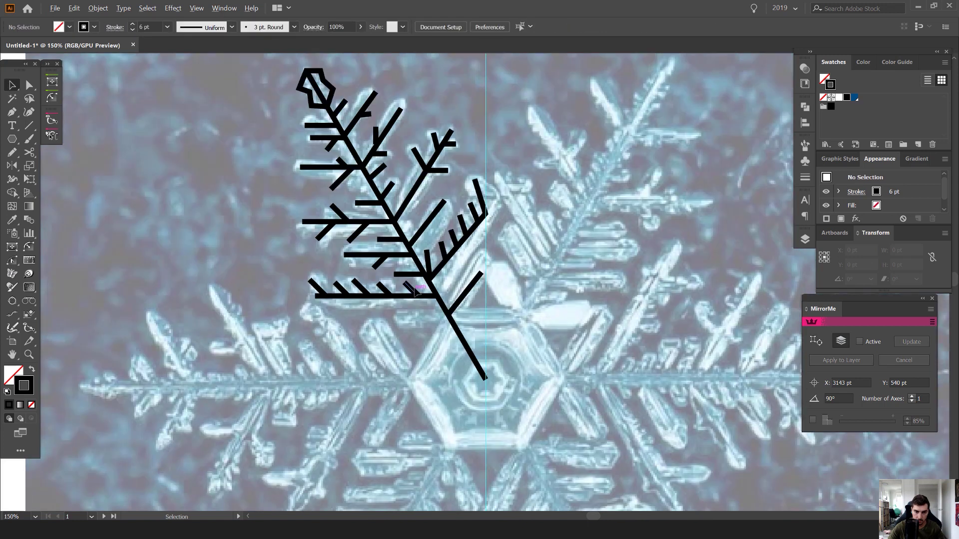
Delete the innermost twig of the second-lowest right branch, closest to the stem
scroll(430, 270, up, 7)
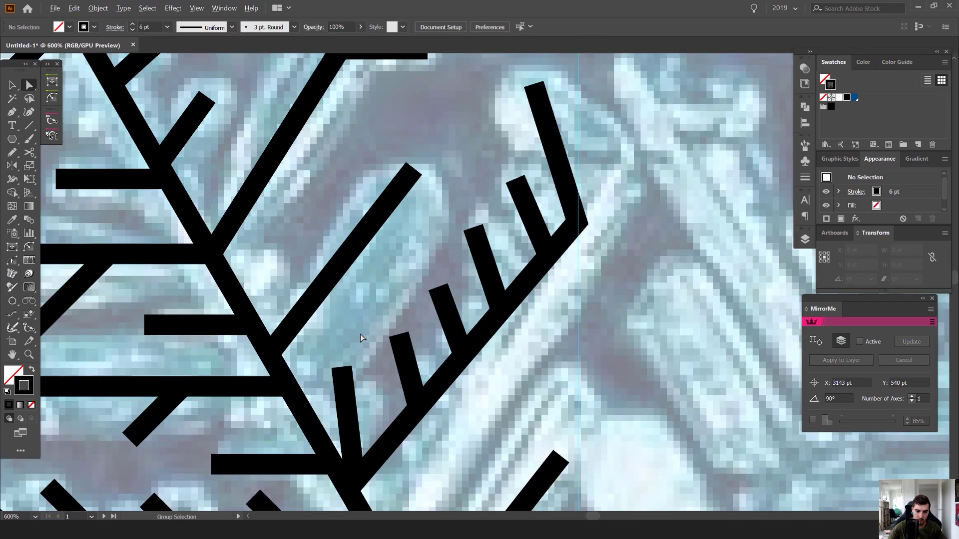
drag(342, 369, 349, 398)
key(Delete)
key(Delete)
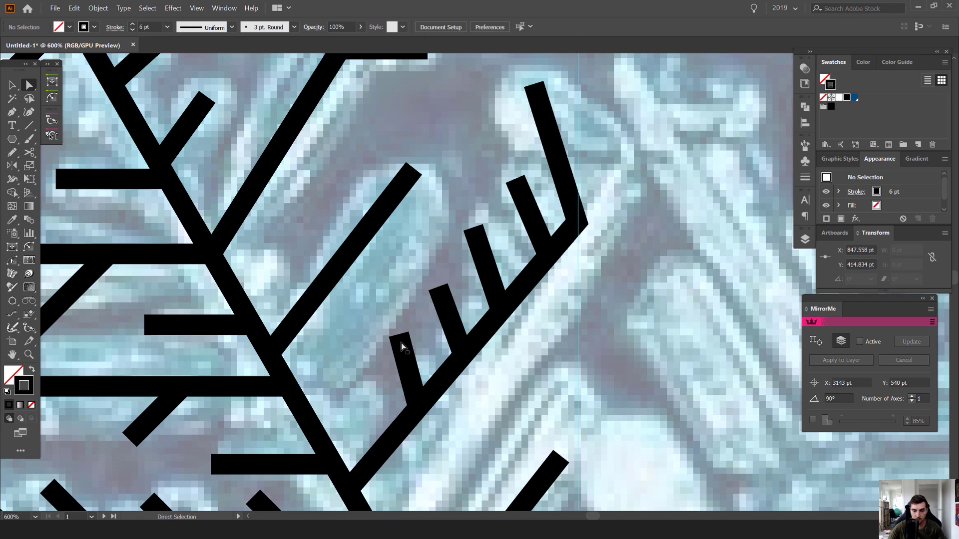
Draw a horizontal branch running left from the stem at the base of the lowest right branch
scroll(401, 343, down, 5)
scroll(340, 203, up, 4)
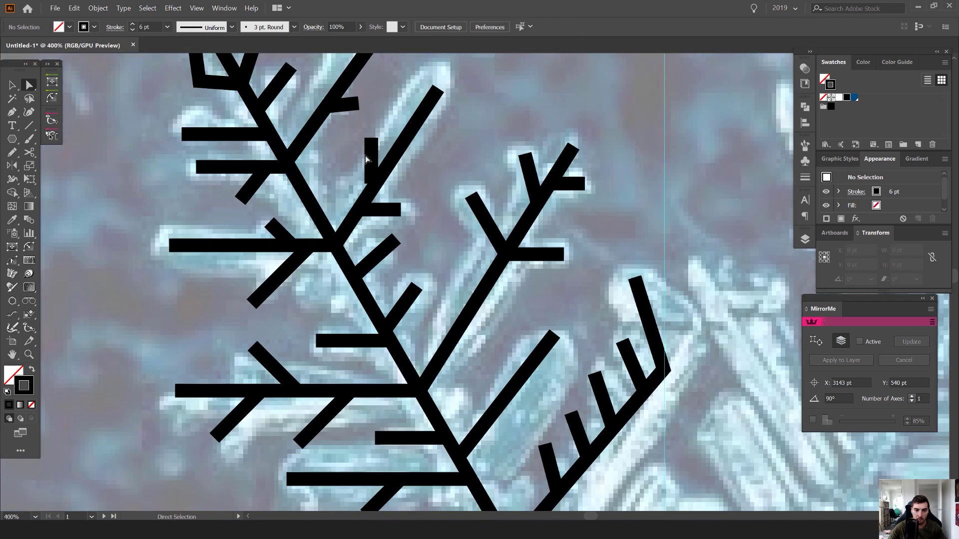
click(370, 159)
click(405, 209)
drag(420, 411, 405, 209)
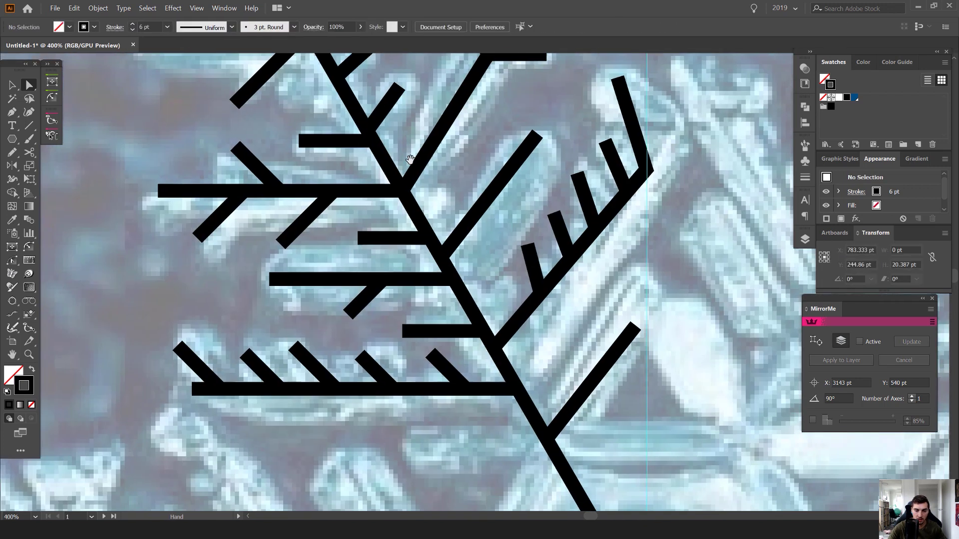
drag(462, 385, 406, 182)
scroll(405, 182, down, 2)
scroll(433, 202, up, 2)
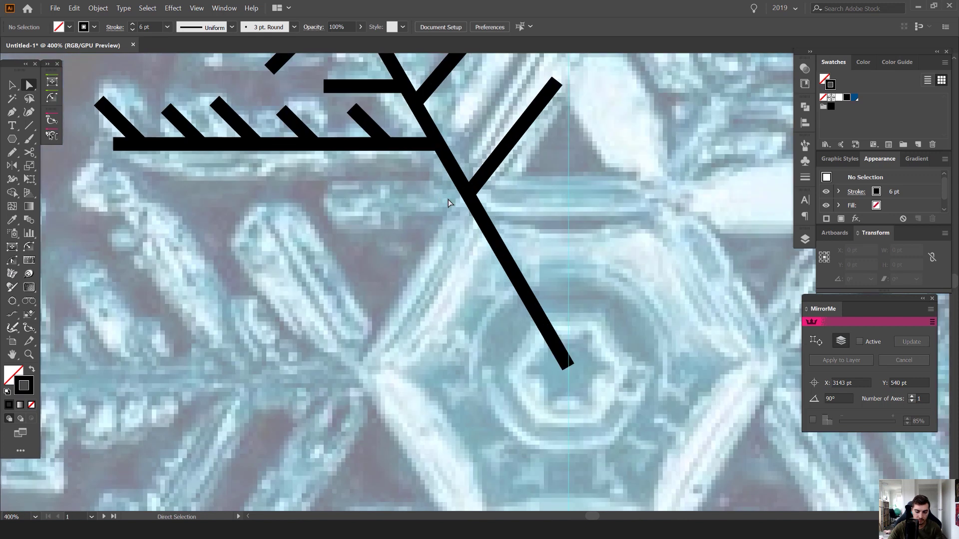
click(467, 196)
key(p)
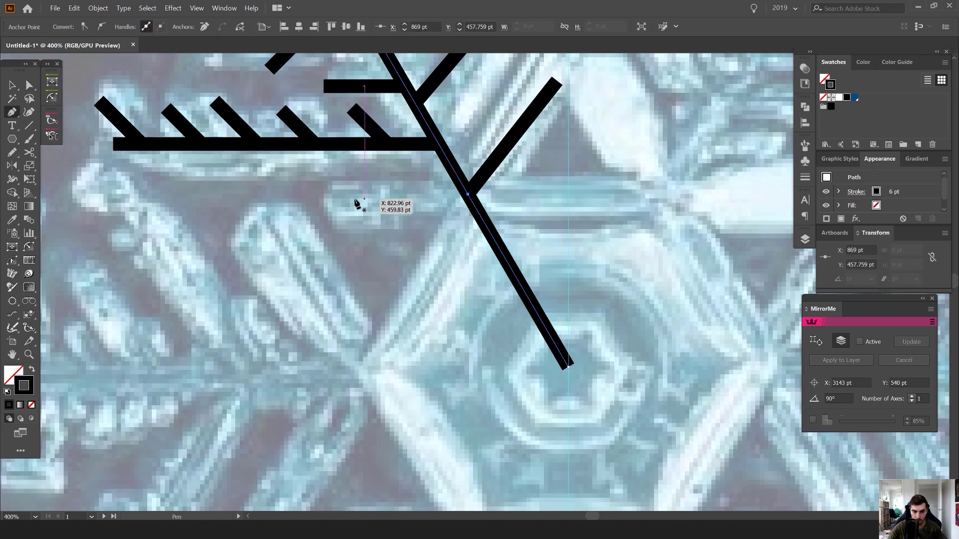
click(328, 194)
click(468, 194)
key(v)
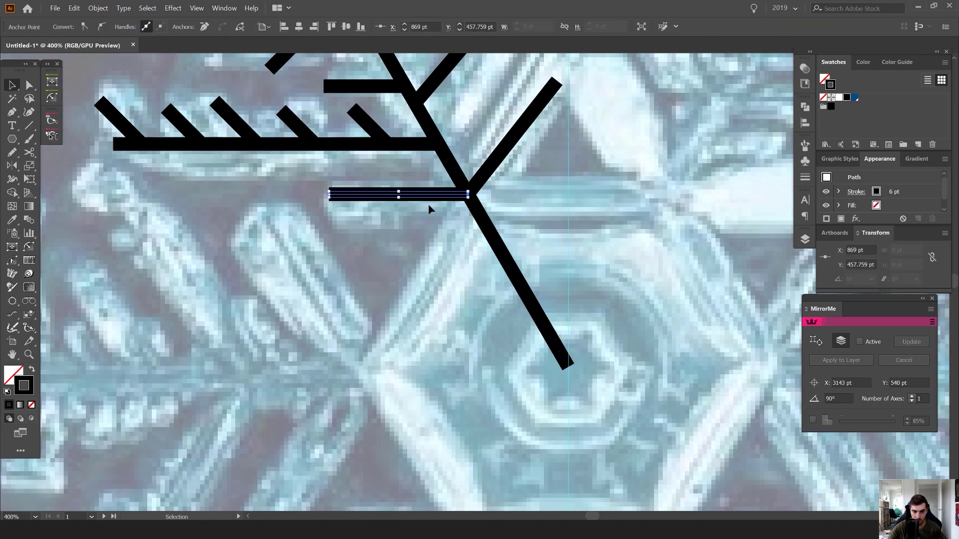
click(429, 207)
Draw two vertical twigs on the lowest right branch, a short inner one and a longer one near the tip
scroll(429, 206, down, 2)
scroll(542, 168, down, 3)
scroll(529, 188, up, 5)
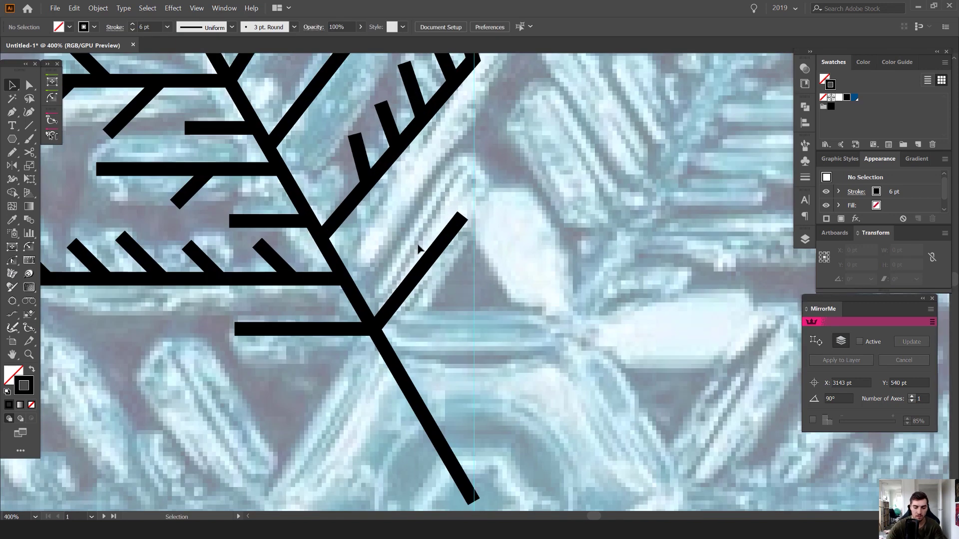
key(p)
click(394, 303)
click(395, 244)
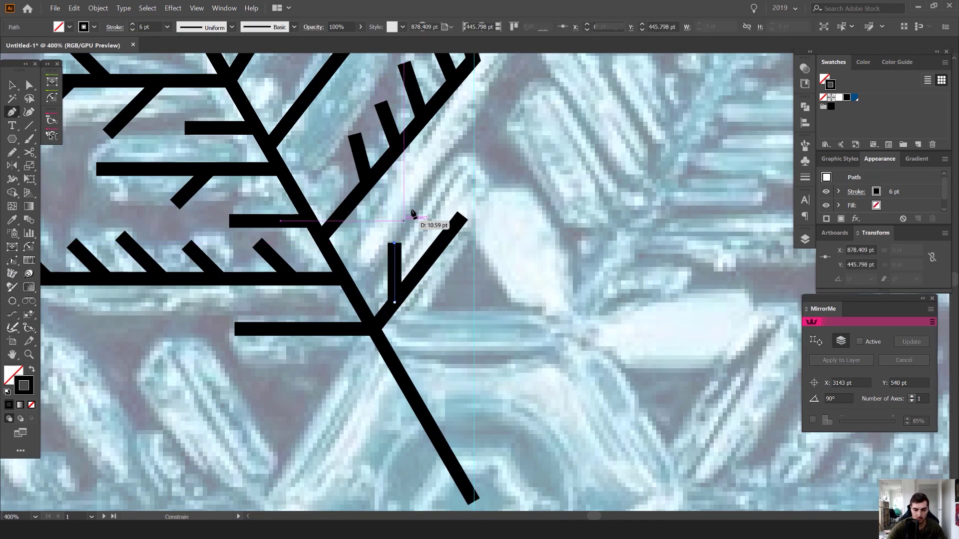
key(v)
click(430, 233)
key(p)
click(439, 244)
click(440, 170)
key(v)
click(450, 199)
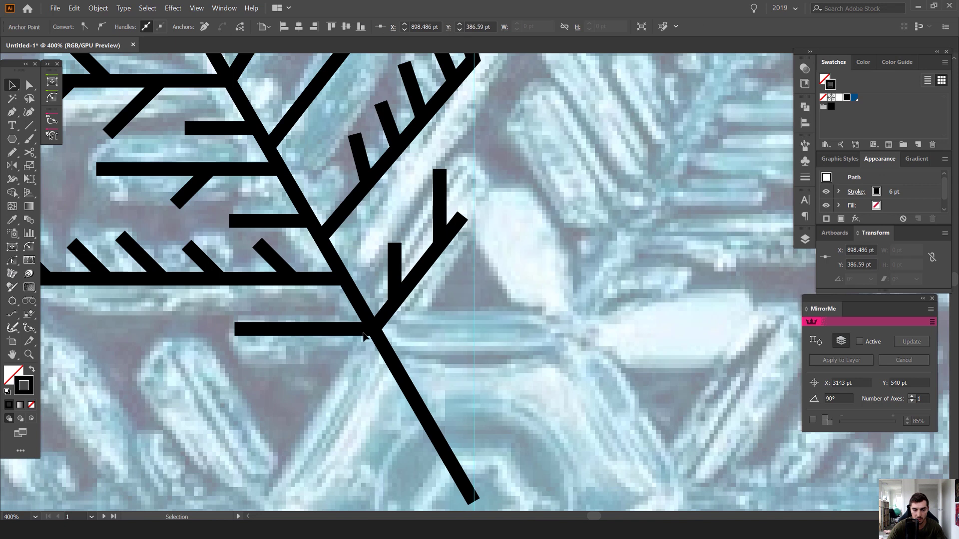
Add a twig angled up-left on the lowest left branch and shorten it by moving its tip
ctrl+click(341, 342)
click(306, 329)
click(280, 303)
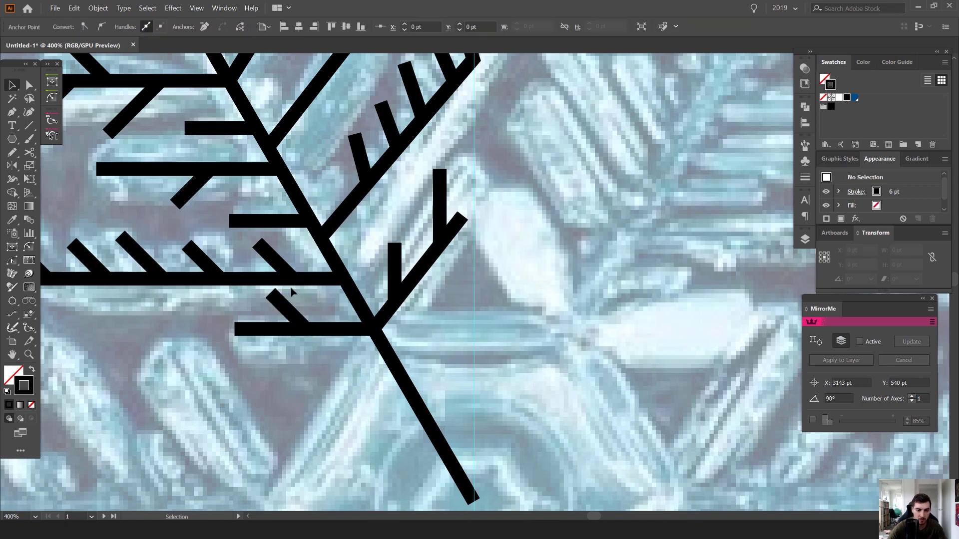
drag(256, 283, 343, 322)
Draw two vertical twigs on the upper side of the third-lowest right branch and lengthen the outer one
scroll(343, 322, down, 3)
drag(313, 266, 351, 289)
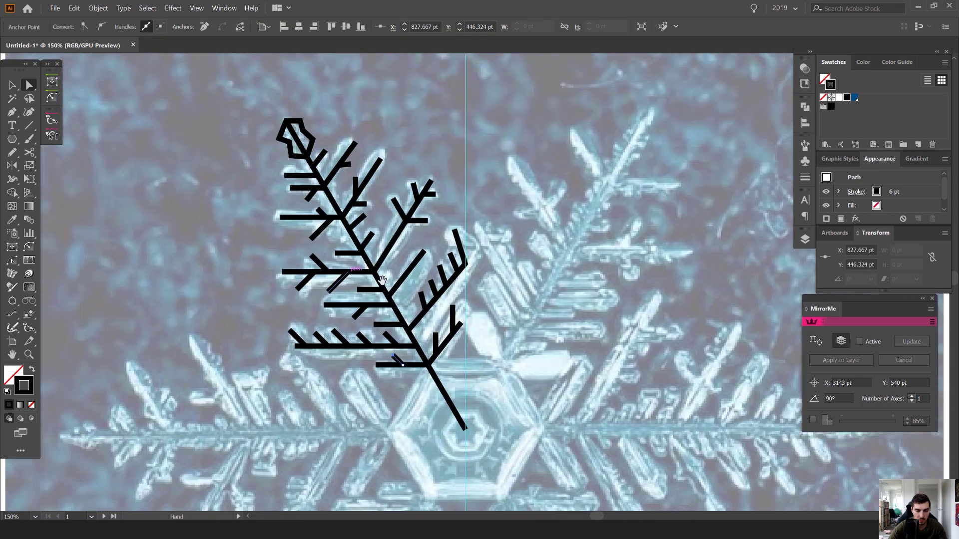
scroll(375, 239, up, 2)
key(p)
click(449, 285)
click(449, 258)
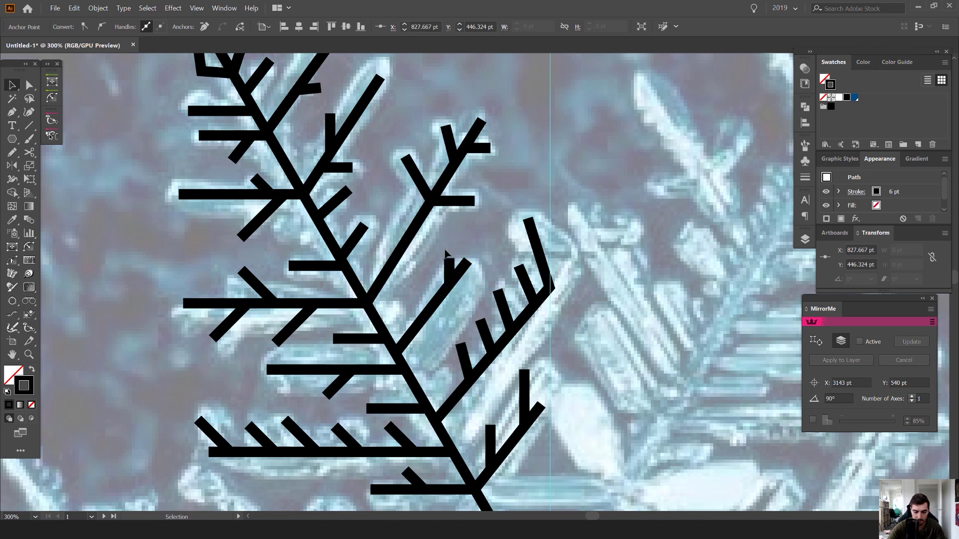
ctrl+click(444, 254)
click(422, 319)
click(422, 276)
scroll(375, 333, up, 2)
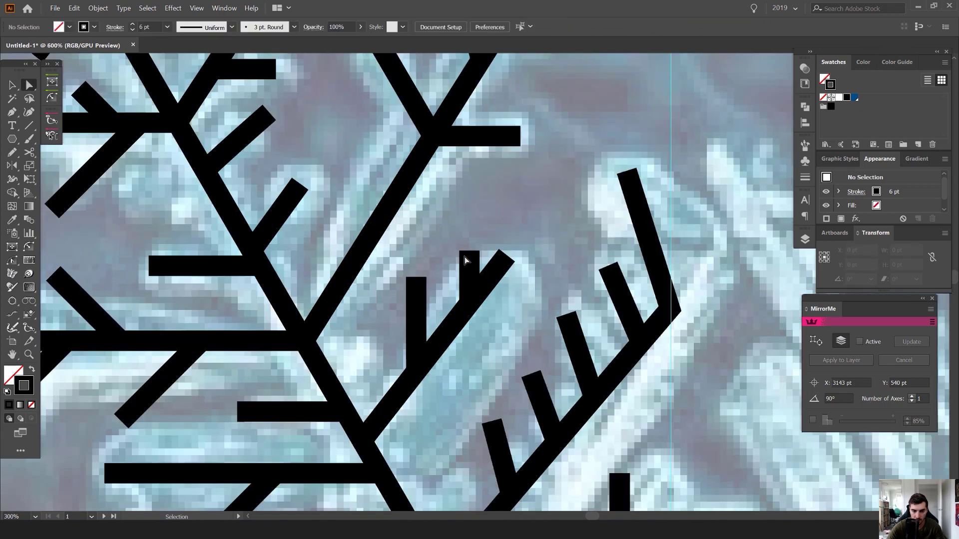
click(503, 214)
Draw a short horizontal twig running right from the outer part of the third-lowest right branch
key(p)
click(453, 324)
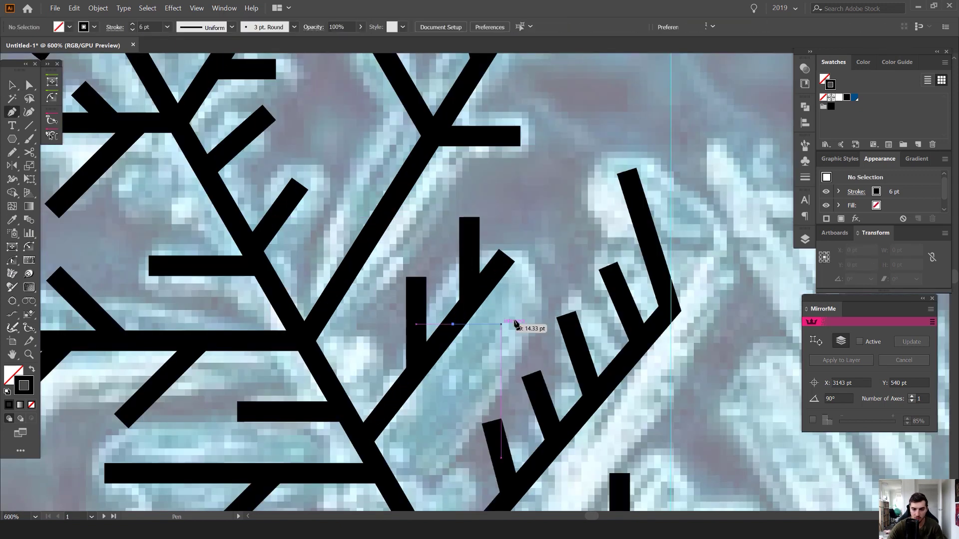
click(518, 324)
key(v)
click(544, 280)
Select all the lines of the snowflake arm and group them
scroll(544, 280, down, 4)
scroll(595, 204, down, 2)
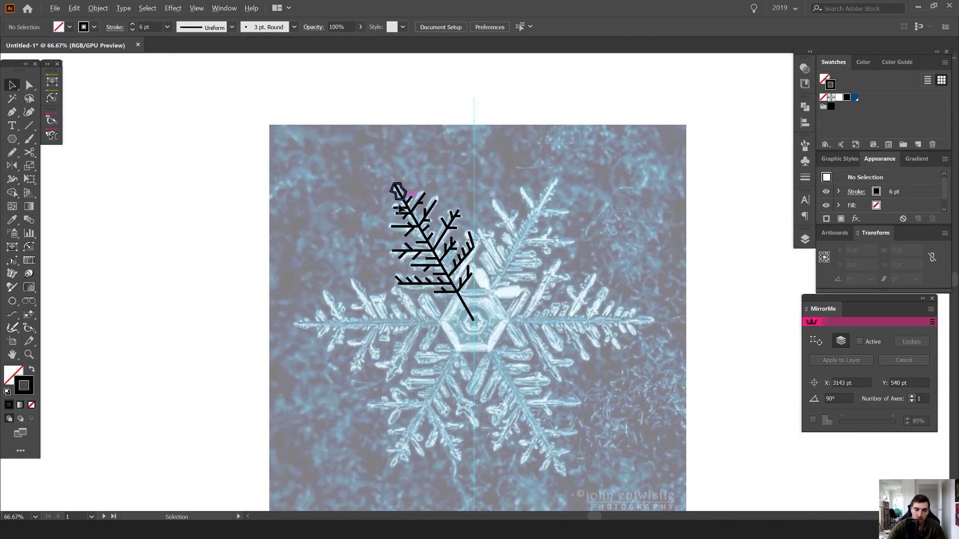
scroll(397, 212, up, 3)
scroll(499, 199, down, 2)
drag(524, 188, 455, 144)
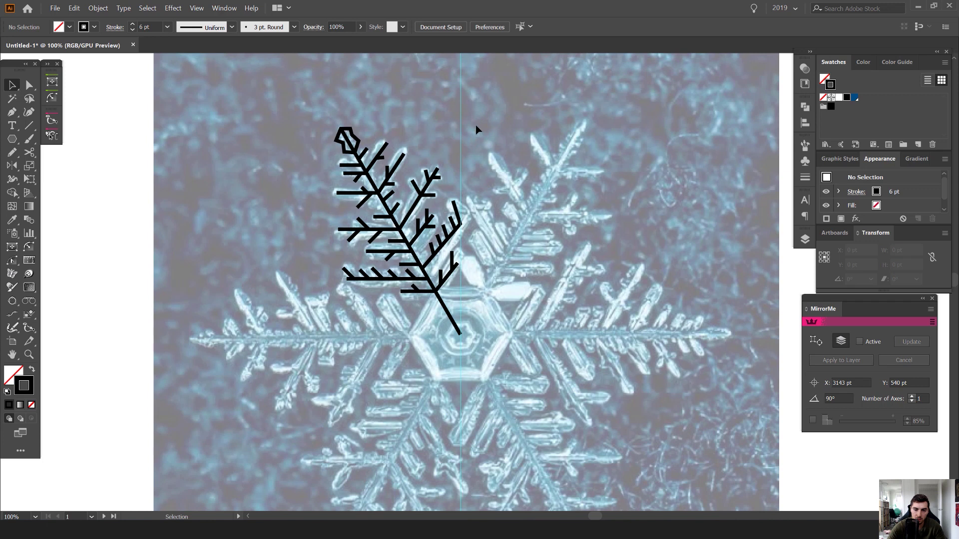
key(ctrl+a)
scroll(390, 229, down, 1)
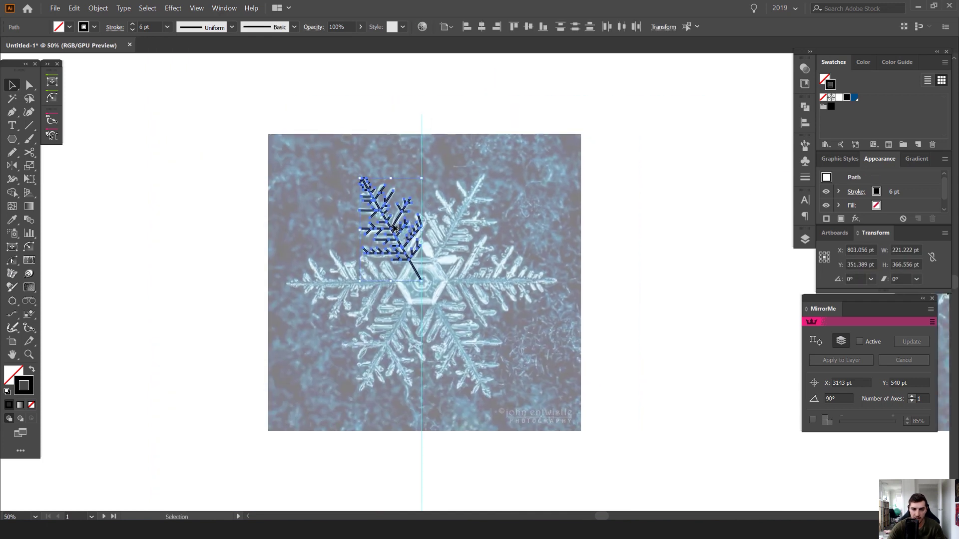
scroll(461, 238, up, 1)
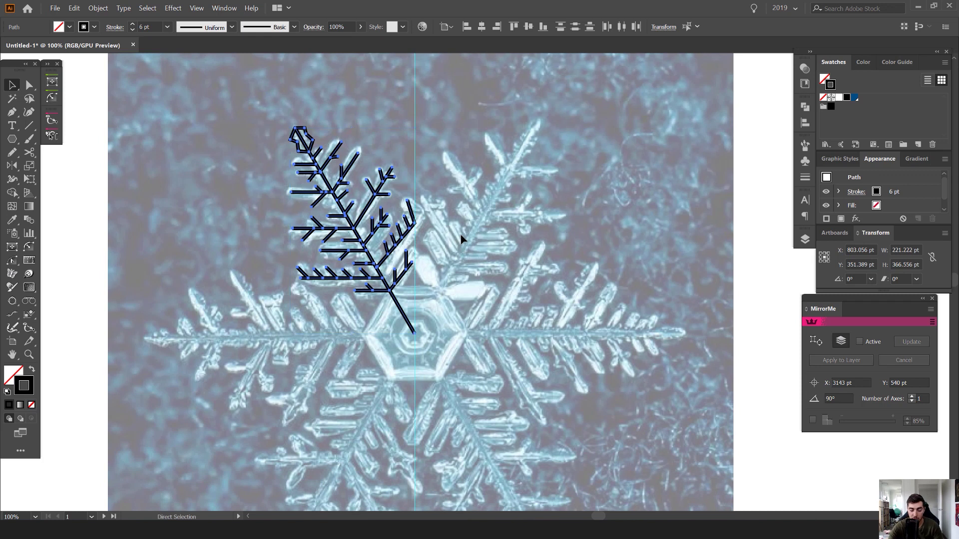
key(ctrl+g)
click(96, 8)
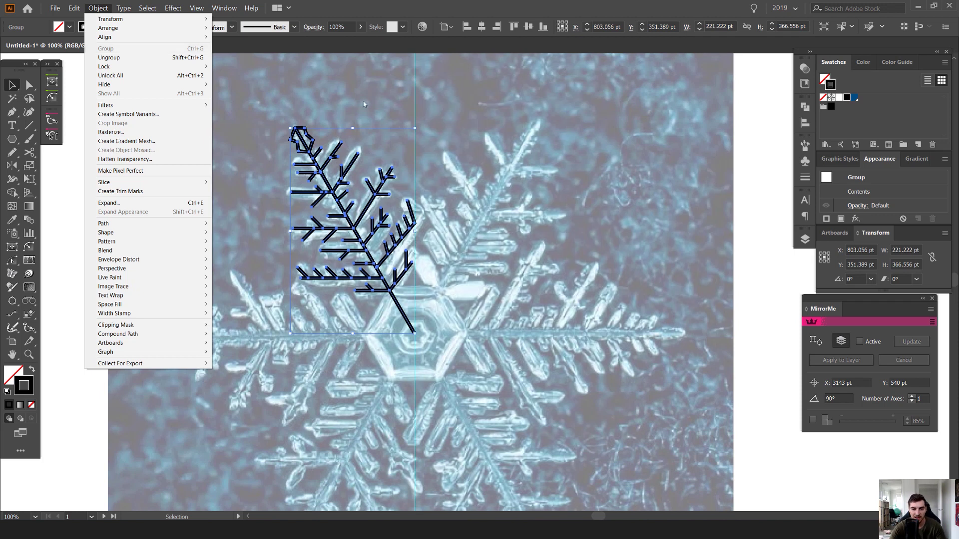
click(518, 132)
Draw a hexagon about 180 by 156 pt with the Polygon tool, centred on the inner end of the stem
scroll(416, 344, up, 4)
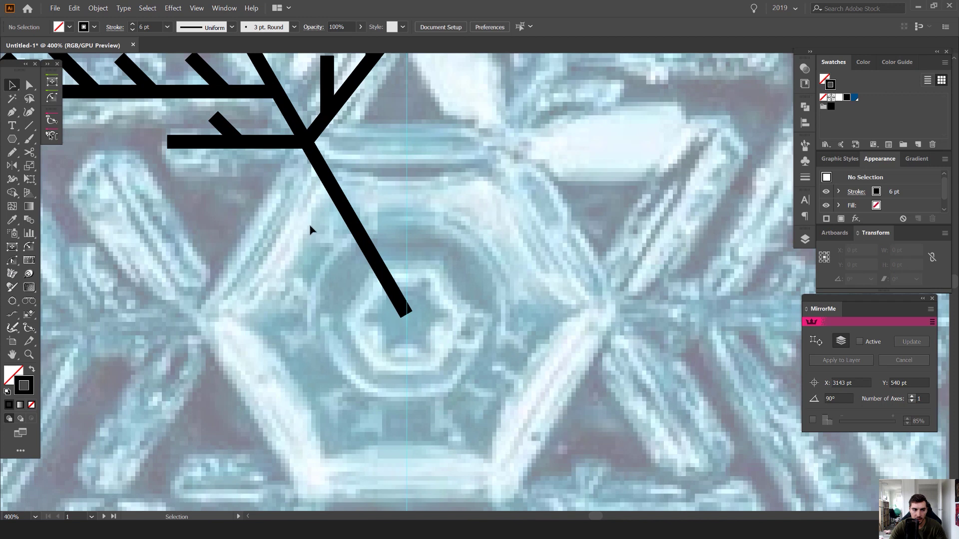
click(7, 140)
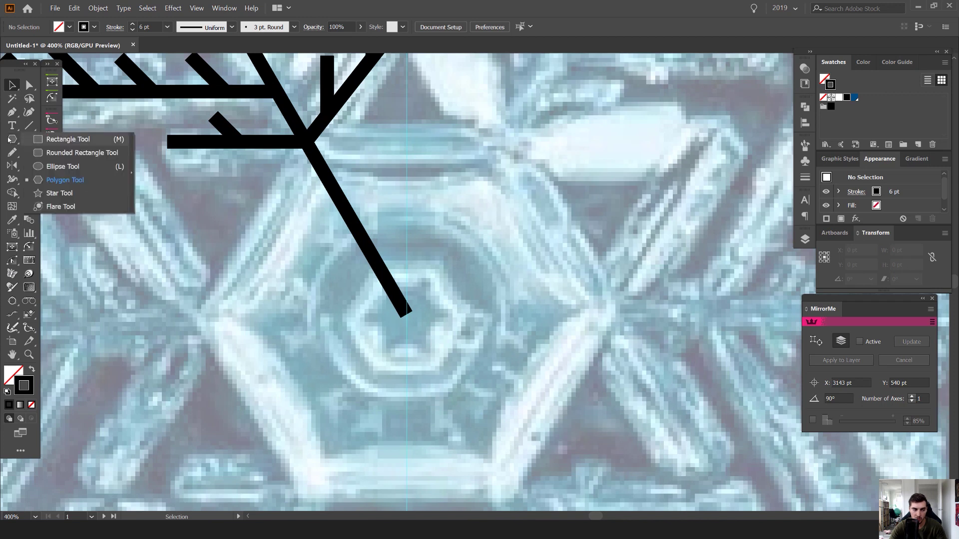
click(39, 140)
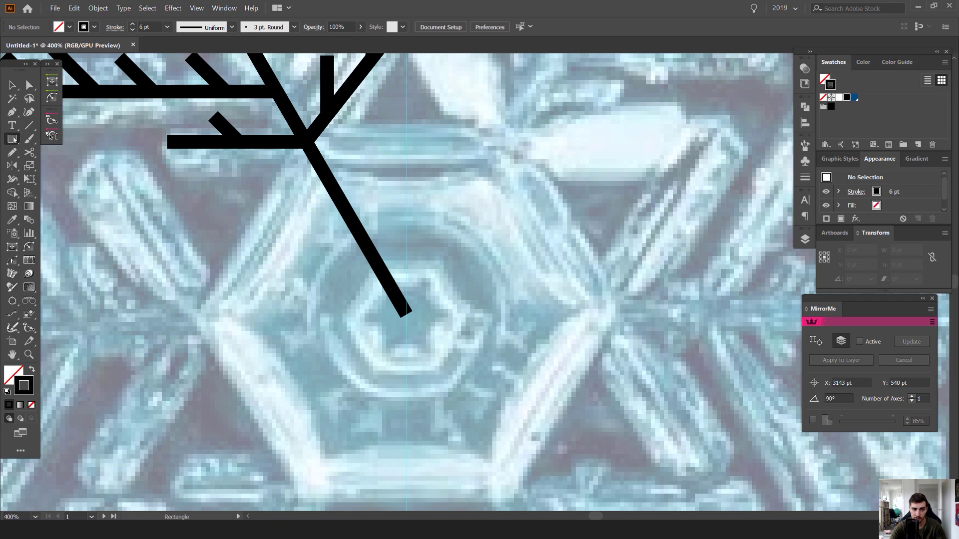
click(14, 140)
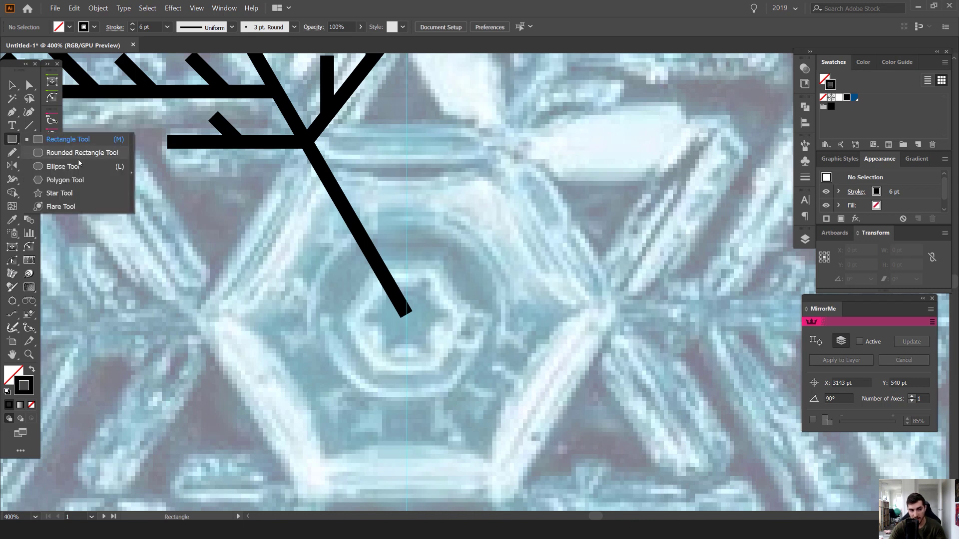
click(81, 181)
scroll(420, 308, down, 1)
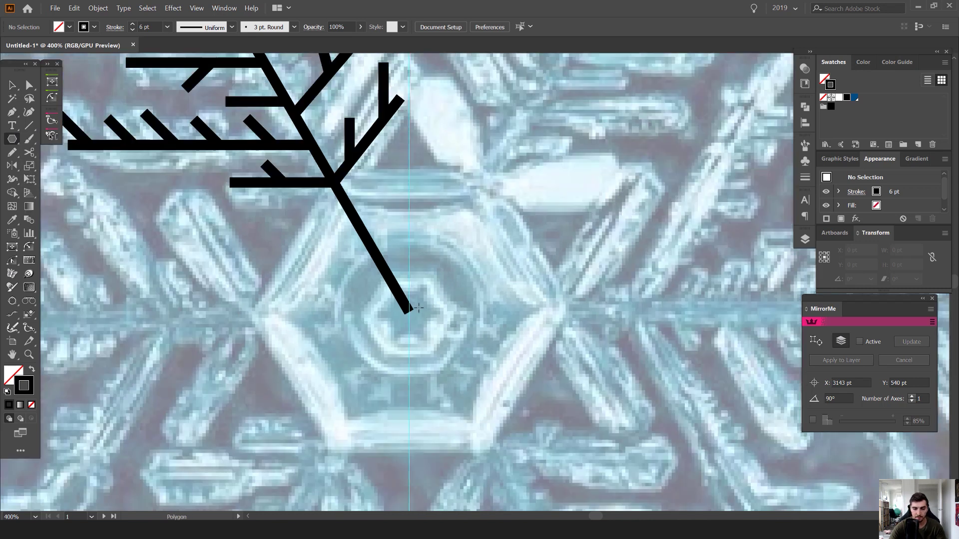
drag(422, 311, 496, 404)
key(v)
click(587, 293)
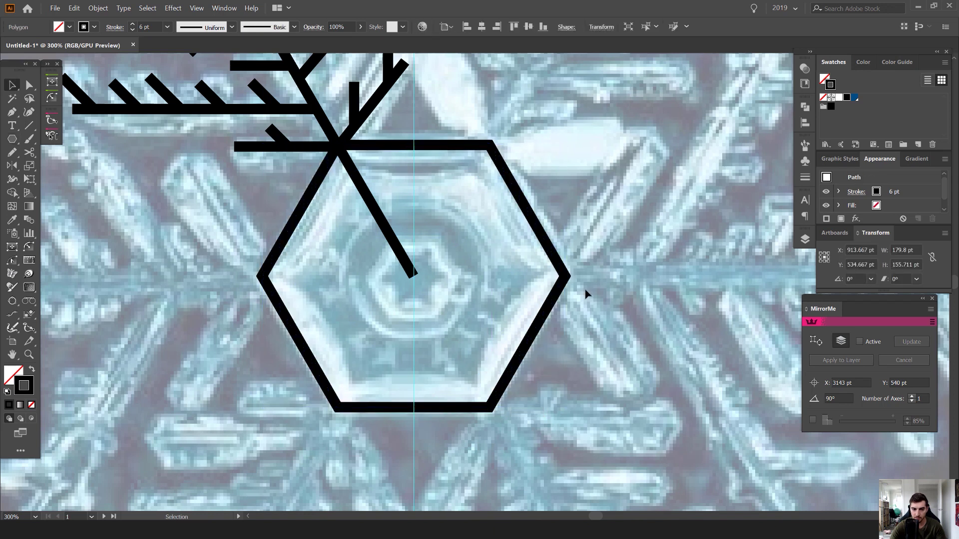
Duplicate the hexagon in place and scale the copy down around its centre to the photo's small inner hexagon
scroll(586, 289, down, 3)
click(557, 246)
click(580, 244)
scroll(557, 244, up, 2)
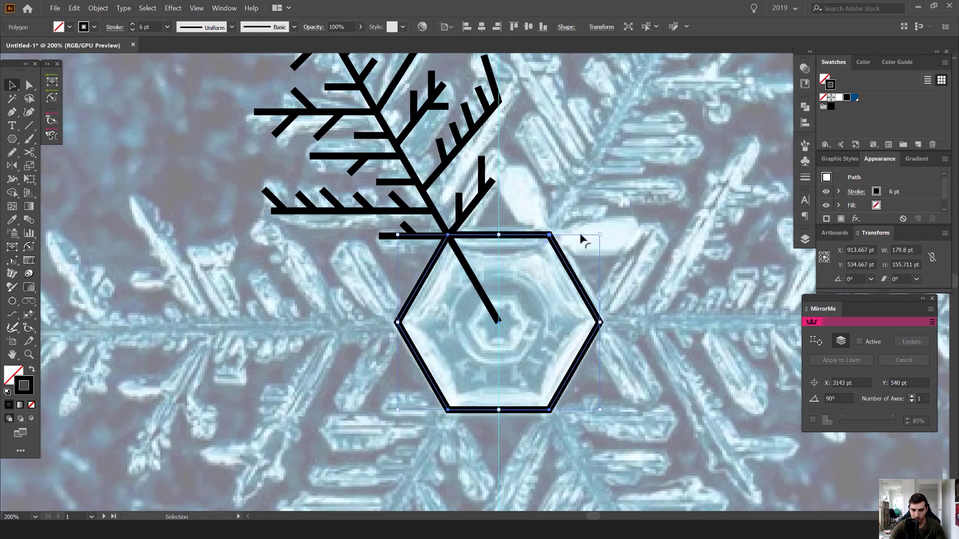
key(a)
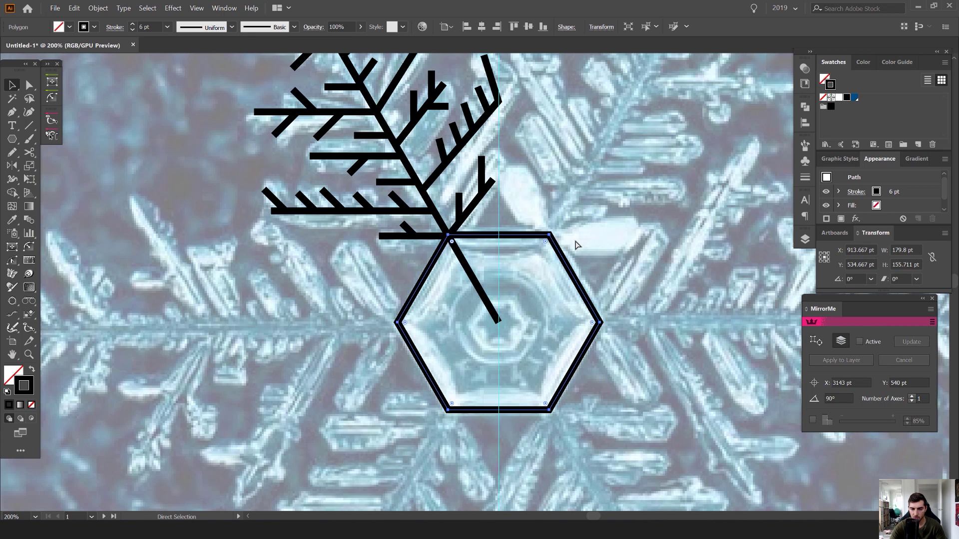
key(v)
mouse_move(601, 234)
mouse_down()
mouse_move(595, 247)
mouse_move(529, 287)
mouse_up()
click(593, 261)
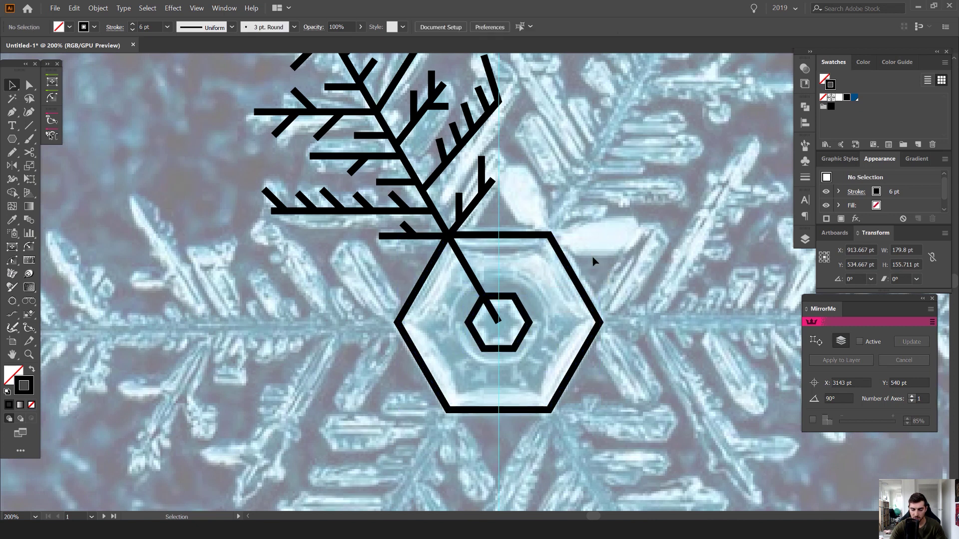
Draw a circle about 87 pt in diameter with the Ellipse tool, centred between the outer and inner hexagons
drag(593, 261, 568, 257)
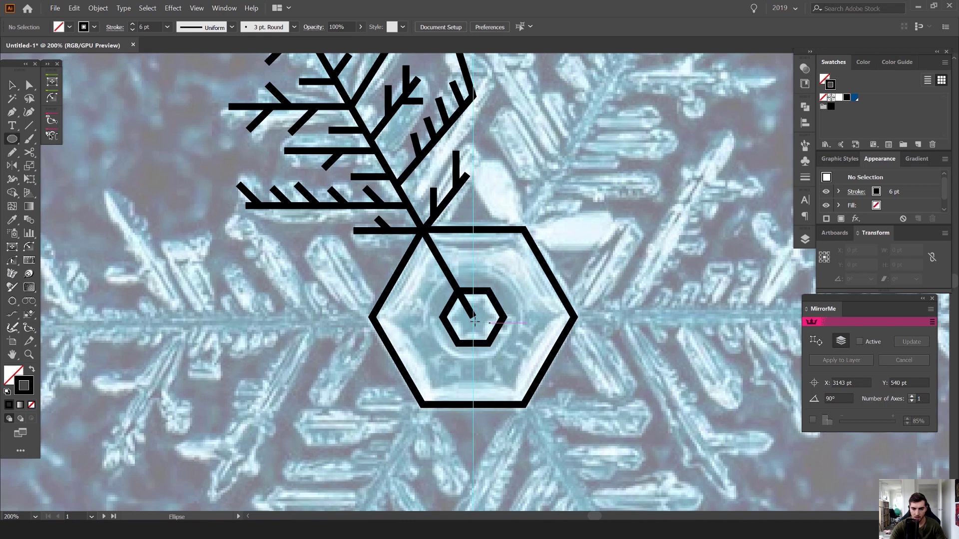
drag(473, 317, 522, 361)
scroll(518, 296, up, 3)
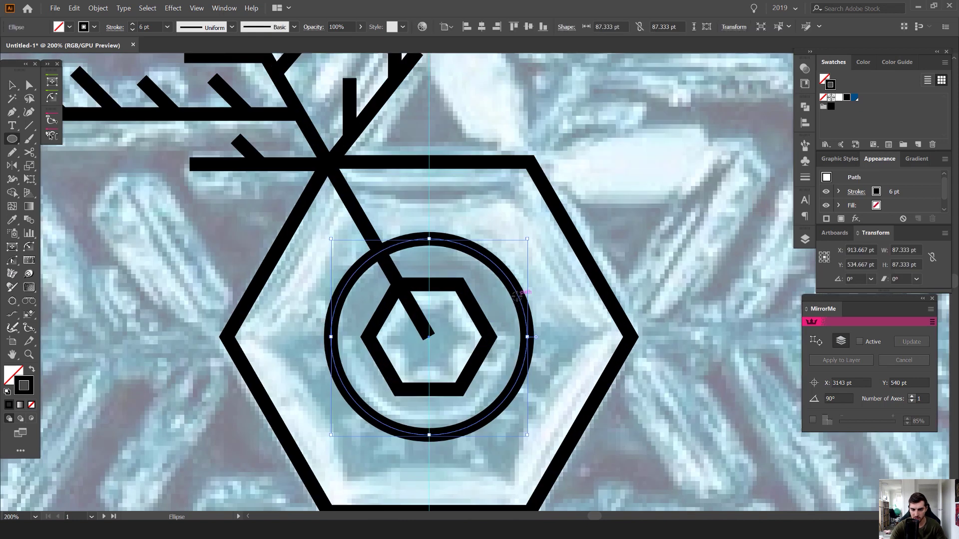
key(ctrl+z)
key(ctrl+shift+z)
key(v)
scroll(640, 224, down, 4)
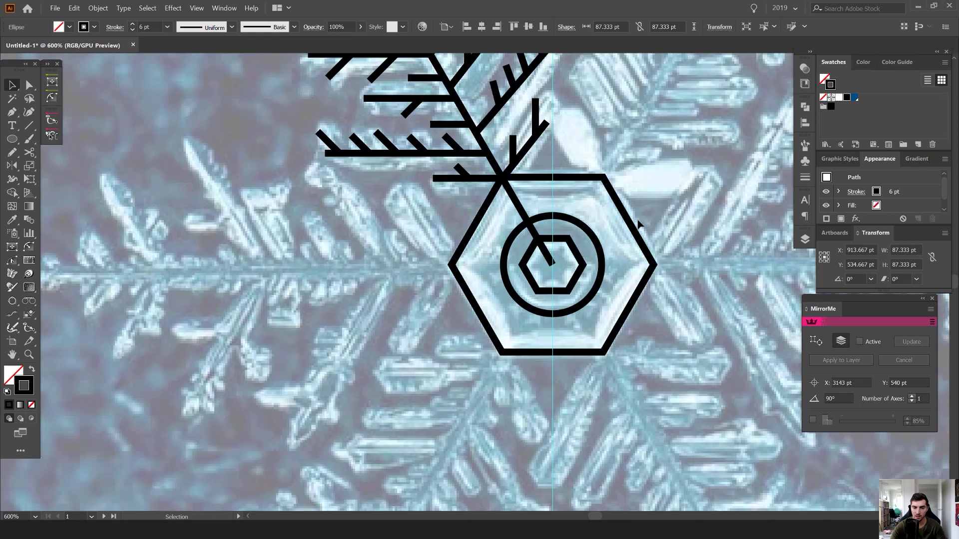
Enlarge the circle slightly around its centre to match the ring in the photo
click(639, 210)
drag(638, 200, 562, 199)
scroll(494, 249, up, 3)
click(530, 219)
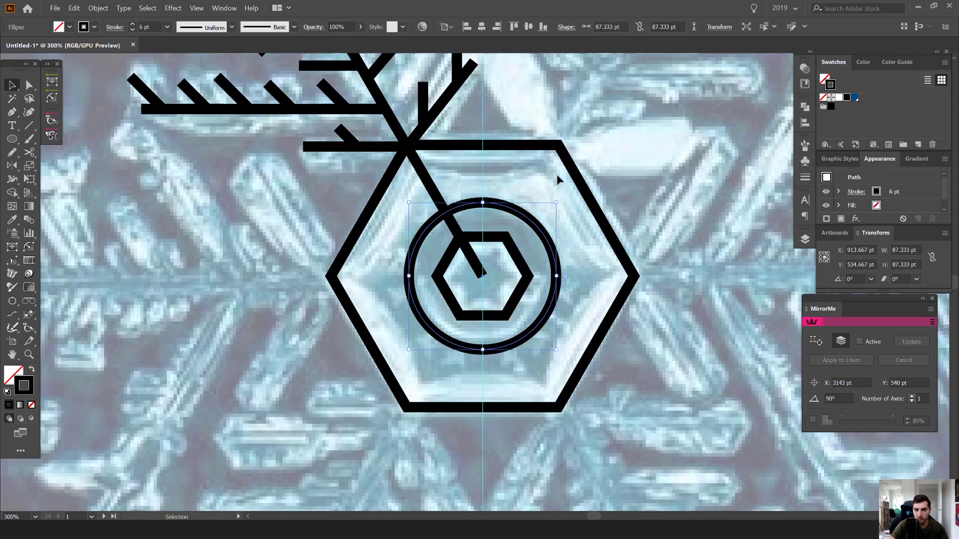
drag(557, 203, 563, 199)
click(613, 157)
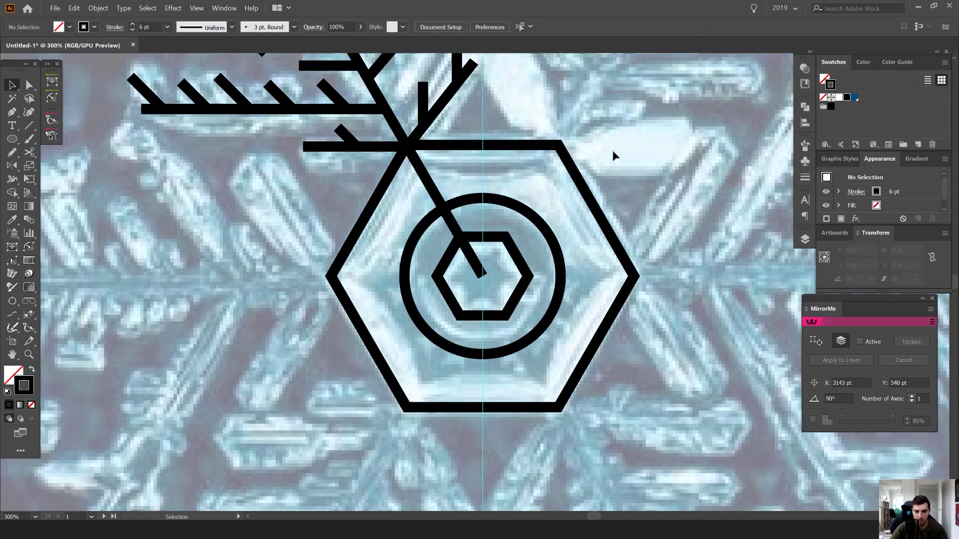
Open the rotation settings for the grouped arm with the origin at the common centre of the hexagons
key(a)
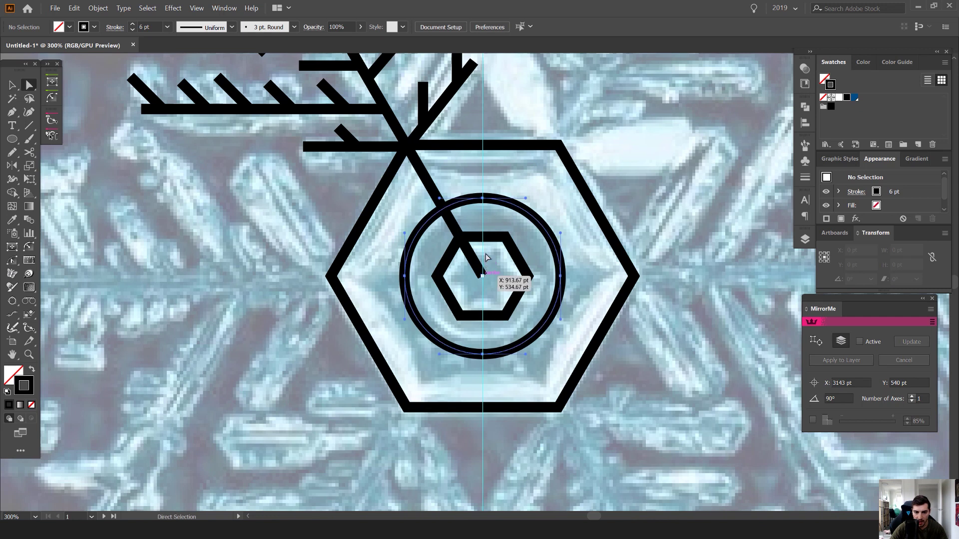
scroll(503, 279, down, 3)
scroll(549, 148, up, 2)
key(v)
scroll(465, 172, down, 1)
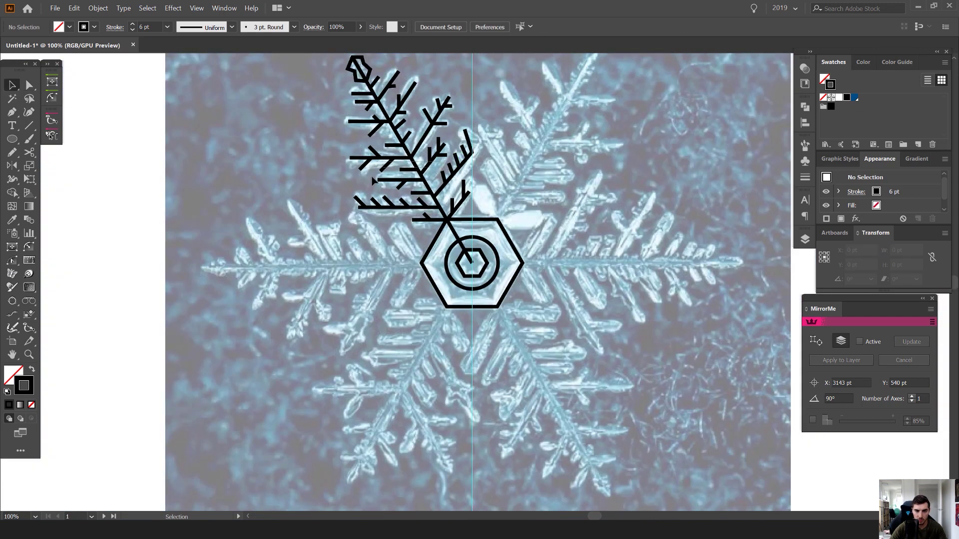
drag(372, 179, 372, 179)
drag(402, 140, 340, 142)
key(ctrl+z)
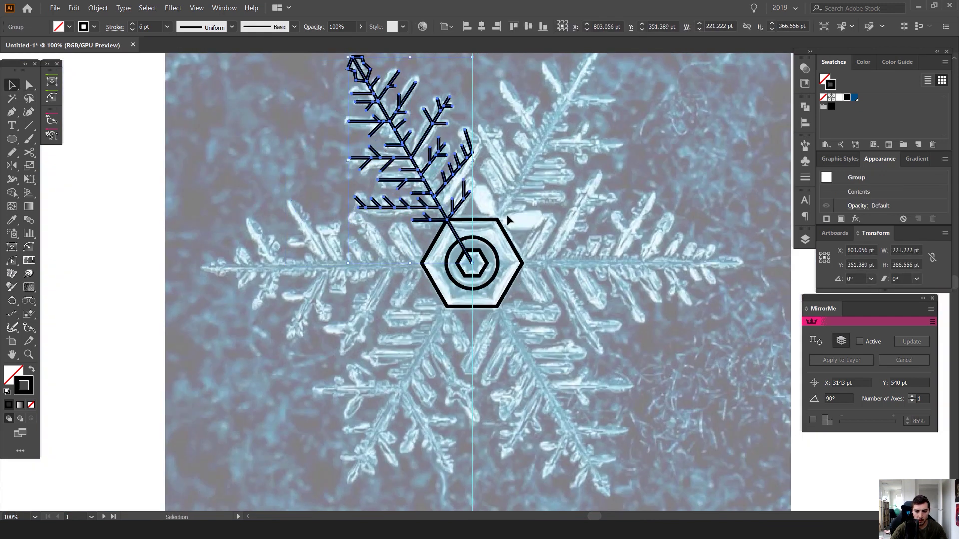
drag(507, 219, 483, 270)
key(r)
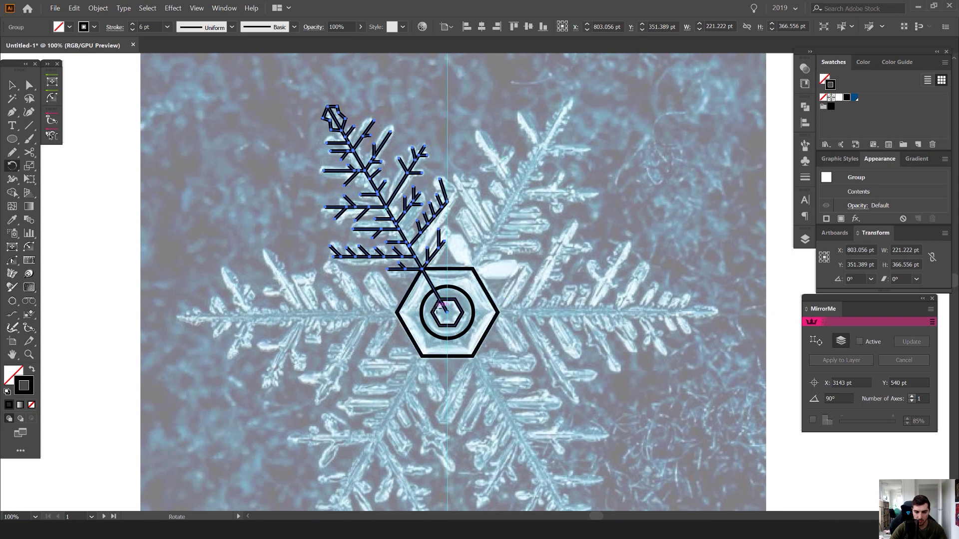
scroll(448, 310, up, 3)
scroll(439, 320, down, 1)
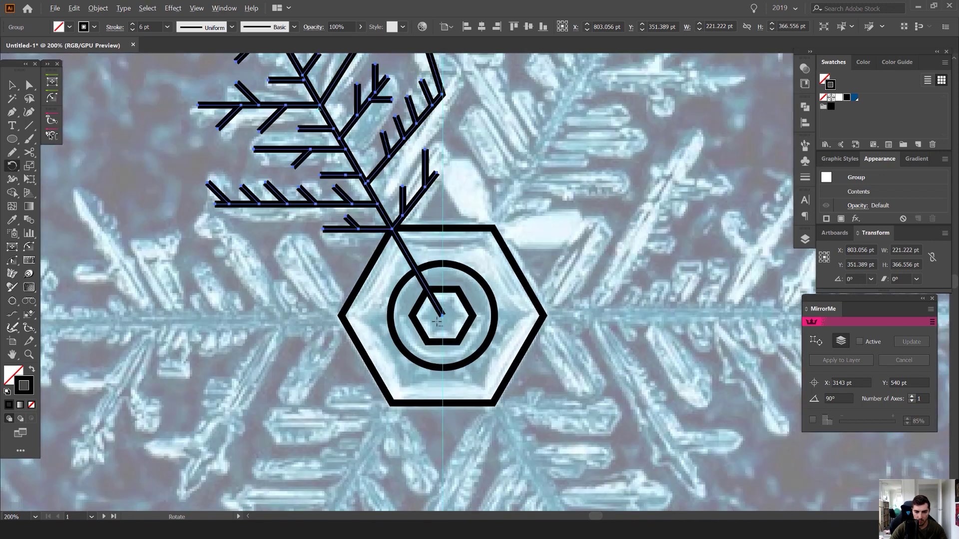
scroll(439, 264, down, 1)
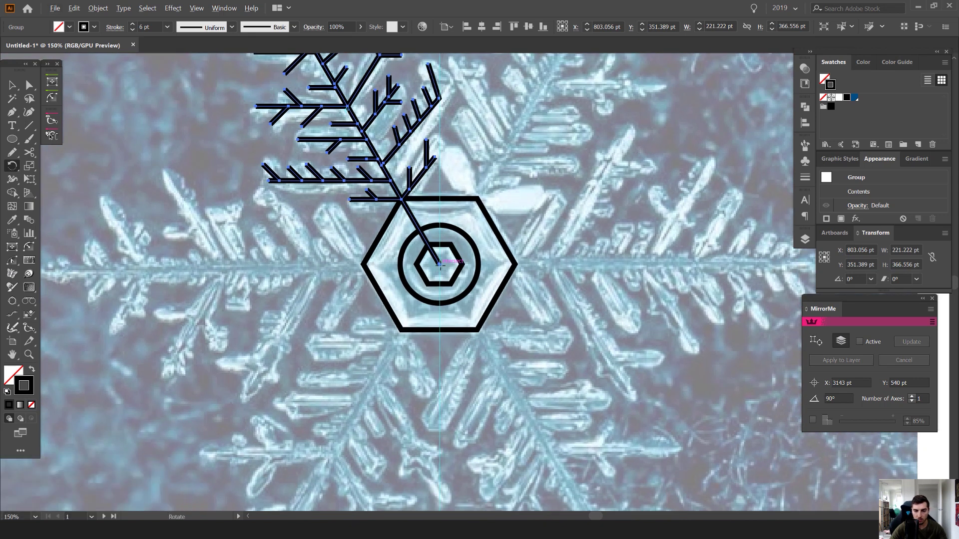
alt+click(439, 263)
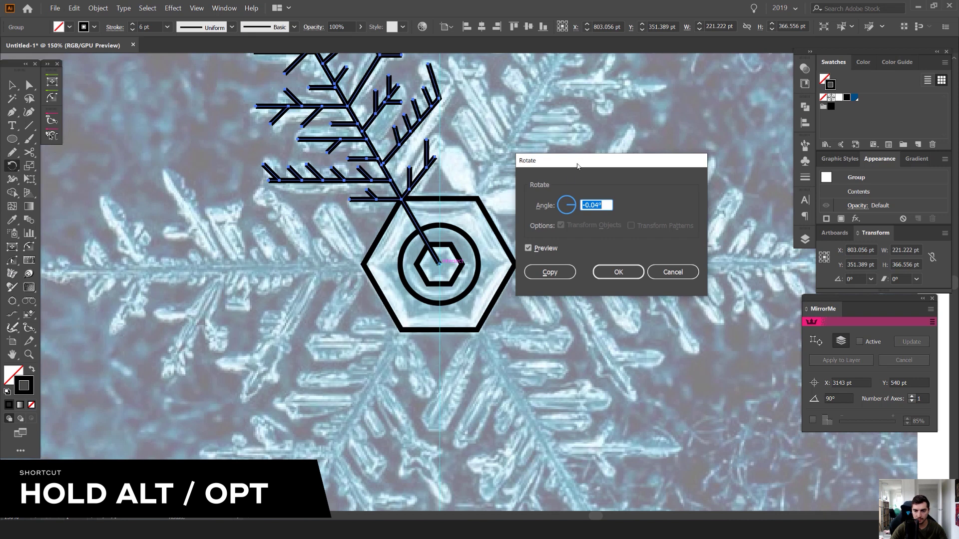
drag(577, 166, 582, 173)
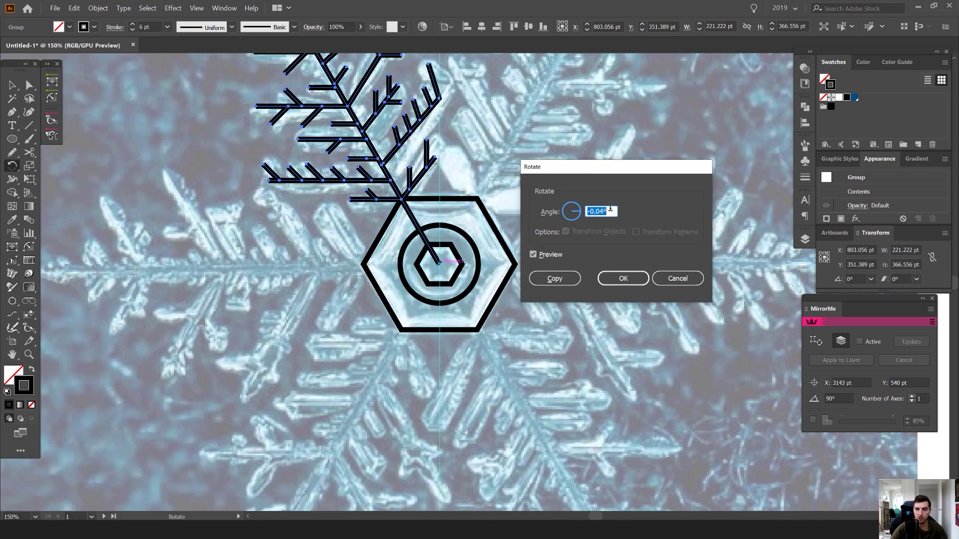
Preview several rotation angles for the arm and make a copy rotated by 60° about the centre
text(50)
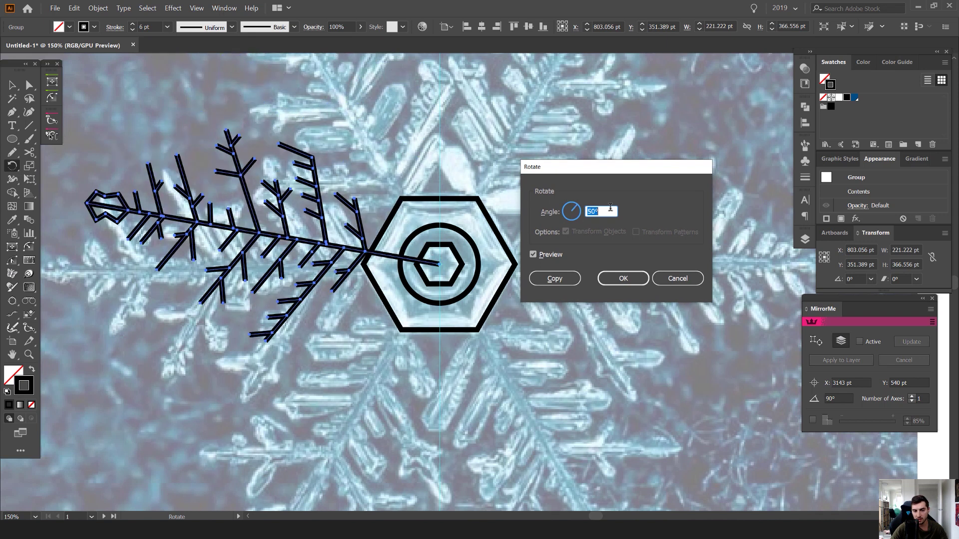
key(shift+Up)
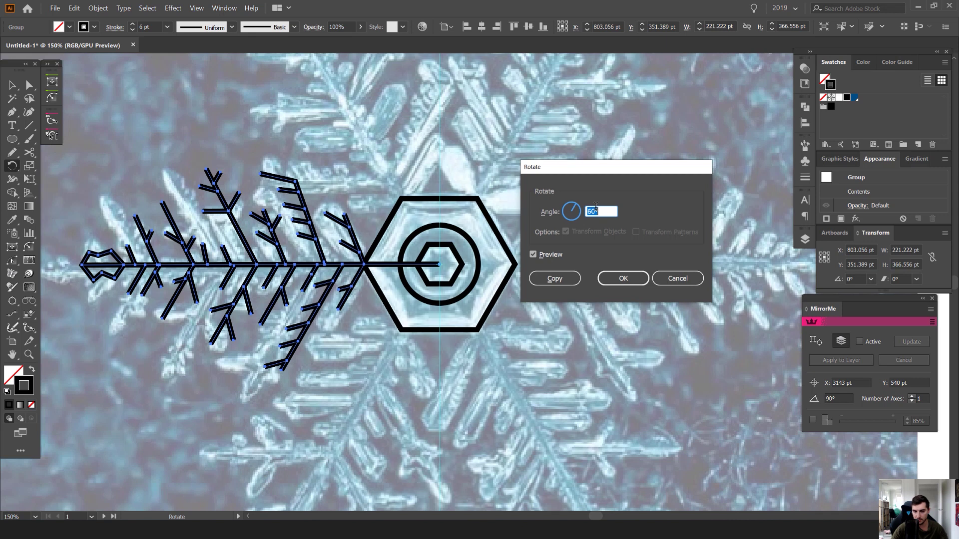
key(shift+Up)
key(shift+Up)
key(shift+Up)
key(shift+Up)
key(shift+Up)
key(shift+Up)
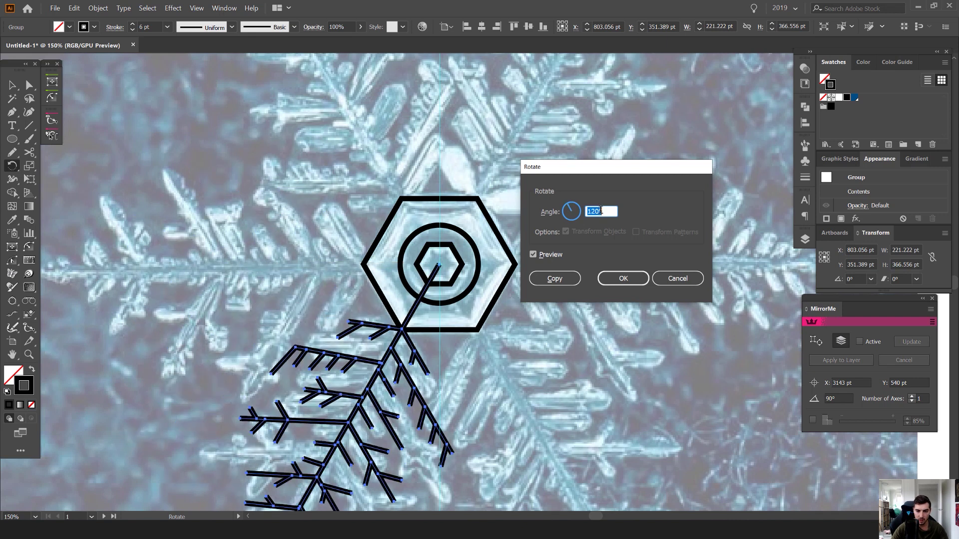
key(shift+Up)
key(shift+Up)
key(shift+Up)
key(shift+Up)
key(shift+Up)
key(shift+Up)
key(shift+Up)
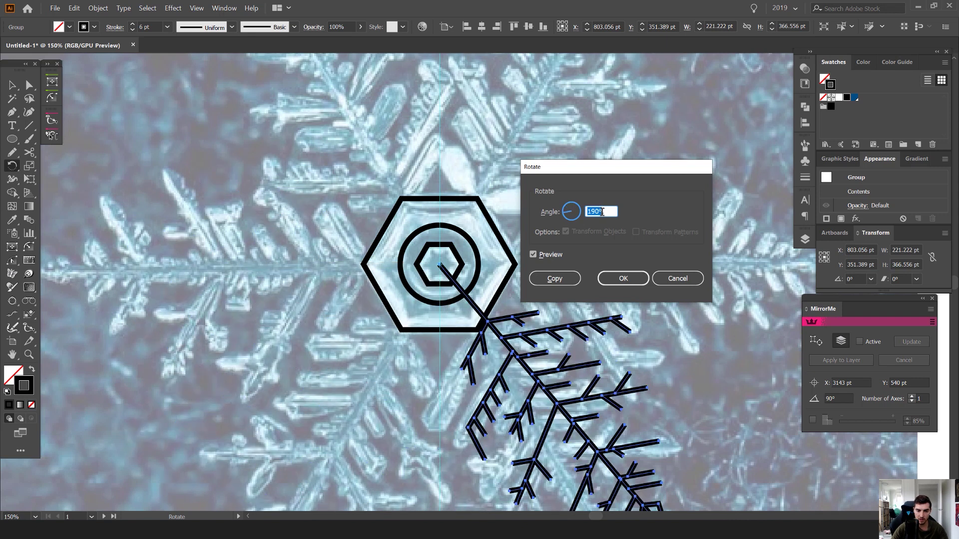
key(shift+Up)
key(shift+Up)
key(shift+Up)
key(shift+Up)
key(shift+Up)
key(shift+Down)
key(shift+Down)
key(shift+Down)
key(shift+Down)
key(shift+Down)
key(shift+Down)
key(shift+Down)
key(shift+Down)
key(shift+Down)
key(shift+Down)
key(shift+Down)
key(shift+Down)
key(shift+Down)
key(shift+Down)
key(shift+Down)
key(shift+Down)
key(shift+Down)
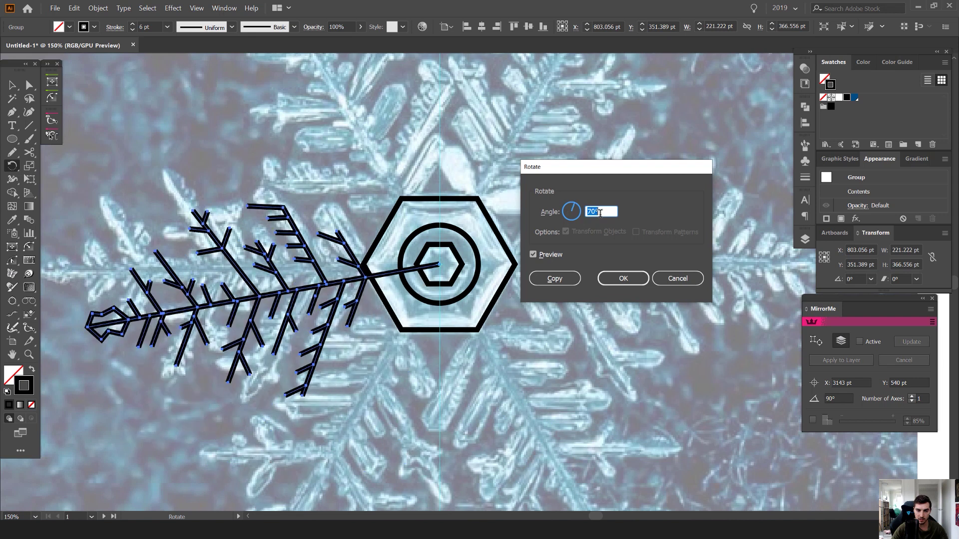
key(shift+Down)
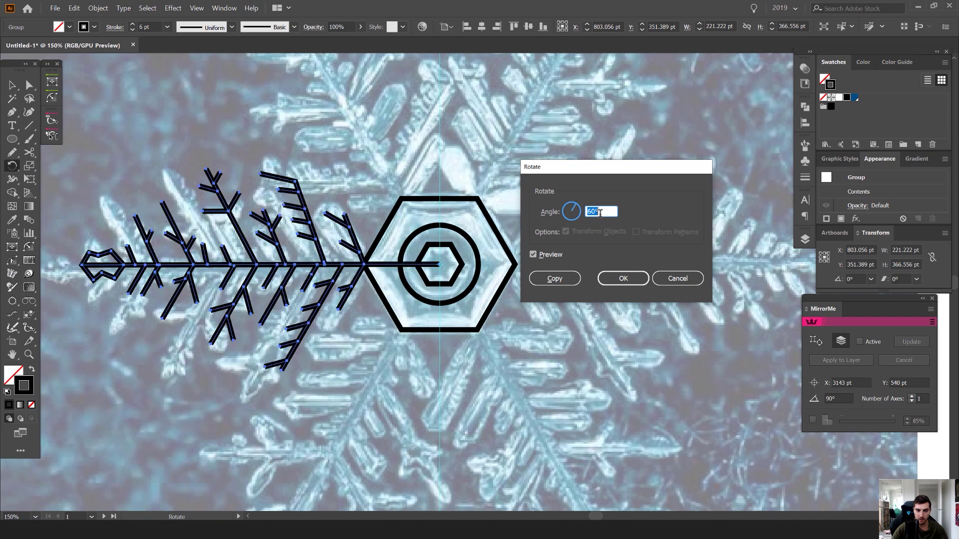
click(555, 279)
scroll(553, 276, down, 1)
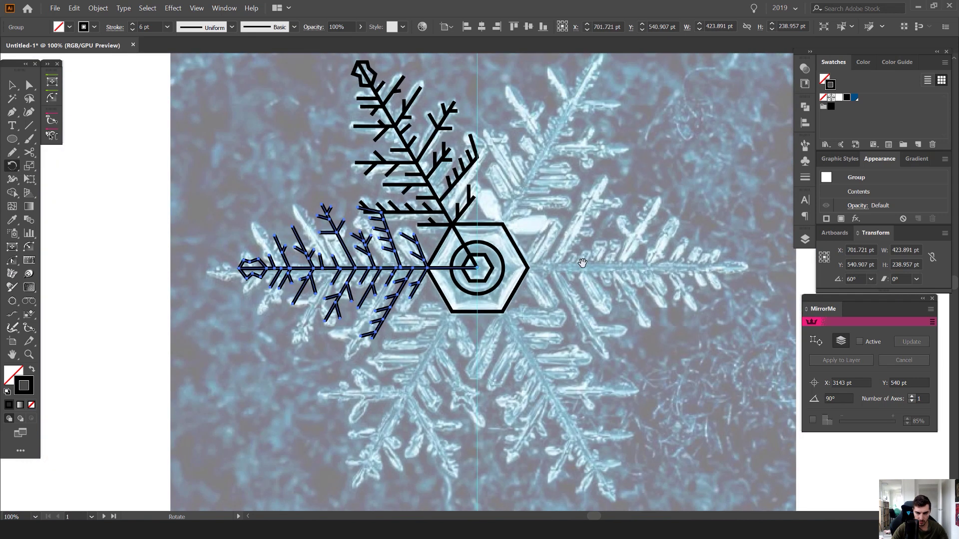
drag(678, 250, 627, 233)
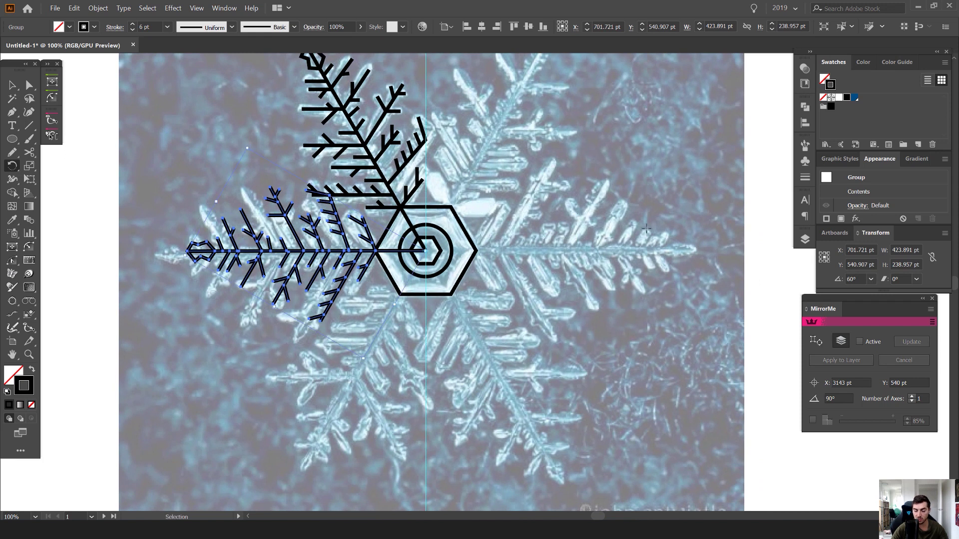
Repeat the 60° rotated copy four more times to complete a six-armed snowflake
key(ctrl+d)
key(ctrl+d)
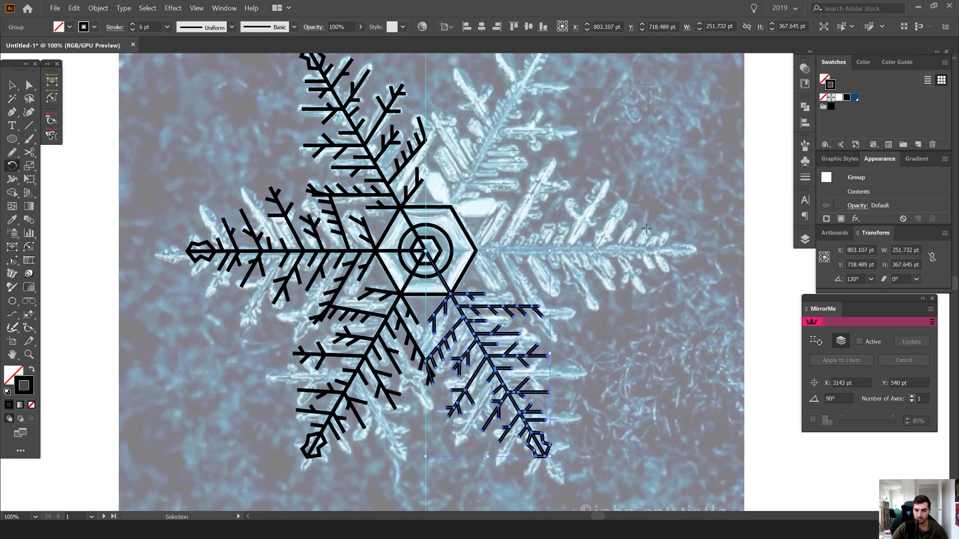
key(ctrl+d)
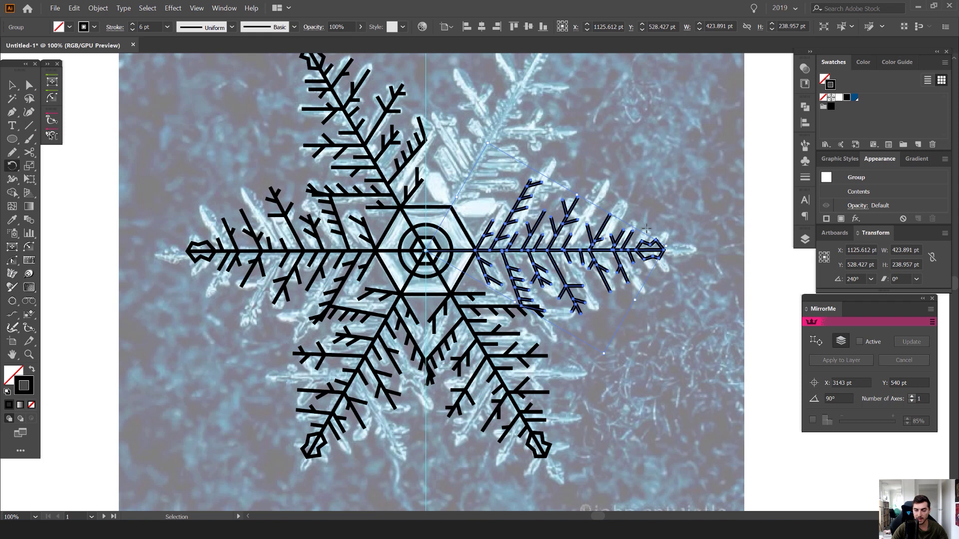
key(ctrl+d)
drag(644, 228, 641, 277)
key(v)
click(688, 154)
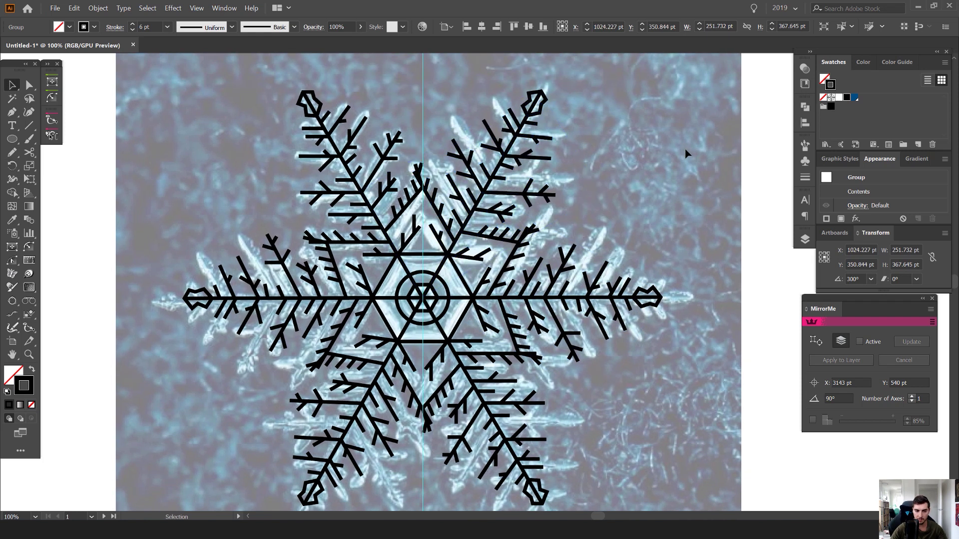
scroll(682, 163, down, 3)
drag(694, 172, 608, 179)
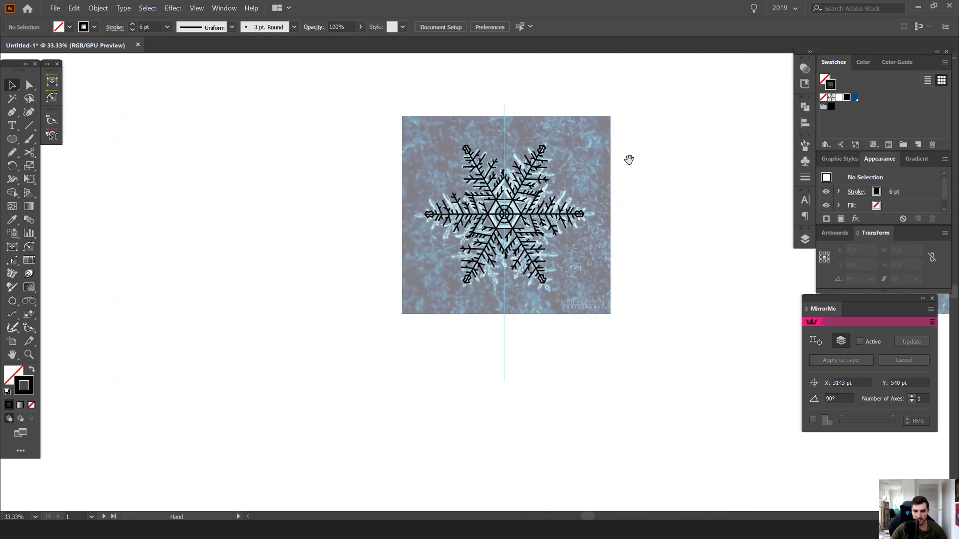
key(ctrl+plus)
key(ctrl+plus)
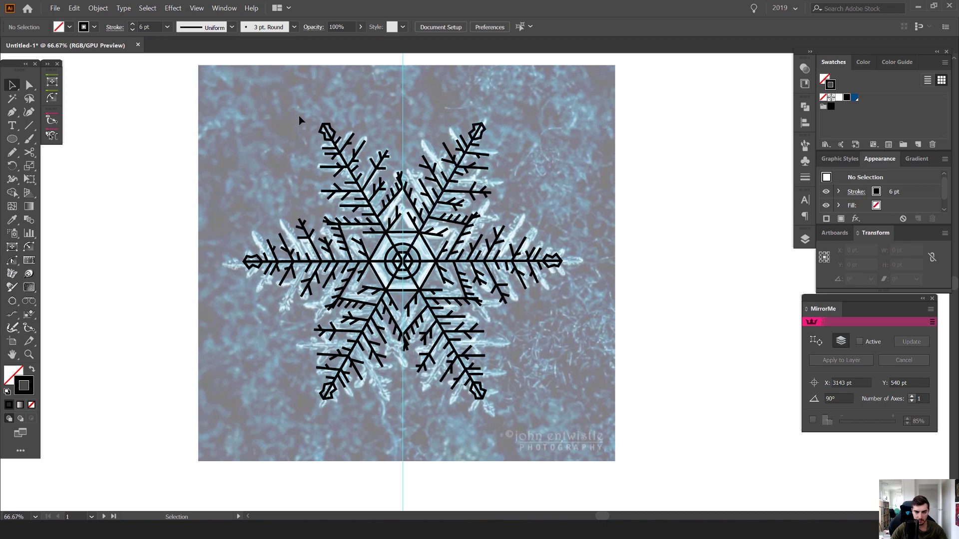
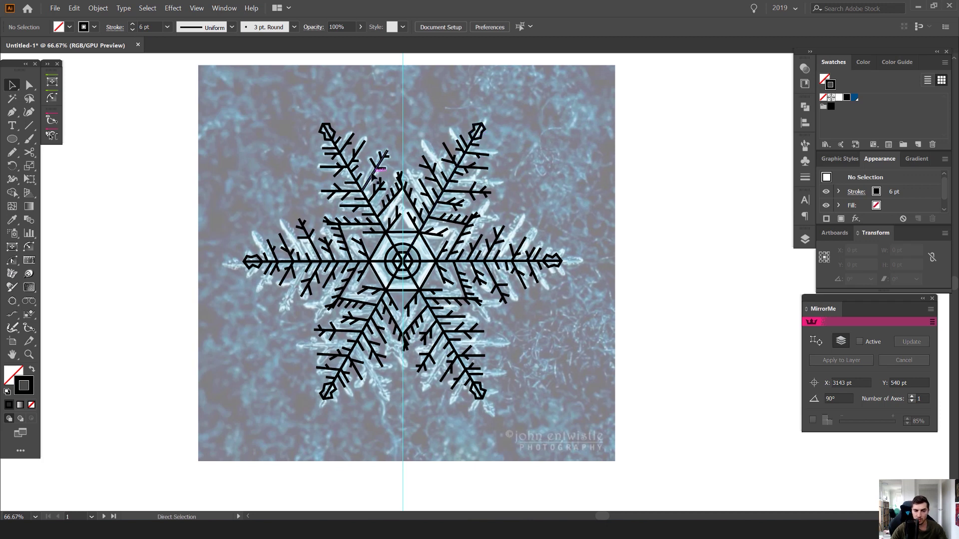
Undo all the rotated copies of the arm, back to the single original arm
key(ctrl+z)
key(ctrl+z)
key(ctrl+z)
key(ctrl+z)
key(ctrl+z)
key(ctrl+z)
key(ctrl+plus)
key(ctrl+plus)
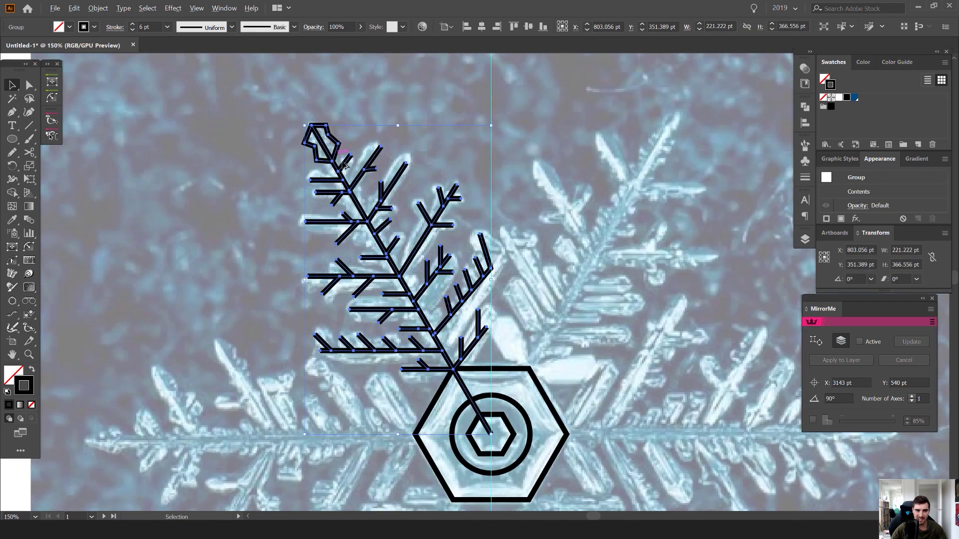
Duplicate the arm together with the central hexagons and circle onto the empty canvas left of the photo
scroll(343, 165, down, 5)
drag(396, 162, 212, 197)
click(242, 164)
key(ctrl+z)
key(ctrl+z)
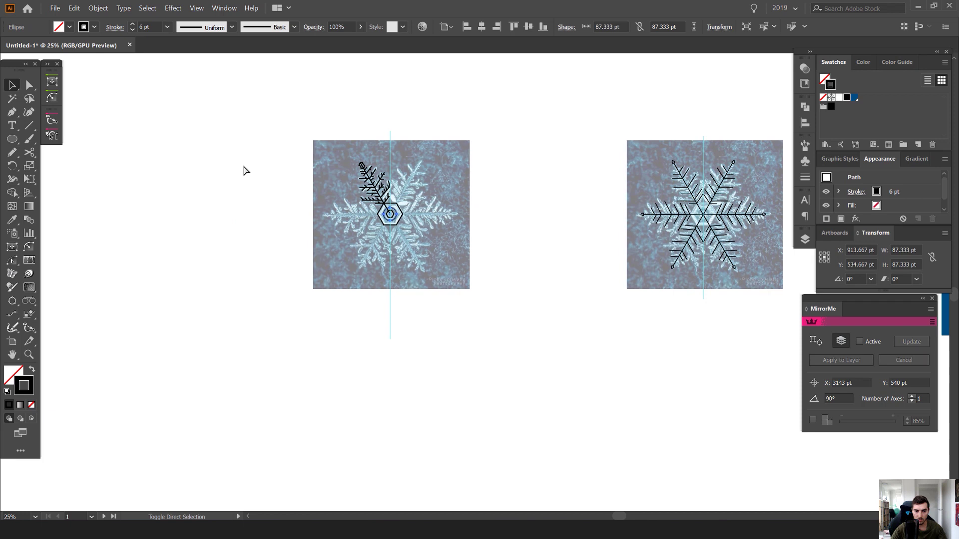
key(ctrl+shift+z)
key(ctrl+shift+z)
key(ctrl+z)
key(ctrl+z)
key(ctrl+z)
key(ctrl+shift+z)
key(ctrl+shift+z)
key(ctrl+shift+z)
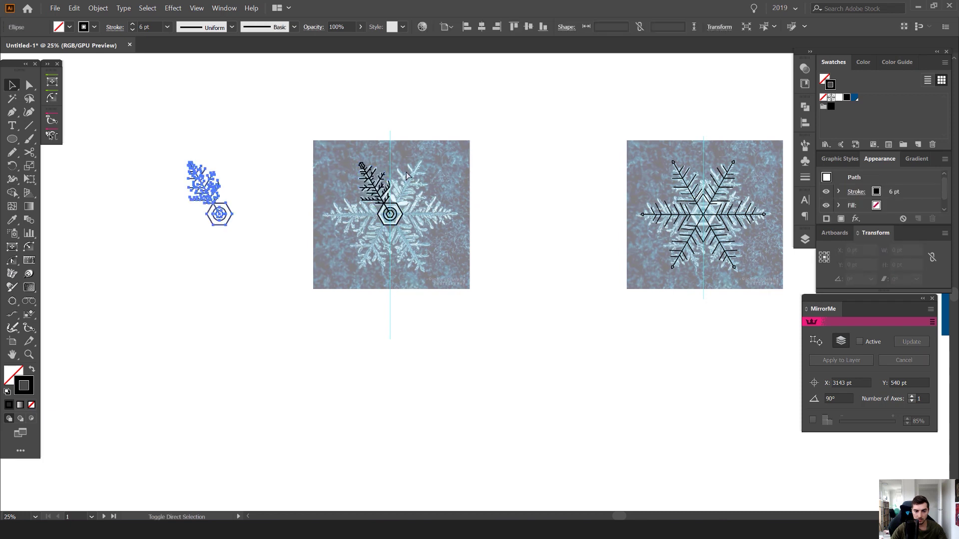
click(195, 217)
scroll(213, 183, up, 2)
drag(270, 149, 161, 260)
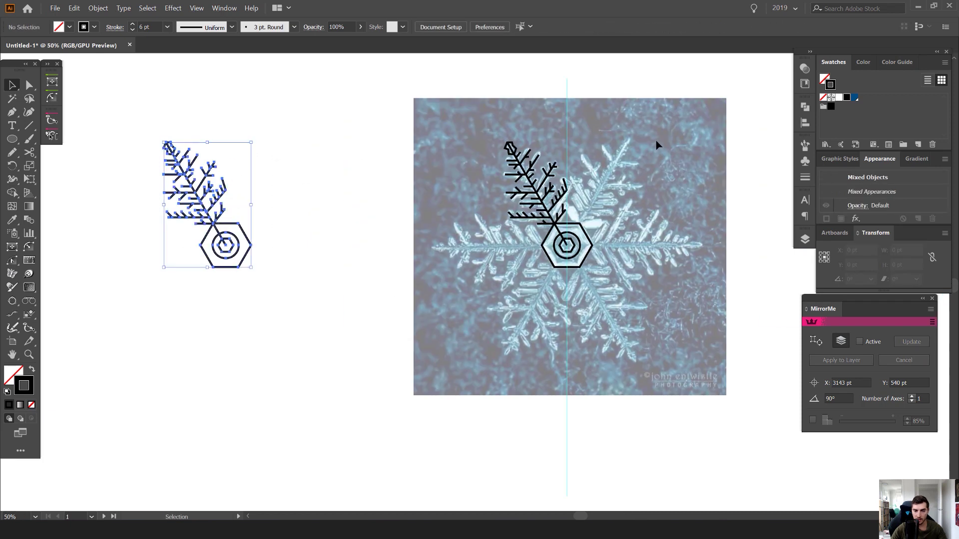
click(657, 140)
Draw a short Pen line from the stem inside the arm's tip outline up to the outline's upper-right corner
scroll(636, 172, up, 8)
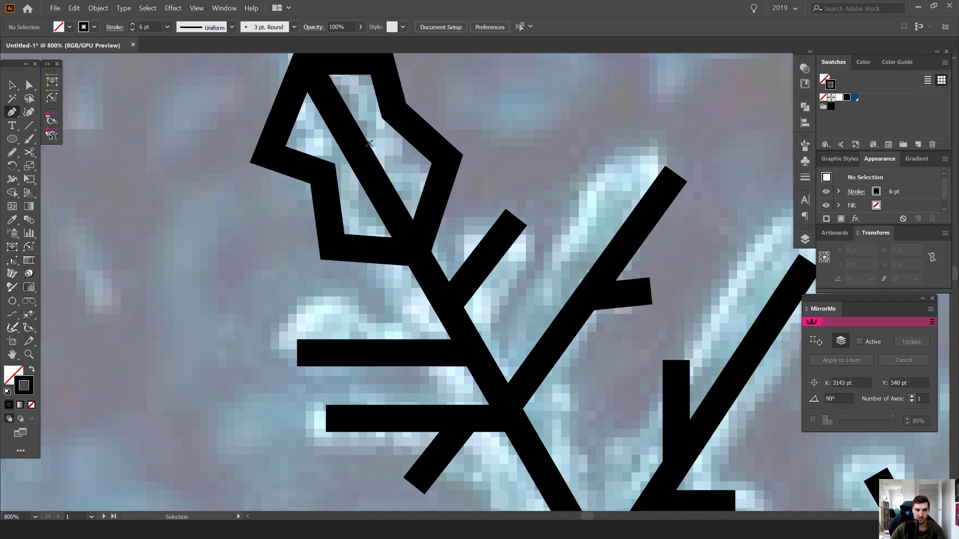
drag(357, 113, 398, 168)
key(v)
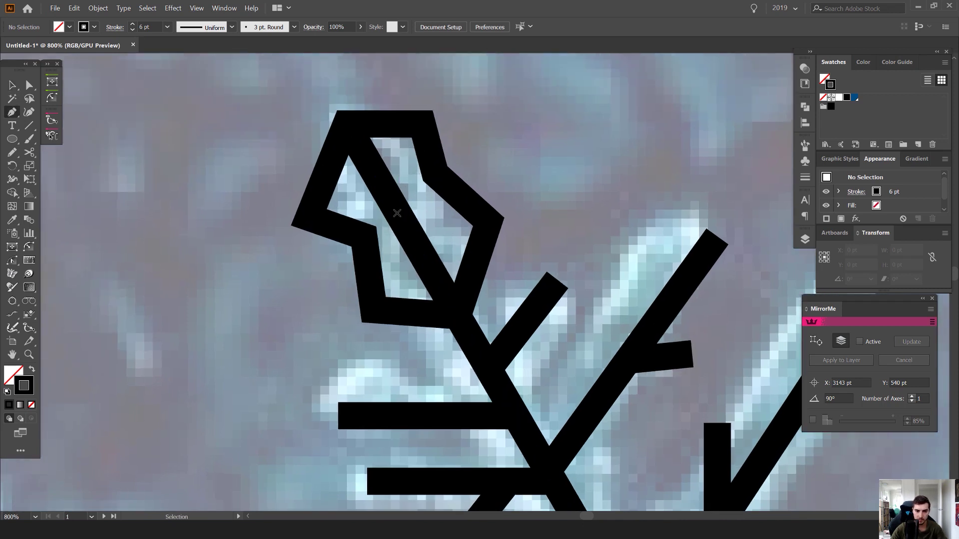
click(398, 214)
click(422, 124)
key(ctrl+shift+a)
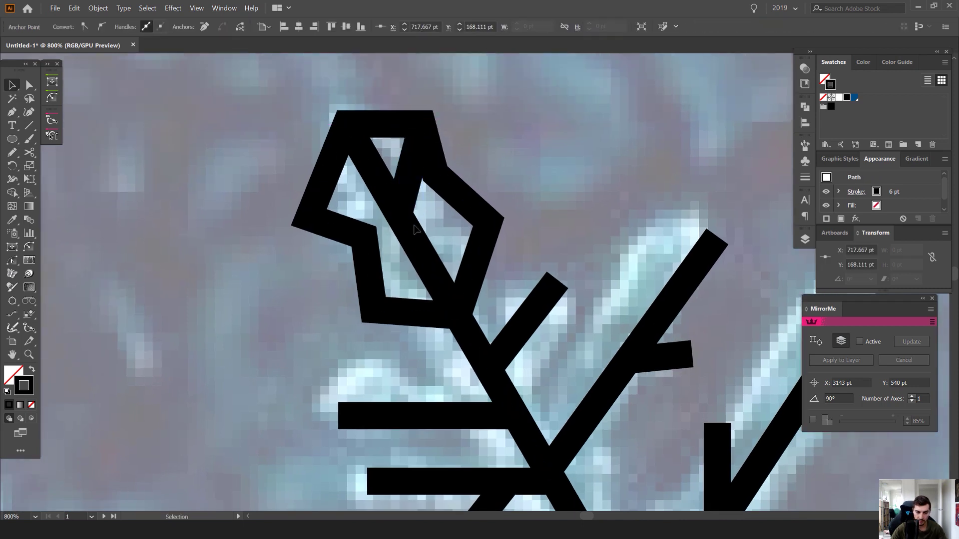
key(ctrl+shift+a)
key(p)
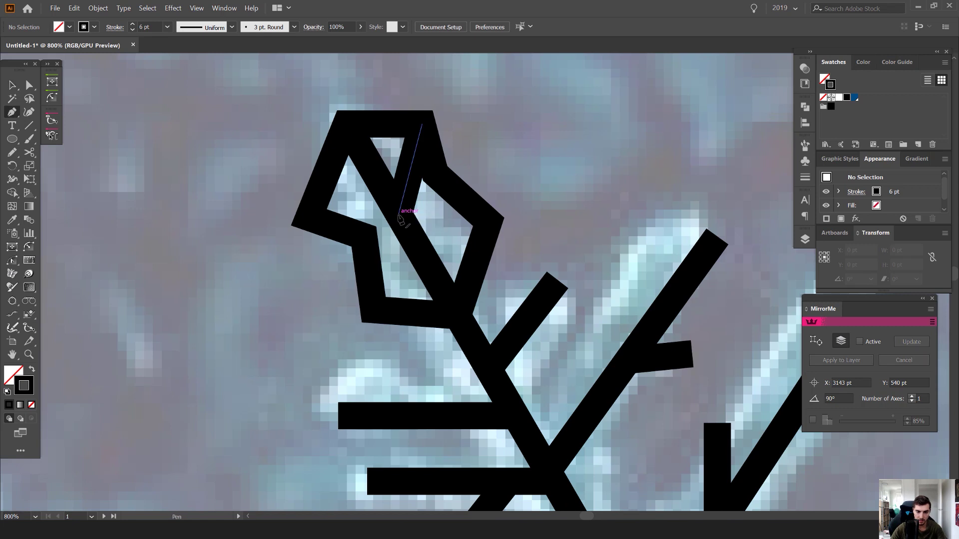
Continue the Pen path from the stem junction to the left corner of the arm's tip outline, and deselect it
click(398, 214)
click(308, 218)
key(v)
key(ctrl+shift+a)
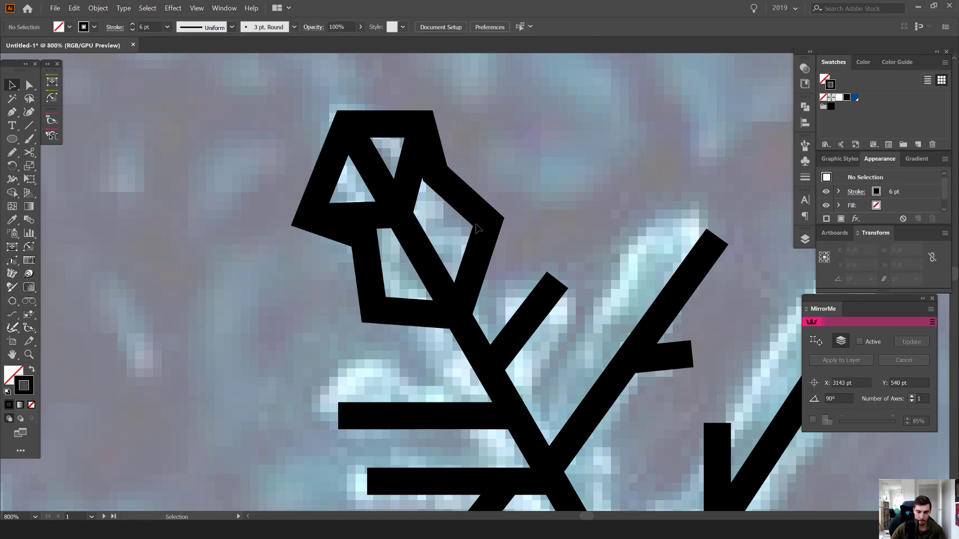
Try to pull the lower corners of the arm's tip outline inward toward the stem
drag(373, 310, 386, 281)
drag(453, 312, 414, 241)
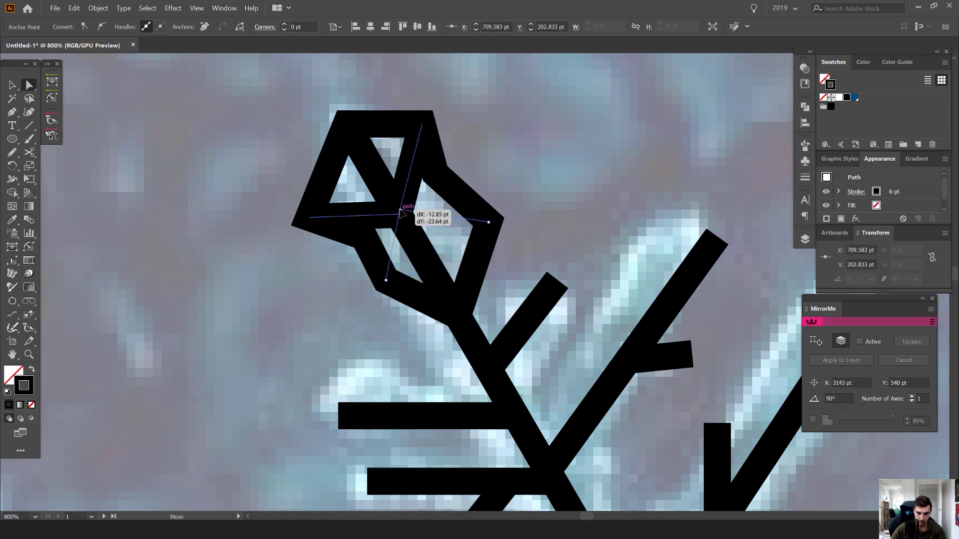
drag(400, 210, 398, 211)
click(565, 209)
key(ctrl+z)
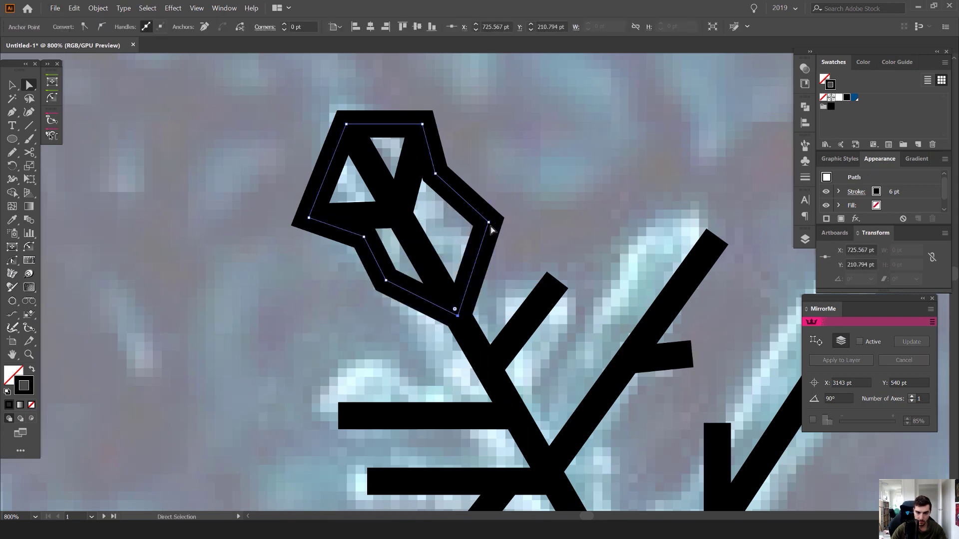
Delete the tip outline's lower anchor points and join the open ends into a closed four-sided shape
drag(489, 225, 389, 280)
key(Delete)
drag(436, 173, 400, 145)
key(Delete)
click(363, 236)
key(Delete)
click(435, 149)
key(ctrl+j)
drag(299, 207, 318, 234)
key(ctrl+j)
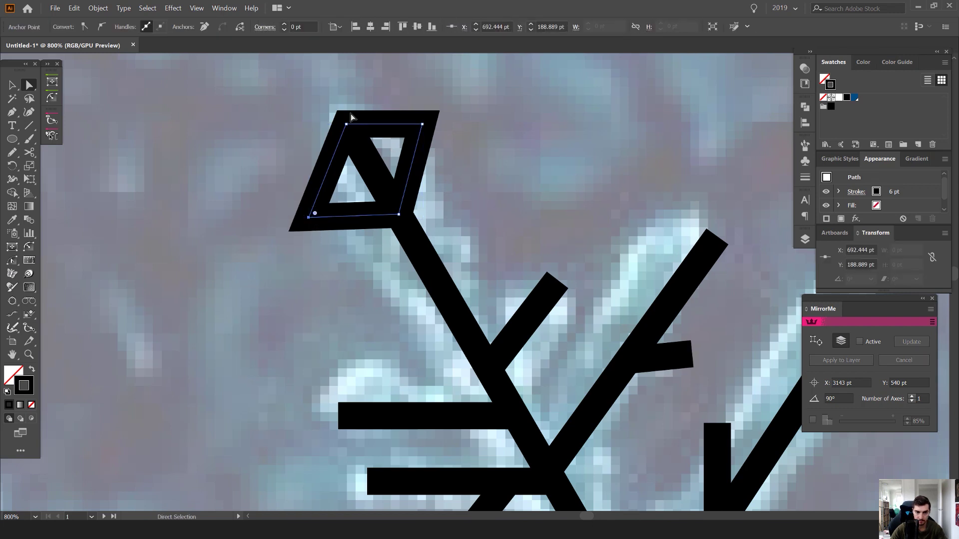
Pull the tip shape's top and left corners into a diamond and shorten the stem to end at its lower corner
scroll(430, 124, down, 3)
click(405, 108)
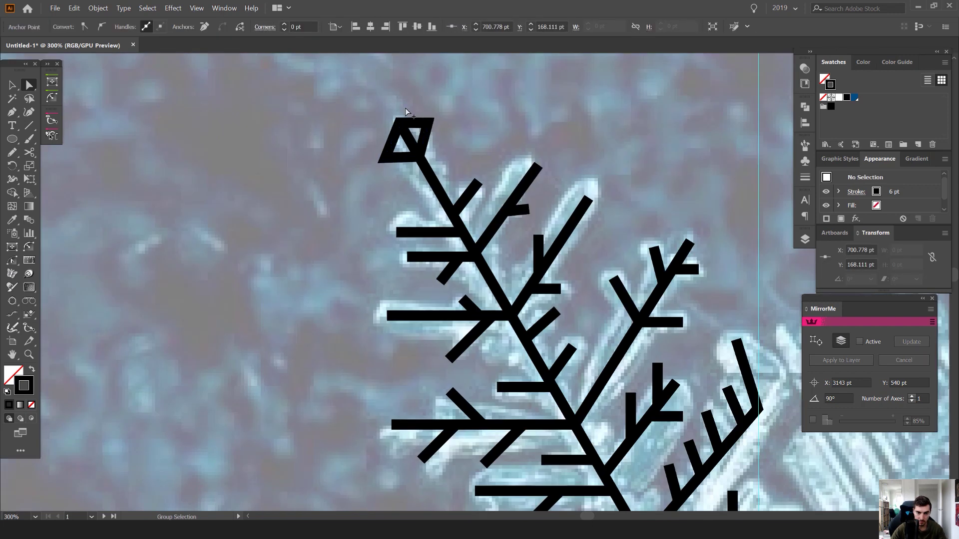
drag(399, 124, 387, 106)
scroll(411, 123, up, 2)
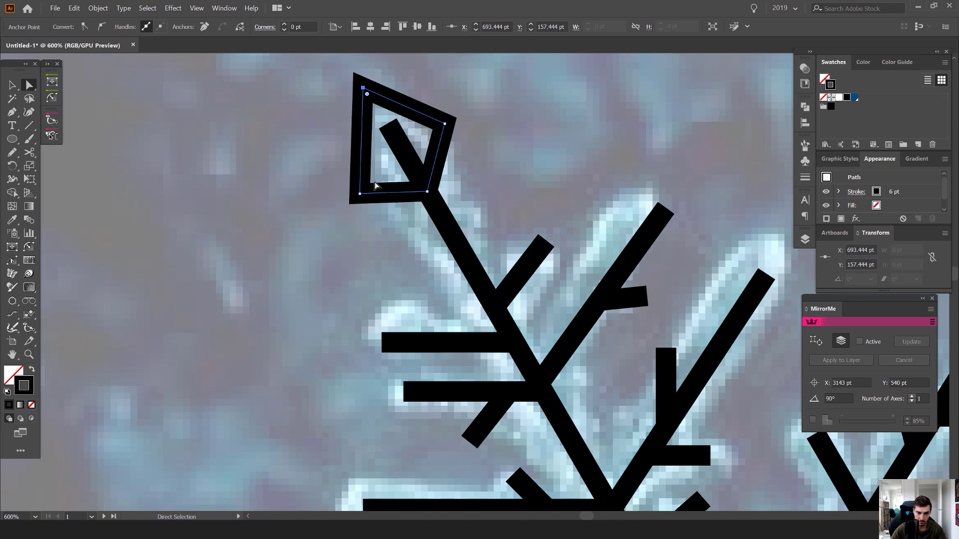
drag(360, 195, 366, 173)
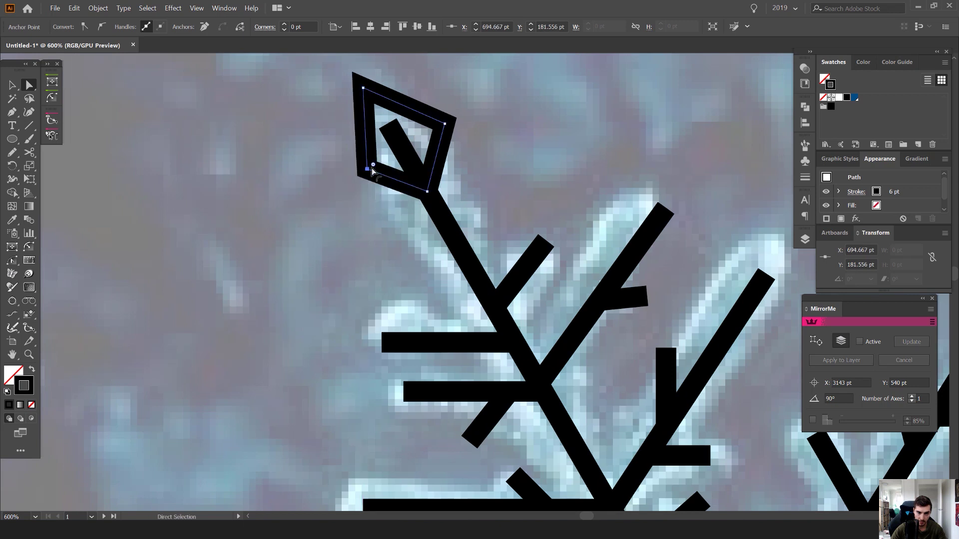
click(411, 130)
drag(388, 124, 427, 191)
click(399, 152)
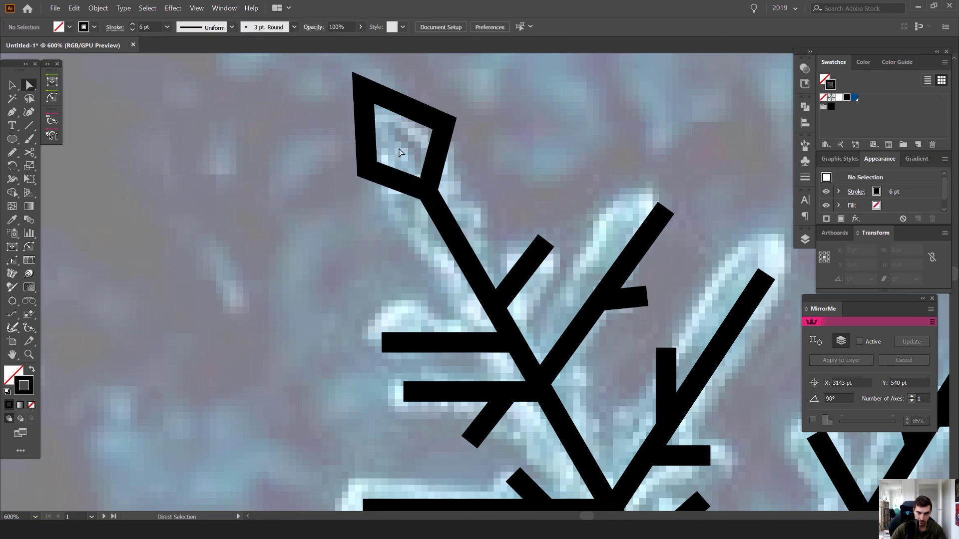
Reposition the diamond's left and top corners to even out its sides around the arm's axis
scroll(365, 177, down, 10)
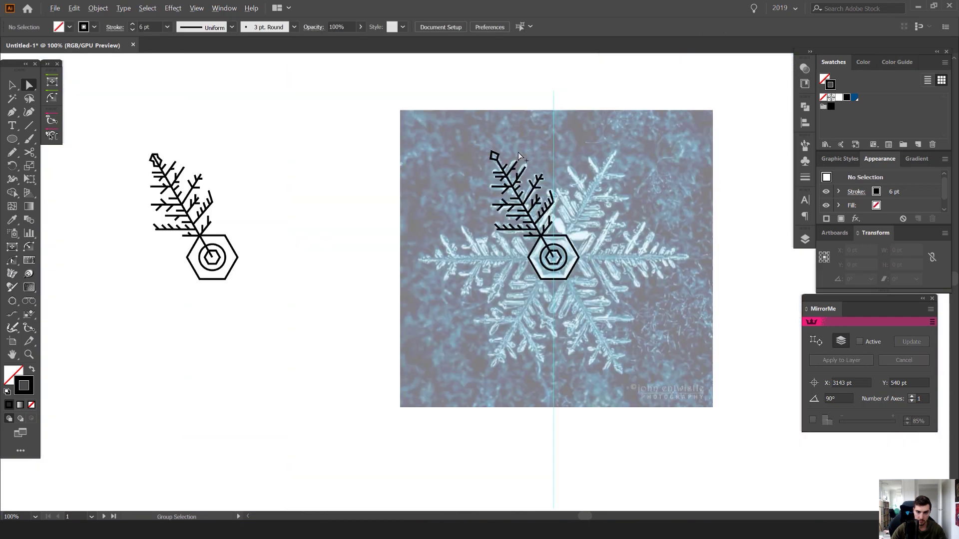
scroll(519, 143, up, 12)
click(414, 169)
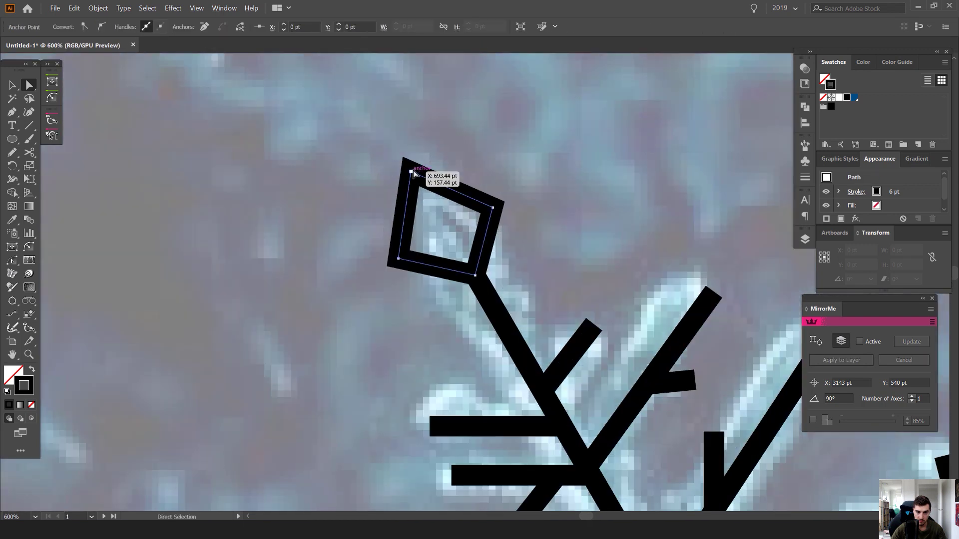
click(544, 226)
Draw a Pen line across the tip diamond from its left corner to its right corner
key(p)
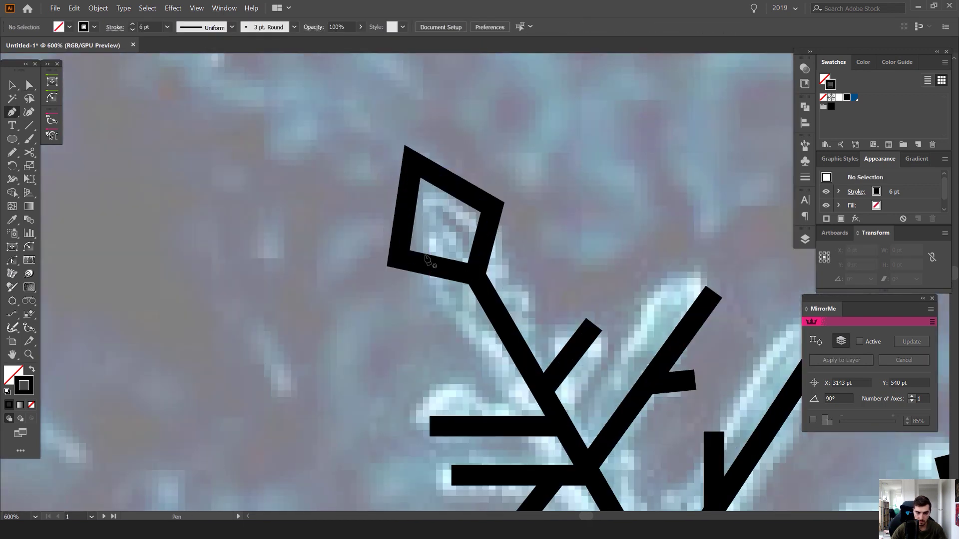
click(398, 258)
click(492, 208)
key(v)
scroll(533, 176, down, 7)
click(555, 159)
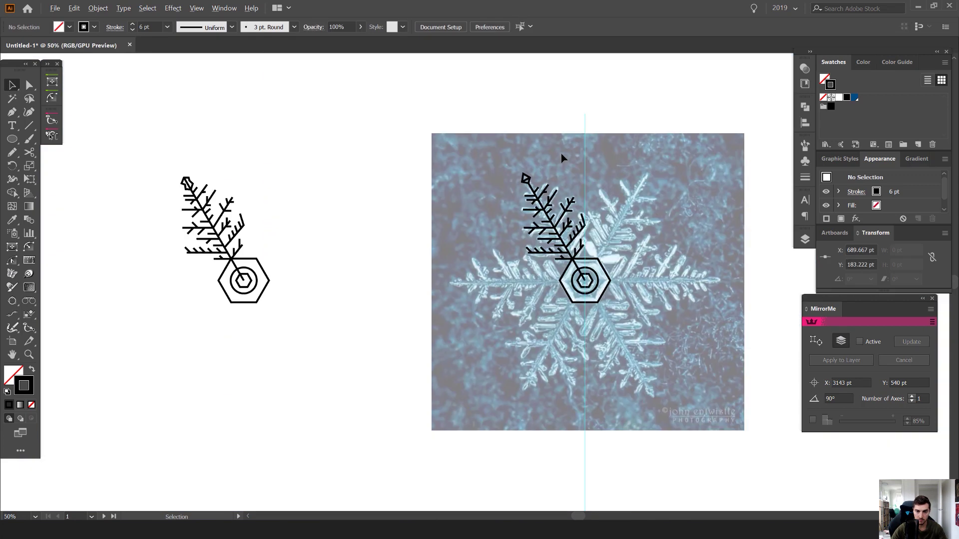
Select the entire arm and create a copy rotated 60° about the centre of the hexagons
scroll(575, 148, up, 3)
scroll(482, 138, down, 2)
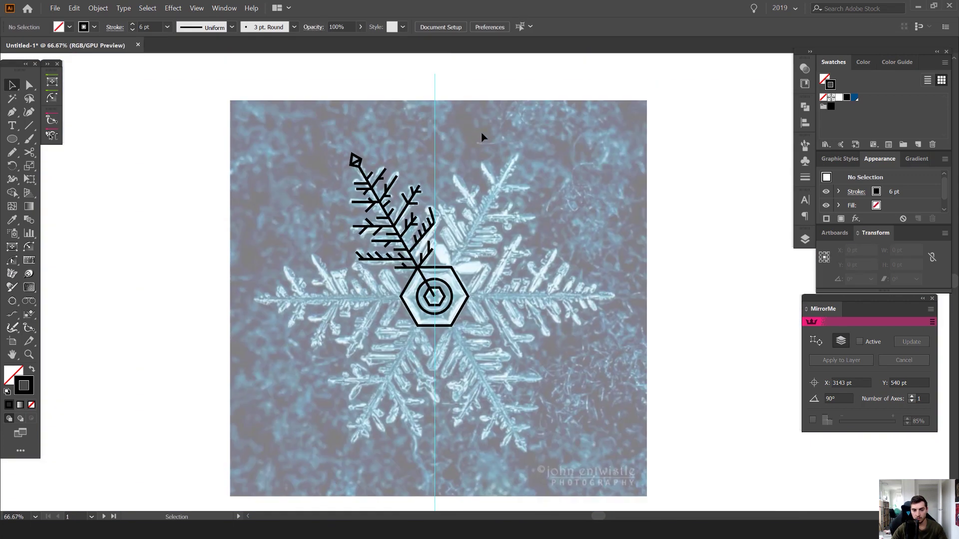
drag(482, 138, 346, 257)
scroll(417, 285, up, 2)
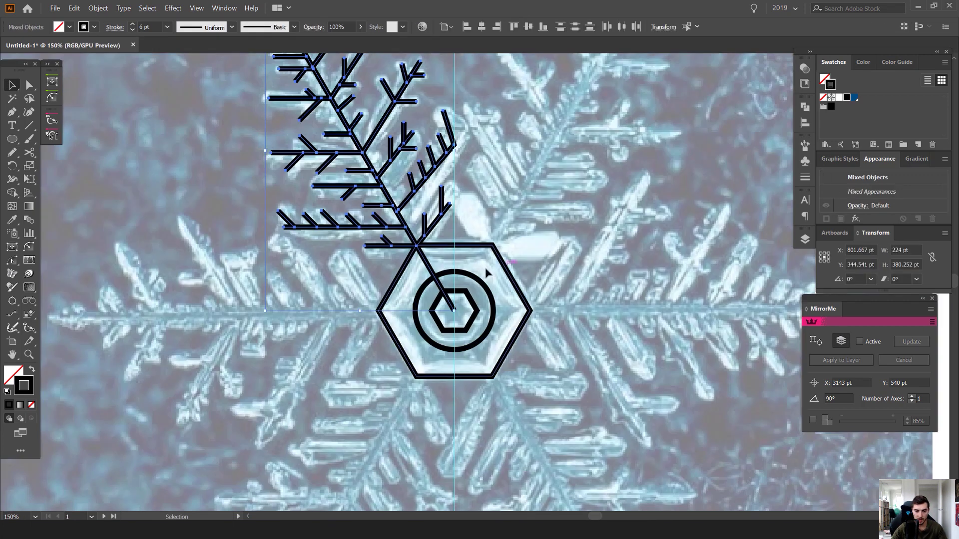
alt+click(453, 310)
scroll(603, 211, up, 7)
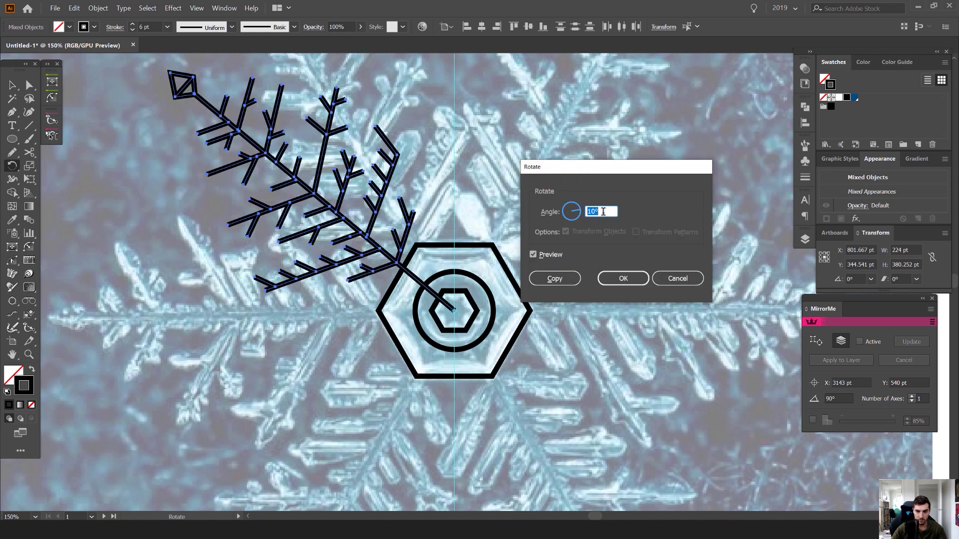
scroll(604, 211, down, 2)
key(shift+Up)
key(shift+Up)
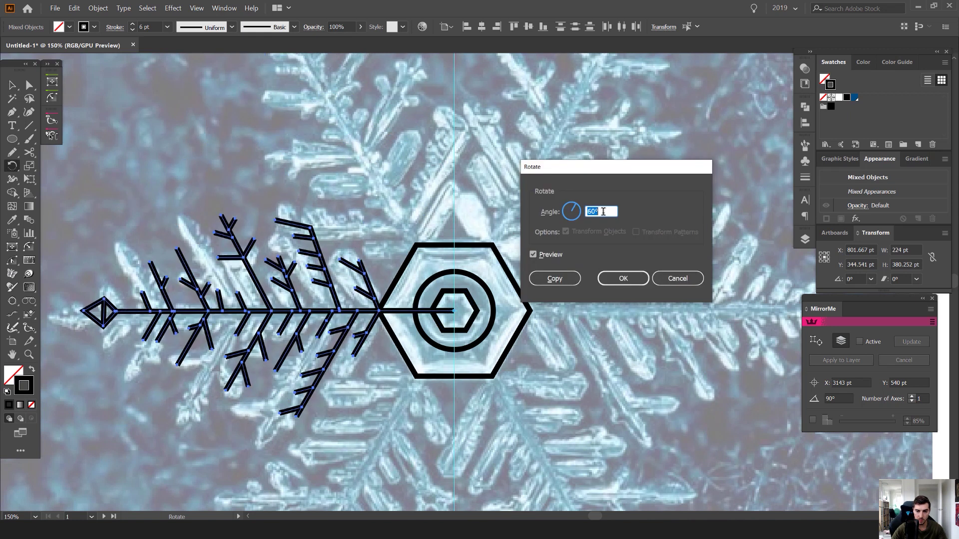
key(shift+Down)
key(shift+Down)
scroll(600, 210, up, 10)
click(554, 278)
Repeat the 60° rotated copy four times to form a six-armed snowflake, and deselect it
key(ctrl+minus)
key(ctrl+d)
key(ctrl+d)
key(ctrl+d)
key(ctrl+d)
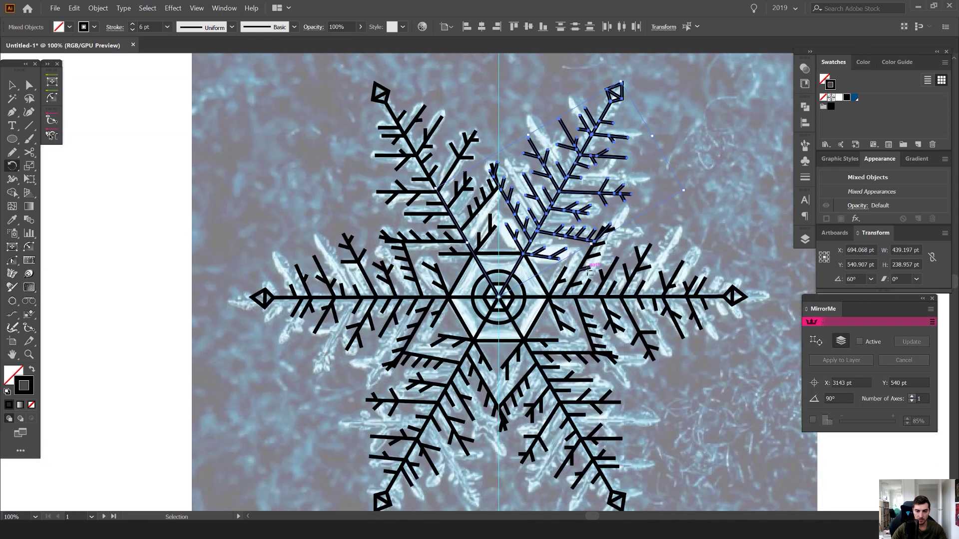
scroll(582, 258, down, 2)
key(v)
click(706, 182)
Examine the complete snowflake and its centre against the photo
drag(716, 187, 600, 176)
scroll(601, 180, down, 1)
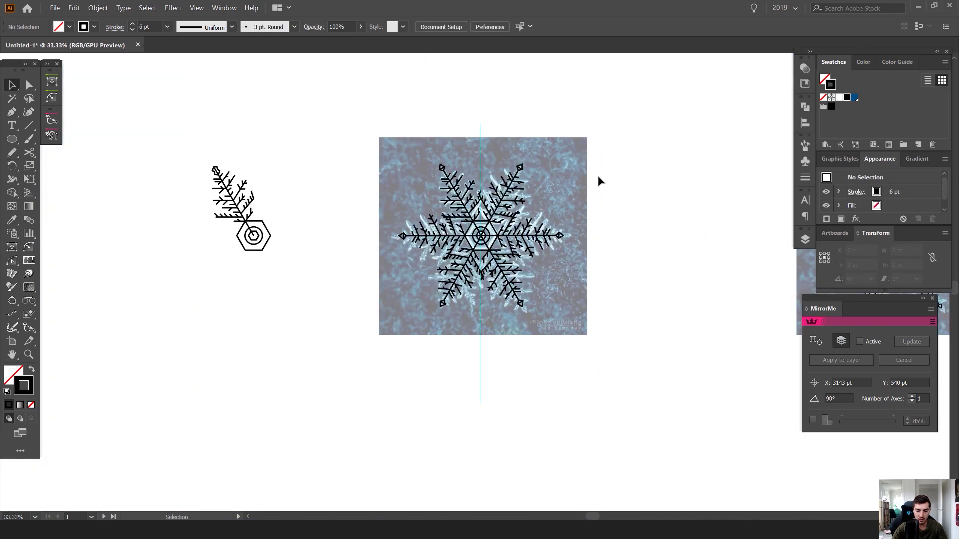
scroll(446, 209, up, 1)
scroll(446, 209, up, 1)
drag(558, 206, 379, 209)
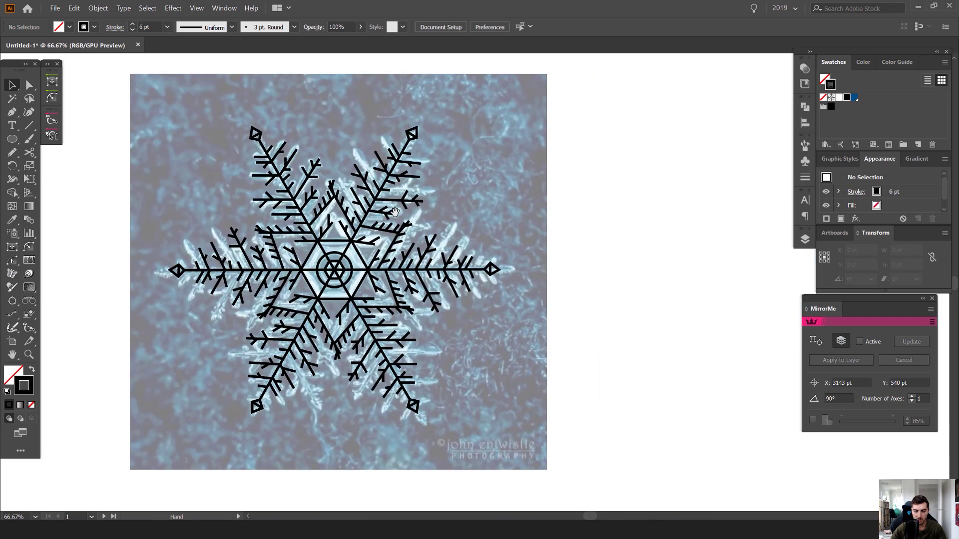
scroll(379, 210, down, 2)
scroll(311, 247, up, 1)
scroll(355, 240, up, 2)
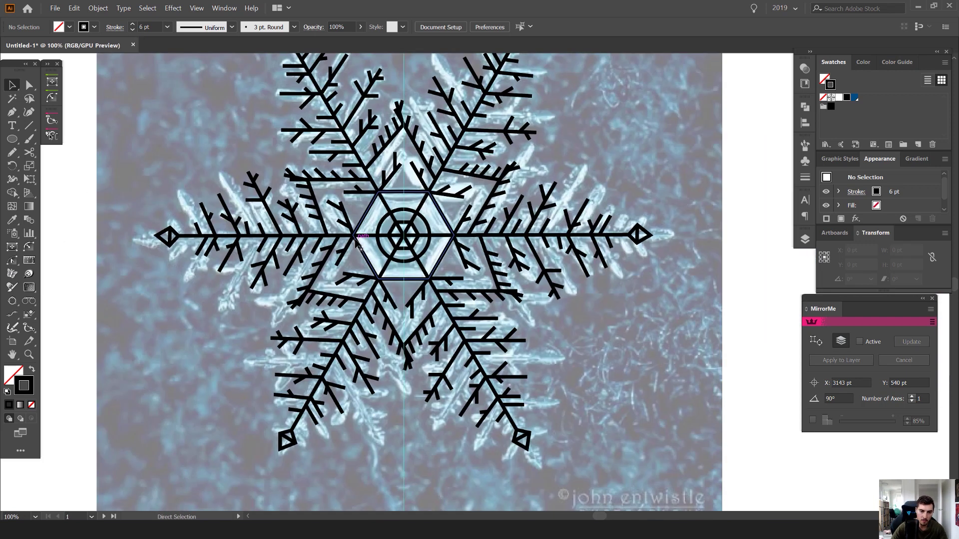
Duplicate the large hexagon scaled inward from its centre to about 142 × 123 pt
scroll(435, 195, up, 4)
scroll(361, 215, up, 1)
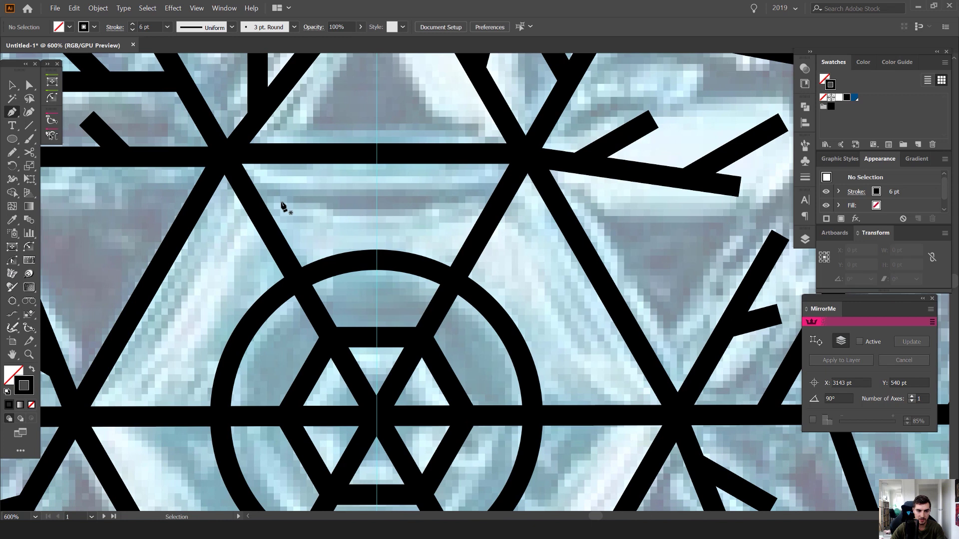
scroll(282, 207, down, 2)
key(v)
click(340, 182)
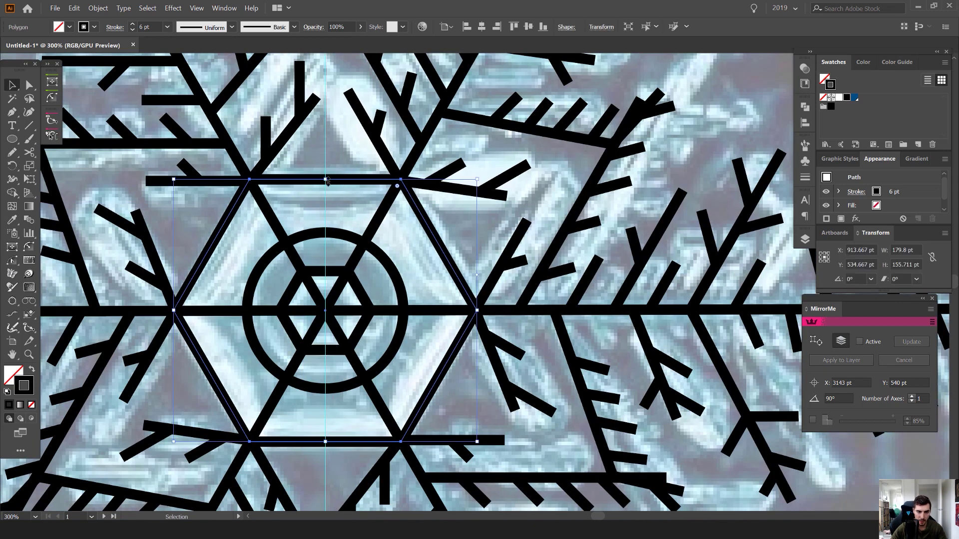
mouse_move(328, 182)
mouse_down()
mouse_move(323, 198)
mouse_move(332, 204)
mouse_move(415, 165)
mouse_move(369, 160)
mouse_move(340, 183)
mouse_up()
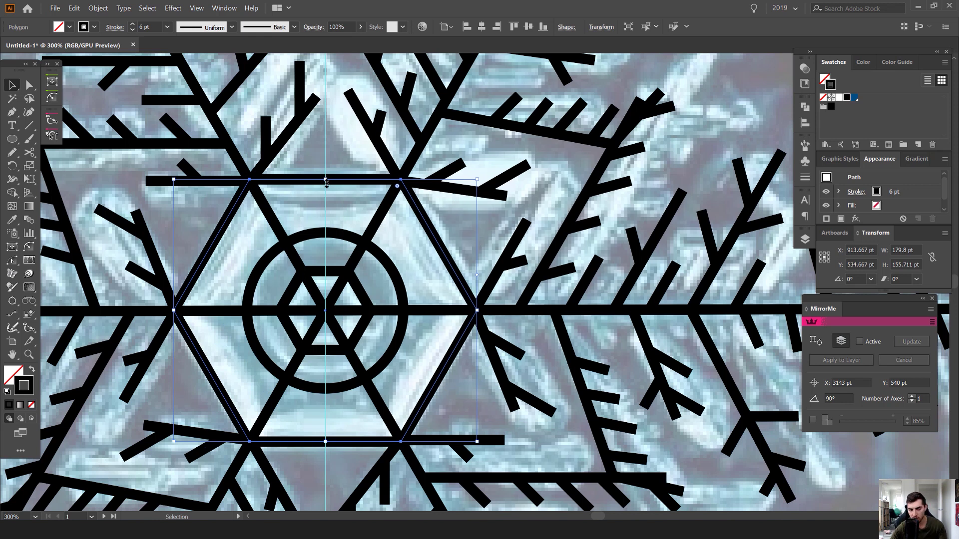
drag(325, 181, 328, 206)
click(465, 217)
scroll(460, 210, down, 1)
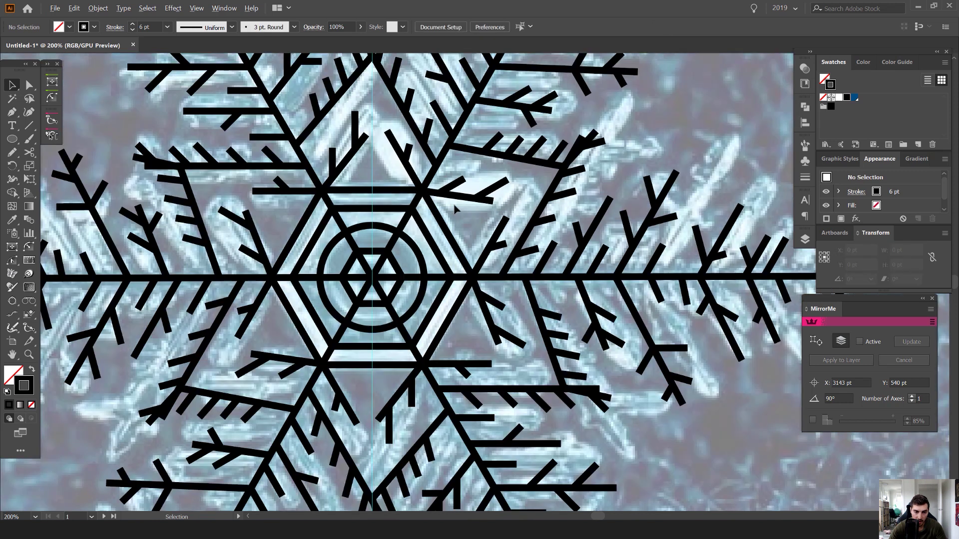
Replace the central circle with a further concentric hexagon copy about 100 × 86 pt in size
scroll(379, 256, down, 4)
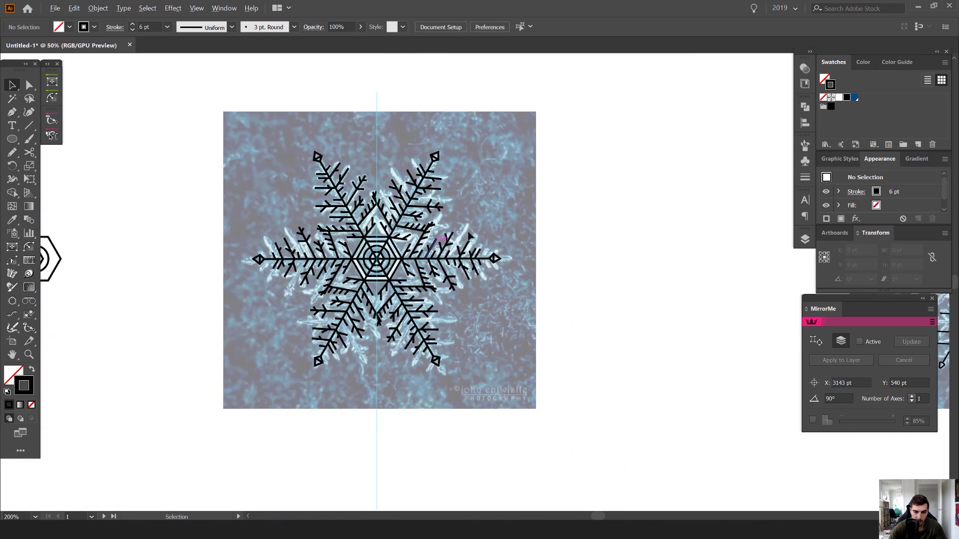
scroll(316, 276, up, 2)
scroll(464, 216, up, 3)
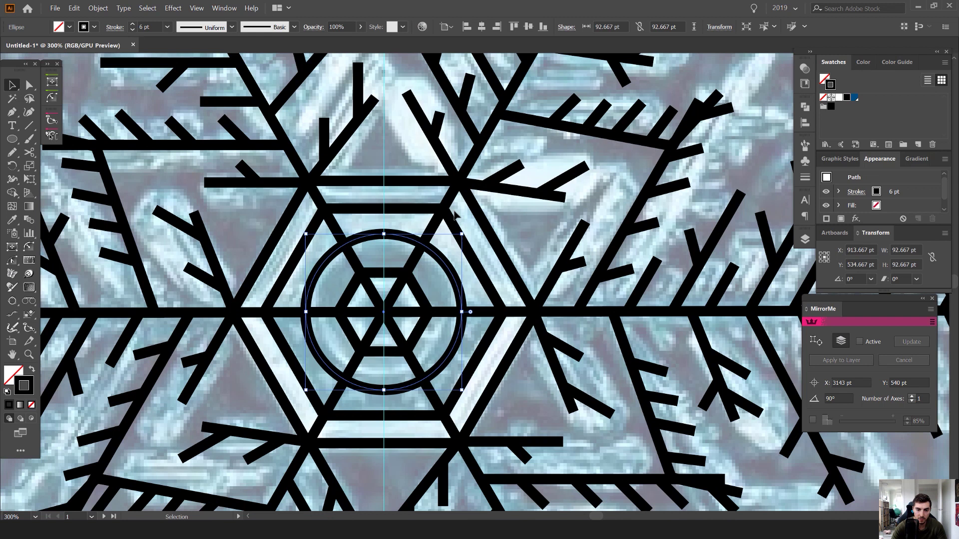
click(407, 208)
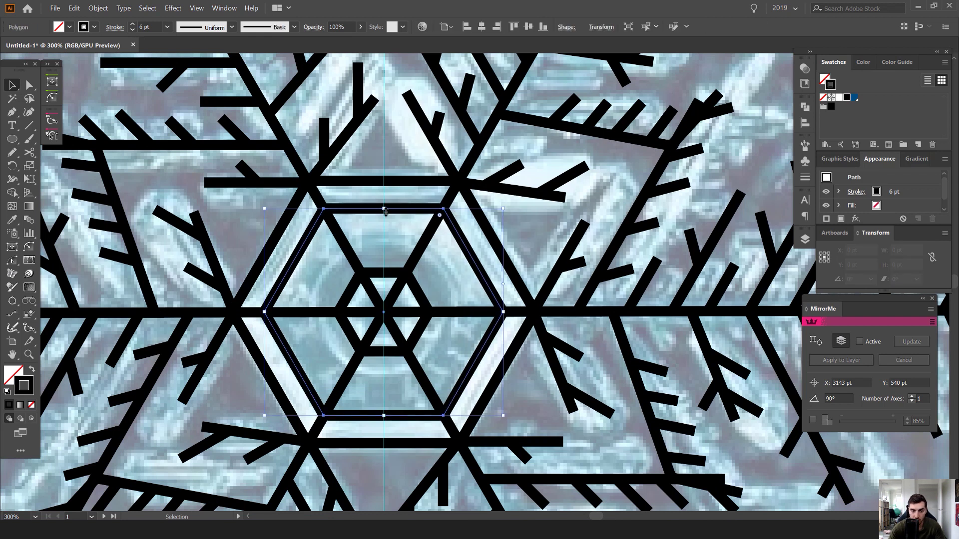
drag(383, 203, 385, 240)
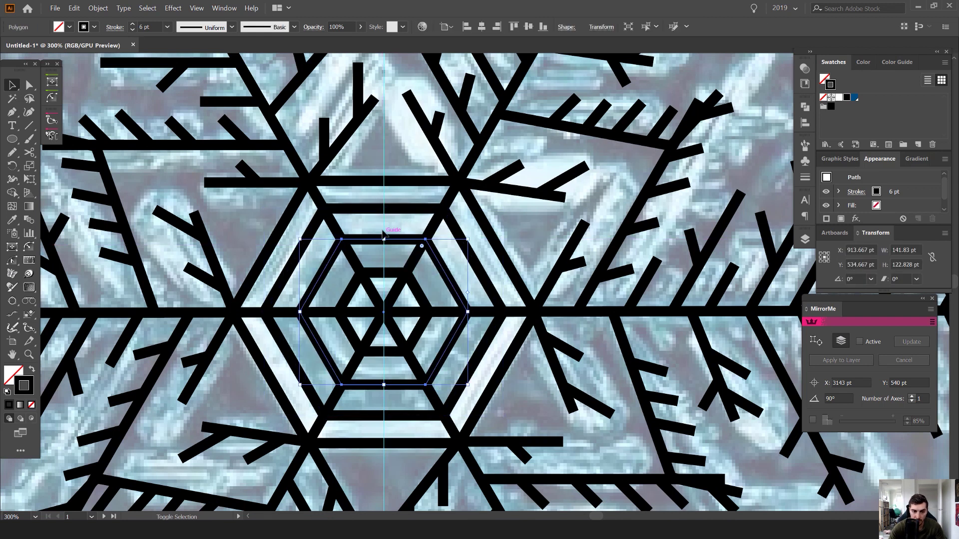
Enlarge the new hexagon from its centre to about 102 × 88 pt for more even ring spacing
scroll(369, 227, up, 4)
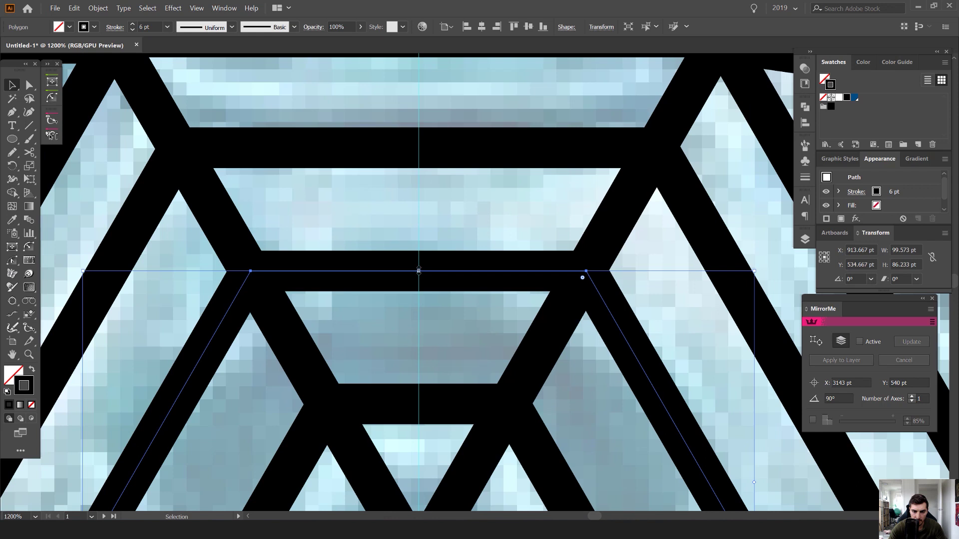
drag(418, 271, 420, 264)
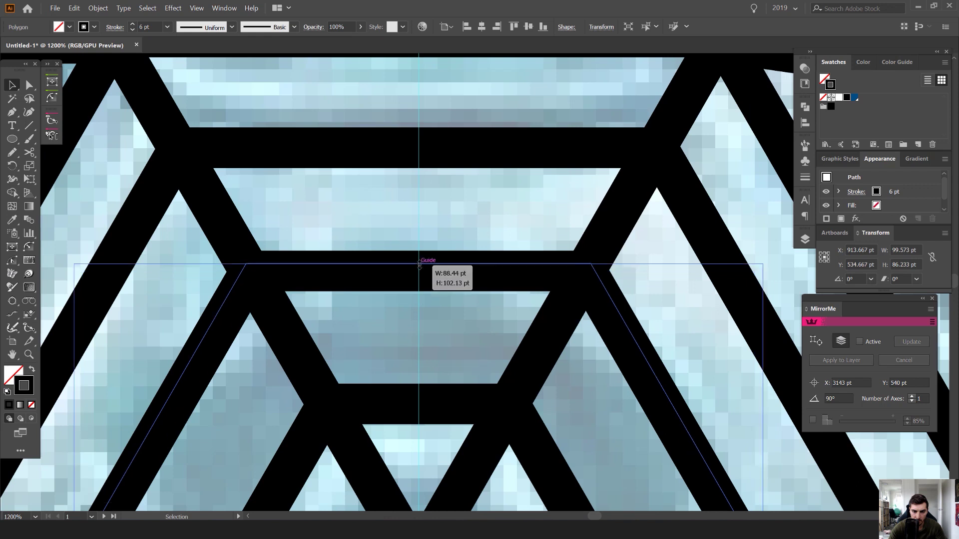
scroll(436, 202, down, 3)
scroll(385, 217, down, 6)
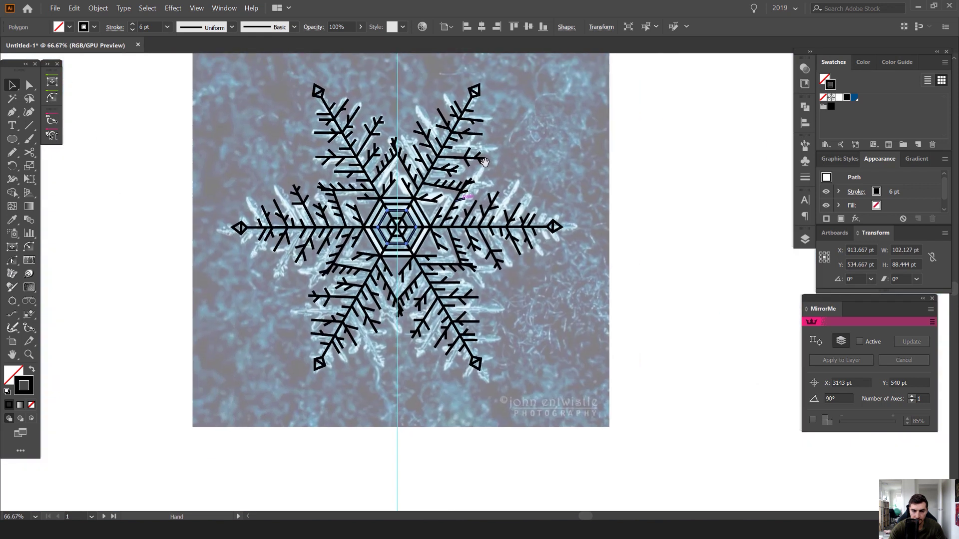
click(547, 137)
Select the whole snowflake and place it on the empty canvas directly below the photo
drag(603, 82, 432, 127)
drag(230, 299, 229, 297)
drag(324, 258, 418, 155)
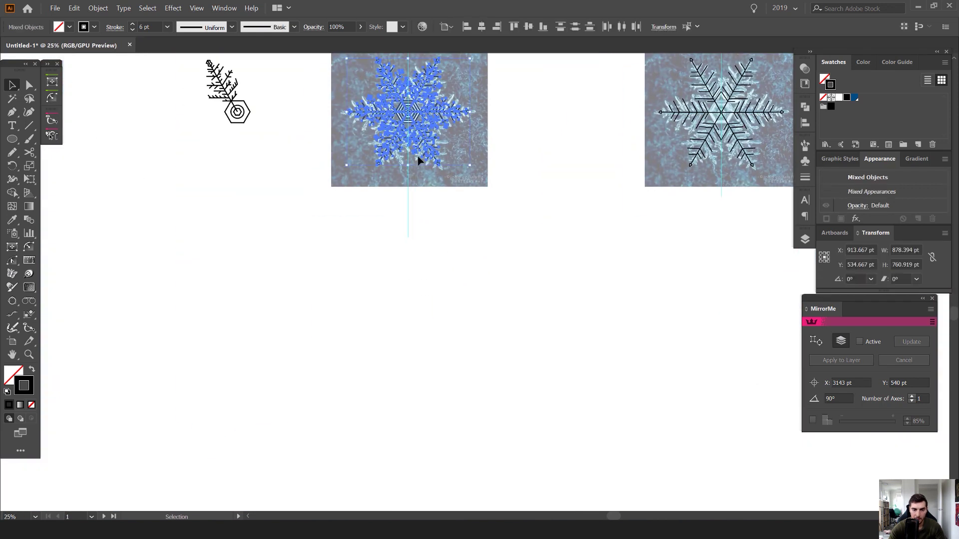
scroll(490, 125, up, 2)
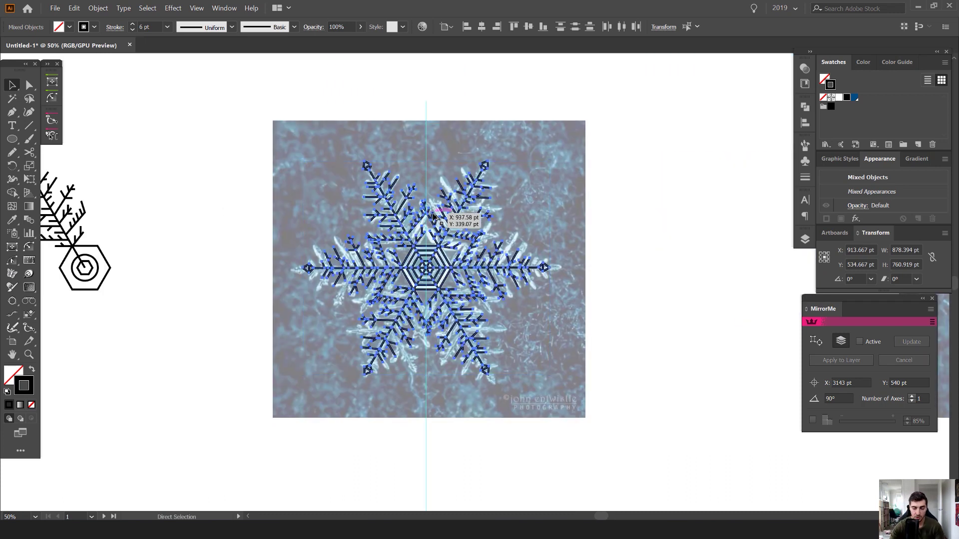
scroll(433, 216, down, 2)
drag(456, 154, 519, 436)
click(610, 403)
drag(610, 402, 565, 220)
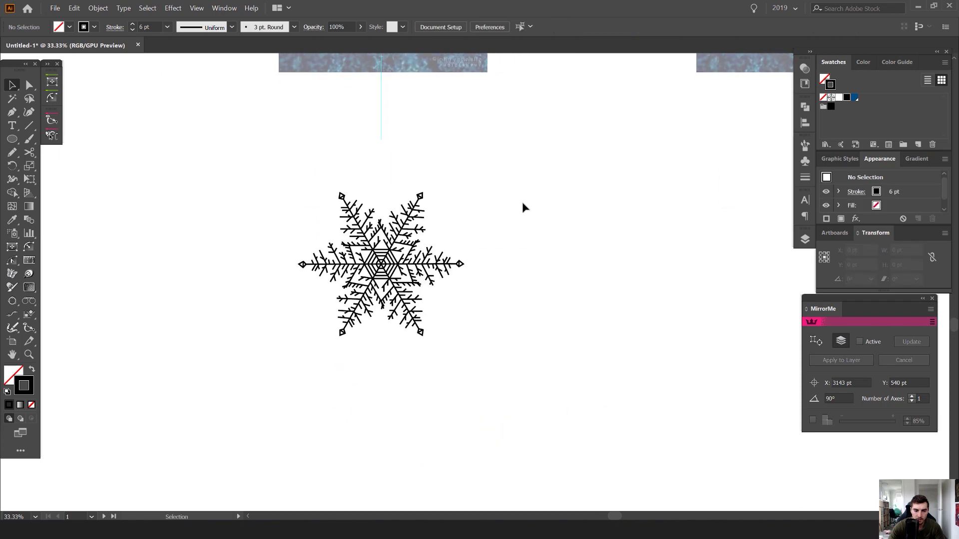
scroll(375, 258, up, 1)
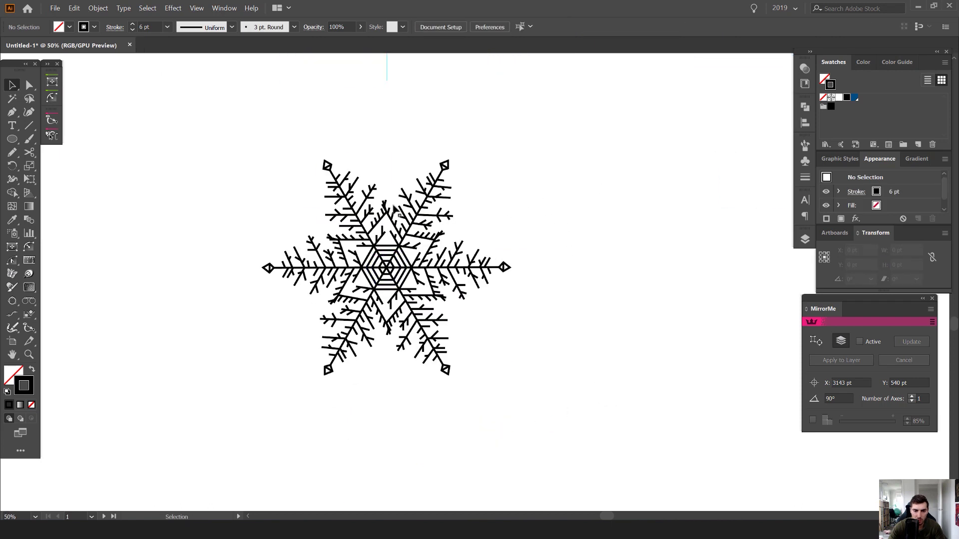
Delete the short overlapping twig at the tip of the snowflake's upper-left inner corner
scroll(392, 218, up, 6)
click(382, 232)
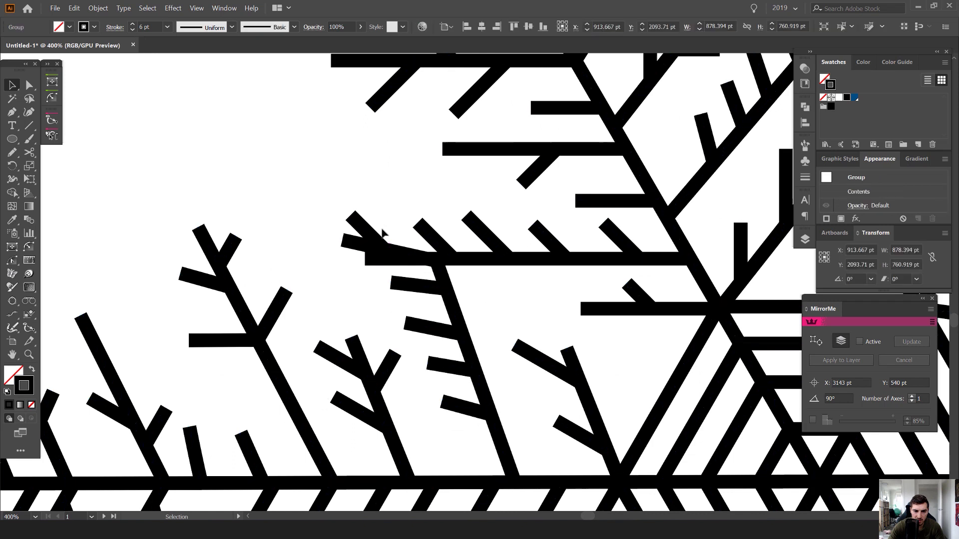
click(382, 233)
key(a)
click(370, 232)
key(Delete)
Try to shorten the horizontal branch overhanging the upper-left inner corner back to its junction with the slanted branch
scroll(379, 235, down, 3)
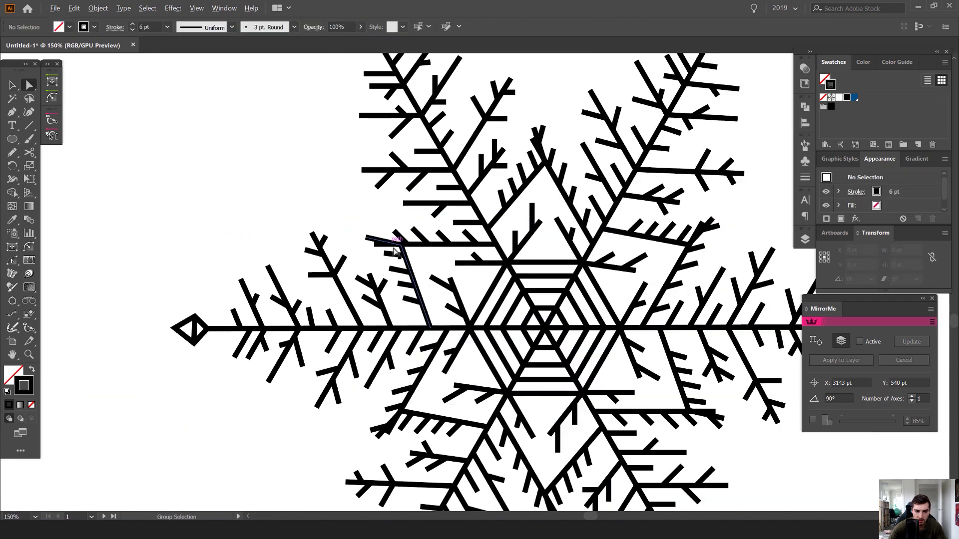
scroll(394, 251, up, 2)
click(365, 245)
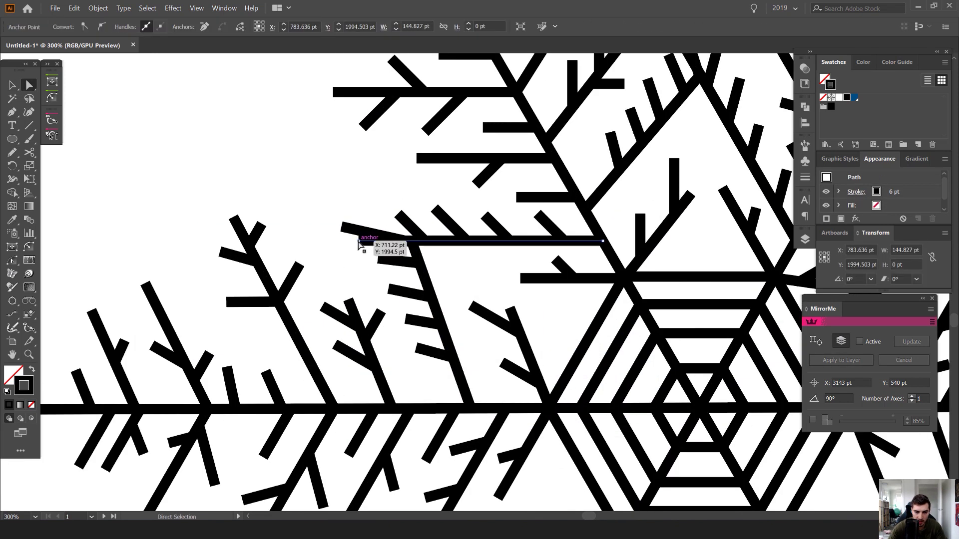
drag(358, 242, 415, 242)
click(368, 193)
scroll(364, 189, down, 4)
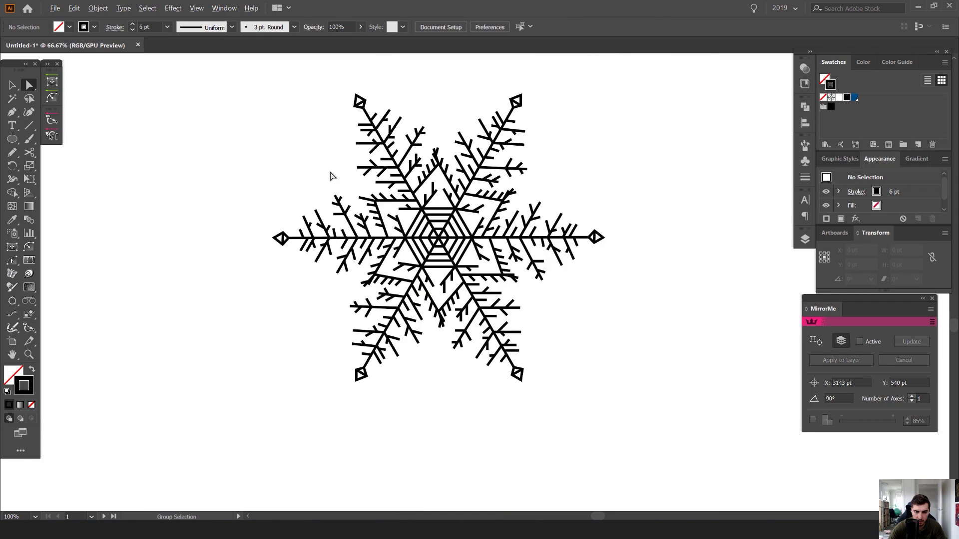
key(ctrl+z)
Shorten the overhanging horizontal branch at the upper-left inner corner so its outer end meets the slanted branch
click(330, 175)
scroll(380, 201, up, 5)
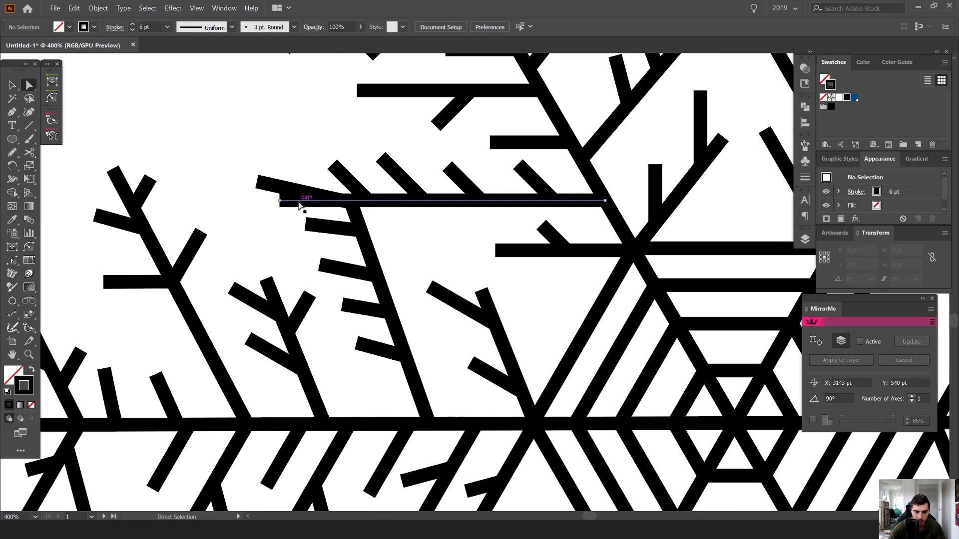
click(280, 202)
drag(281, 204, 354, 205)
Trim the overhanging branch at the lower-left inner corner to the junction and attach the small twig's base to the remaining branch
scroll(353, 204, down, 3)
drag(481, 204, 437, 186)
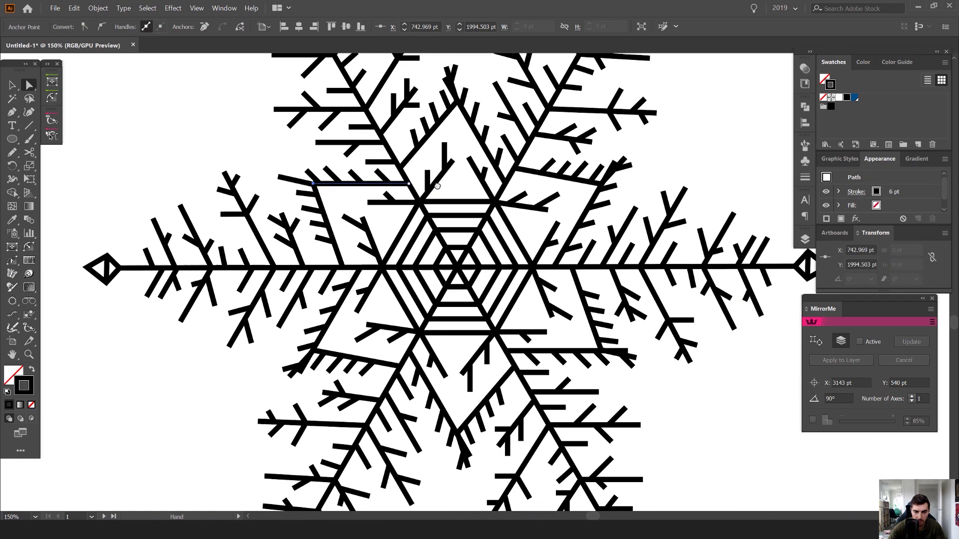
scroll(304, 369, up, 3)
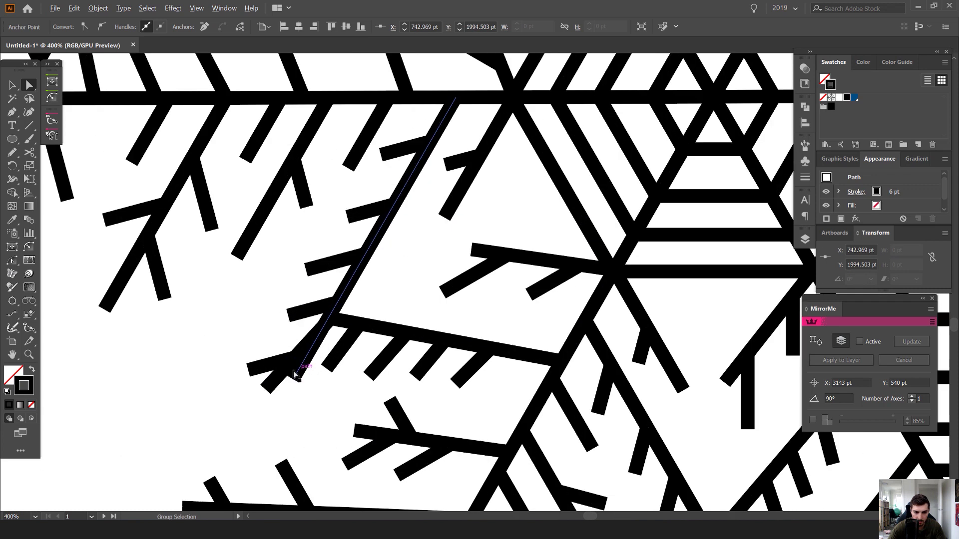
drag(293, 379, 329, 318)
click(400, 287)
scroll(306, 360, up, 1)
drag(301, 356, 281, 360)
Trim the overhanging branch at the bottom inner corner and move the small twig's base onto the remaining branch
scroll(317, 358, down, 4)
drag(467, 391, 416, 288)
scroll(428, 353, up, 2)
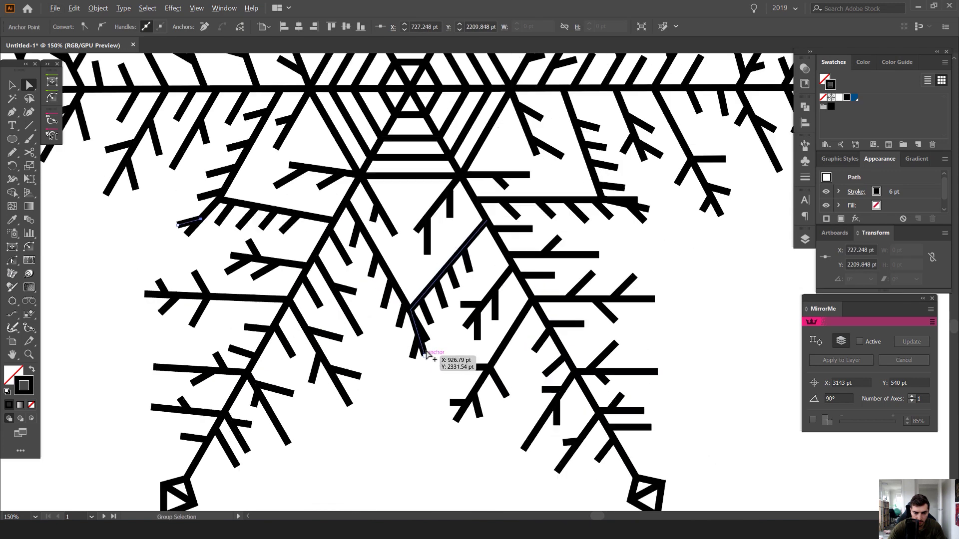
drag(425, 329, 404, 331)
scroll(410, 315, up, 1)
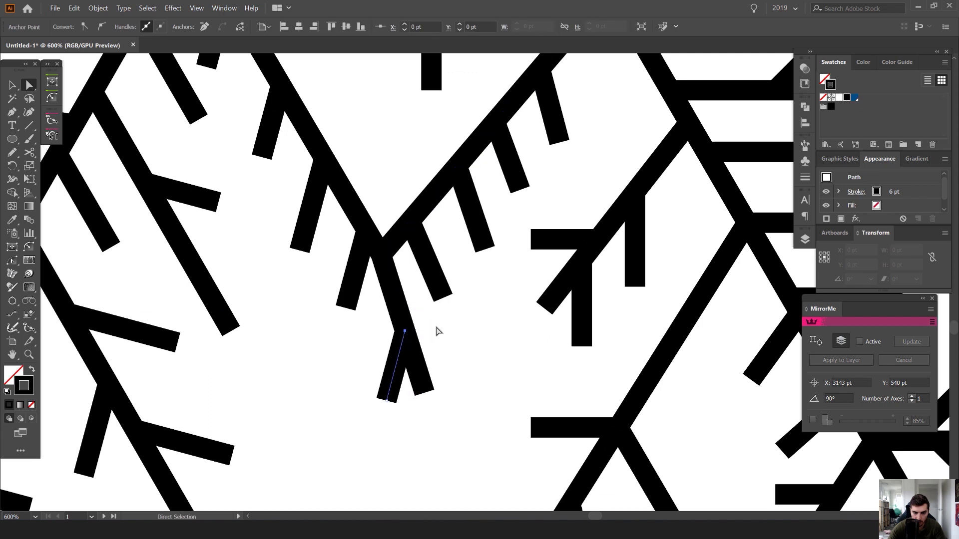
click(440, 331)
Shorten the overhanging branch at the lower-right inner corner so it ends at the junction
scroll(432, 329, down, 2)
drag(580, 205, 492, 238)
drag(512, 184, 469, 294)
drag(592, 259, 537, 278)
click(583, 277)
Shorten the overhanging branch at the upper-right inner corner so it ends at the junction
scroll(583, 275, down, 2)
drag(579, 225, 554, 273)
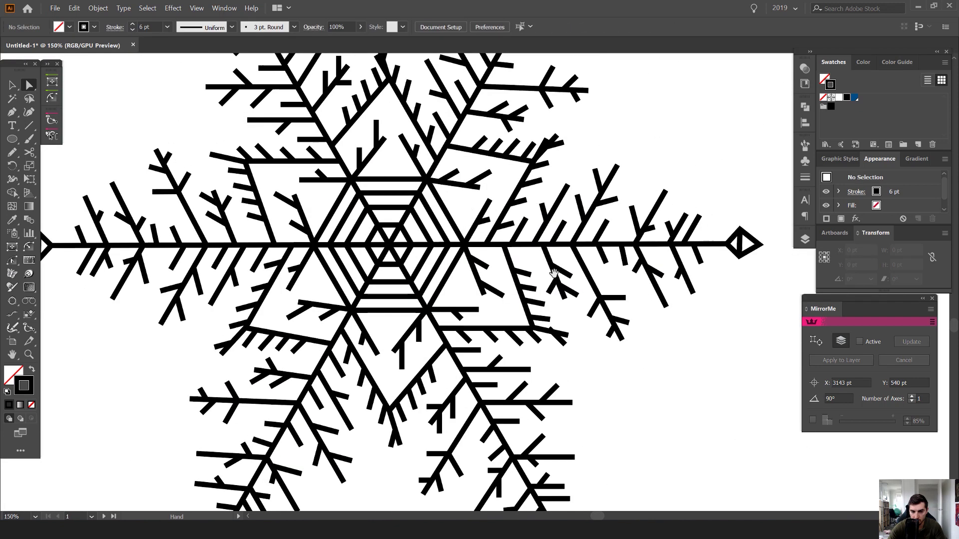
scroll(542, 216, up, 1)
drag(560, 165, 527, 272)
drag(519, 220, 497, 250)
click(609, 221)
Trim the overhanging branch at the top inner corner to the junction and attach its small twig's base to the remaining branch
scroll(517, 247, up, 3)
scroll(280, 205, up, 2)
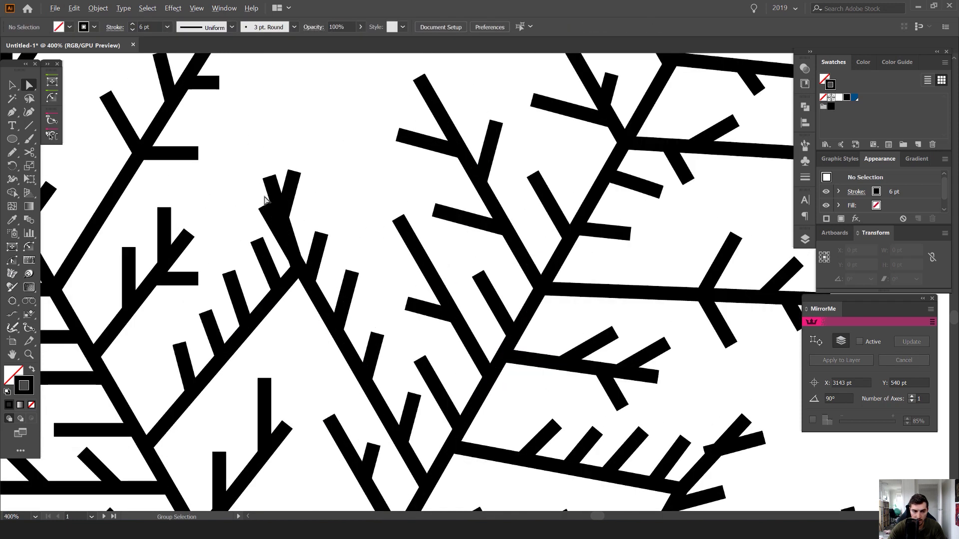
drag(274, 207, 297, 270)
click(342, 205)
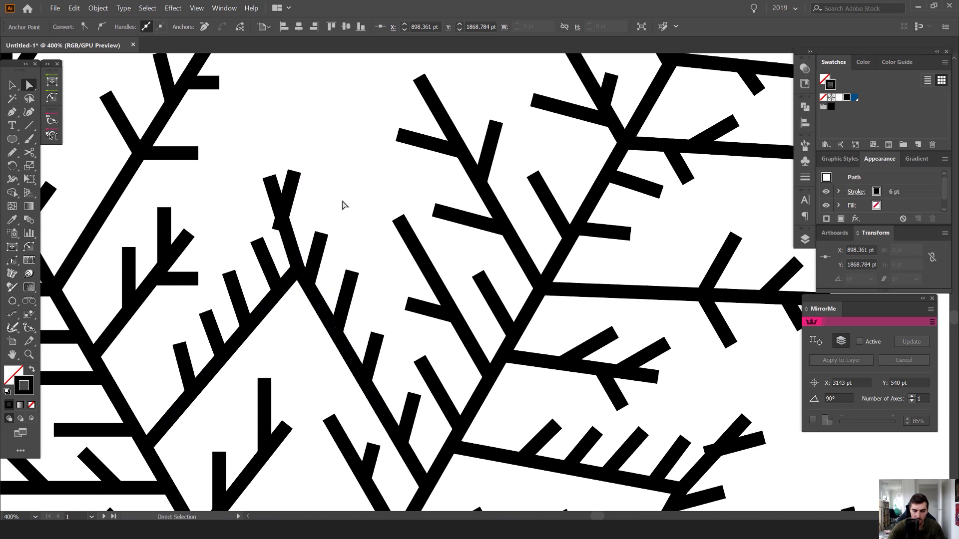
scroll(343, 205, down, 2)
scroll(304, 214, up, 3)
drag(326, 223, 332, 205)
click(366, 193)
Move the base of the small twig at the upper-right inner corner onto the centre line of its branch
scroll(366, 192, down, 3)
scroll(501, 262, up, 3)
drag(515, 280, 533, 274)
click(573, 291)
Move the base of the small twig at the lower-right inner corner onto its branch
scroll(573, 291, down, 5)
scroll(577, 296, down, 3)
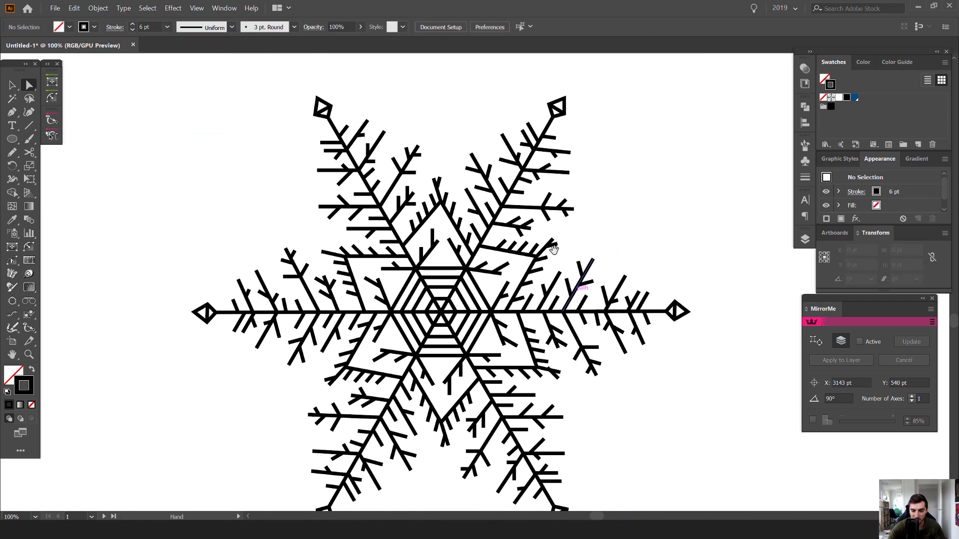
scroll(537, 315, up, 3)
drag(519, 309, 527, 319)
click(539, 299)
scroll(539, 295, down, 5)
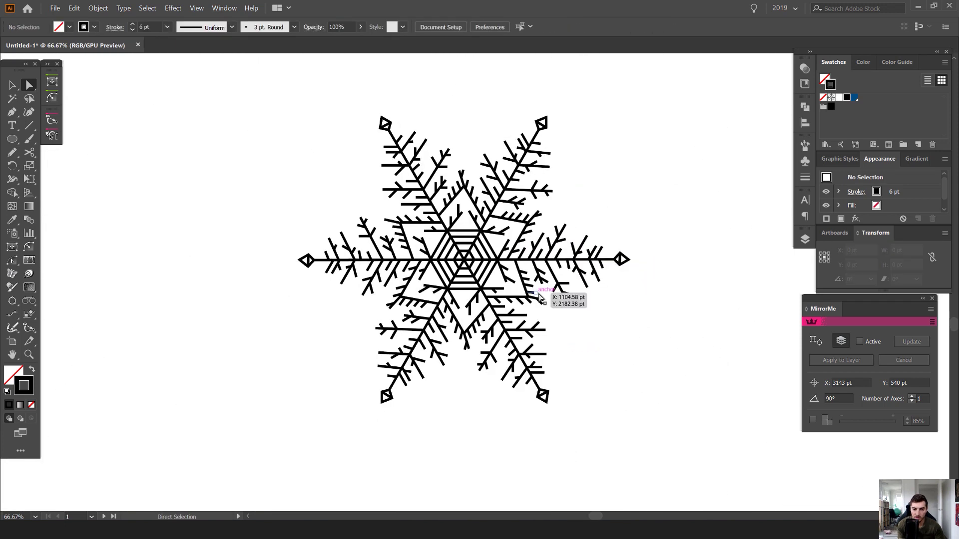
scroll(441, 343, up, 3)
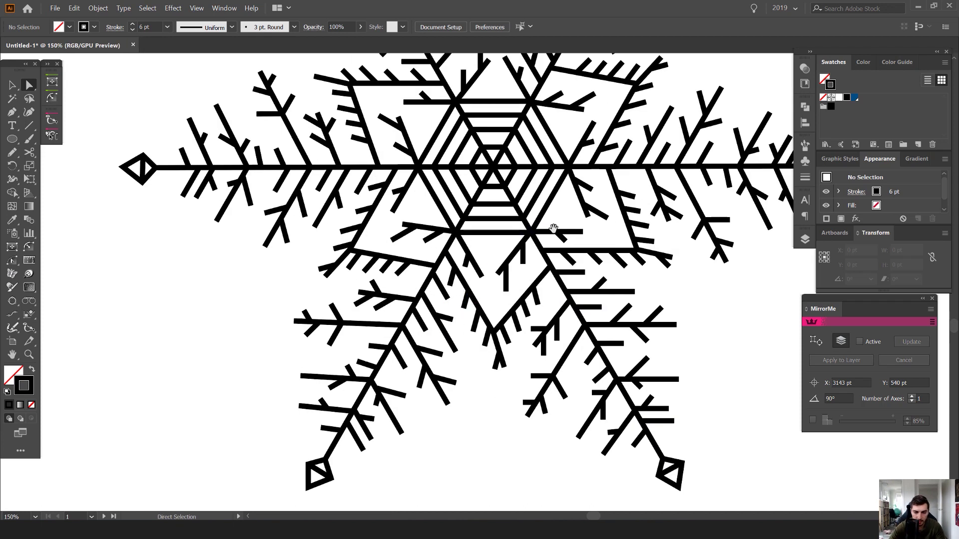
drag(553, 229, 522, 208)
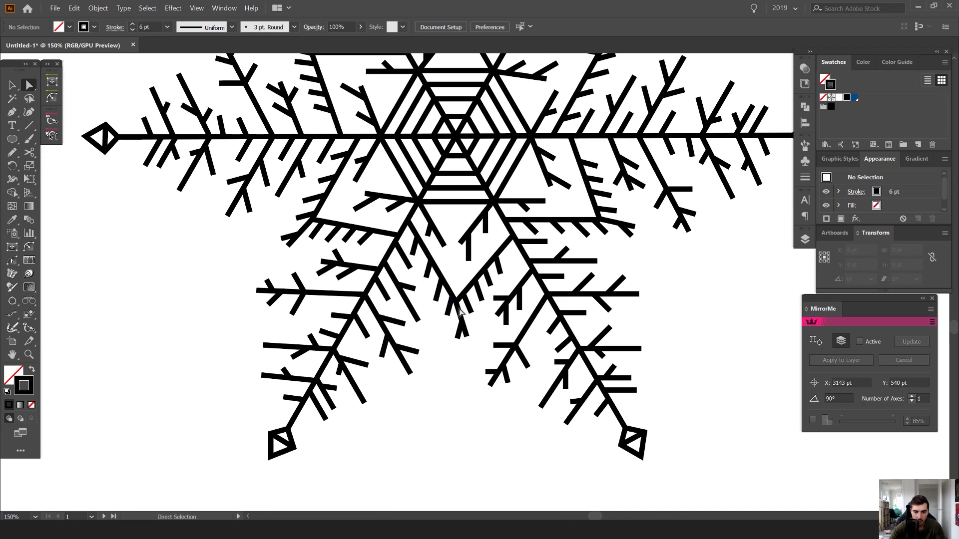
scroll(460, 311, down, 3)
drag(473, 231, 452, 261)
scroll(585, 180, down, 2)
drag(584, 181, 451, 224)
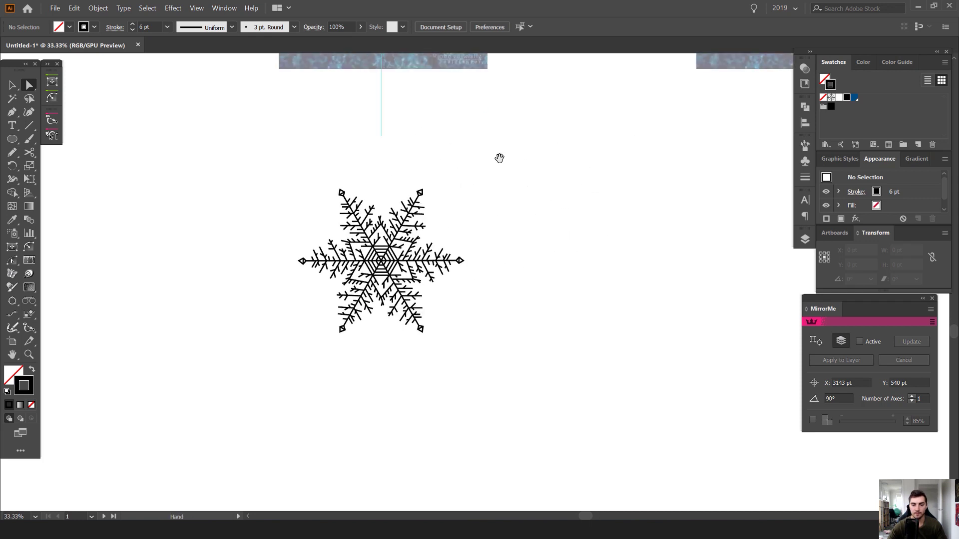
drag(529, 132, 278, 349)
click(525, 209)
drag(561, 201, 421, 222)
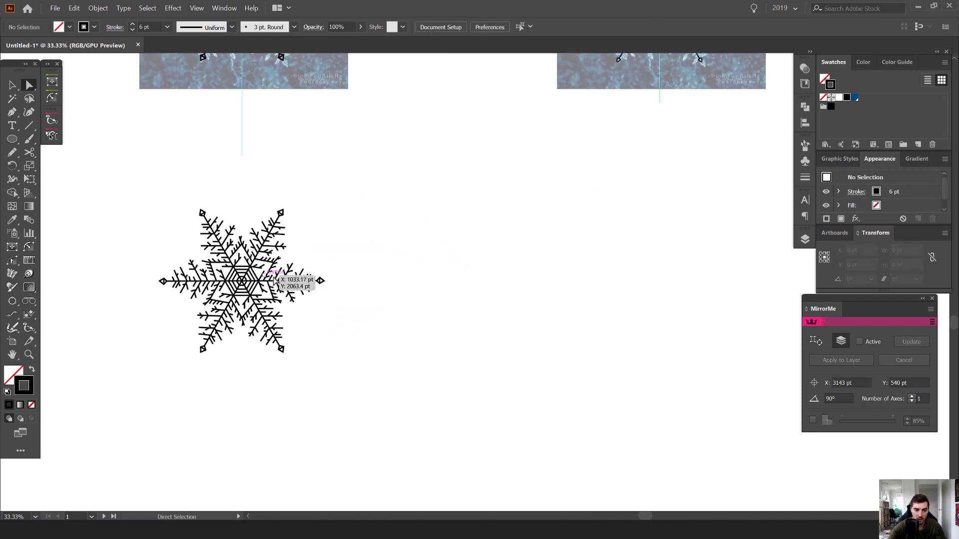
drag(274, 280, 469, 375)
key(ctrl+z)
Duplicate the whole black snowflake onto the empty canvas to its right
key(v)
drag(415, 167, 140, 368)
drag(231, 290, 505, 282)
click(625, 225)
Change the stroke colour of the snowflake copy to the dark blue swatch
drag(628, 214, 551, 194)
click(443, 219)
scroll(457, 220, up, 2)
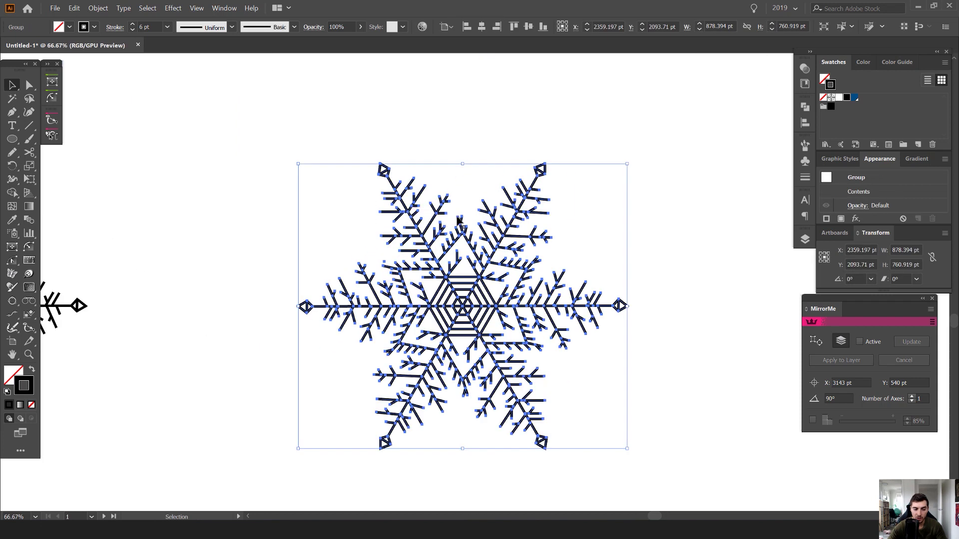
drag(581, 230, 524, 184)
scroll(354, 176, up, 1)
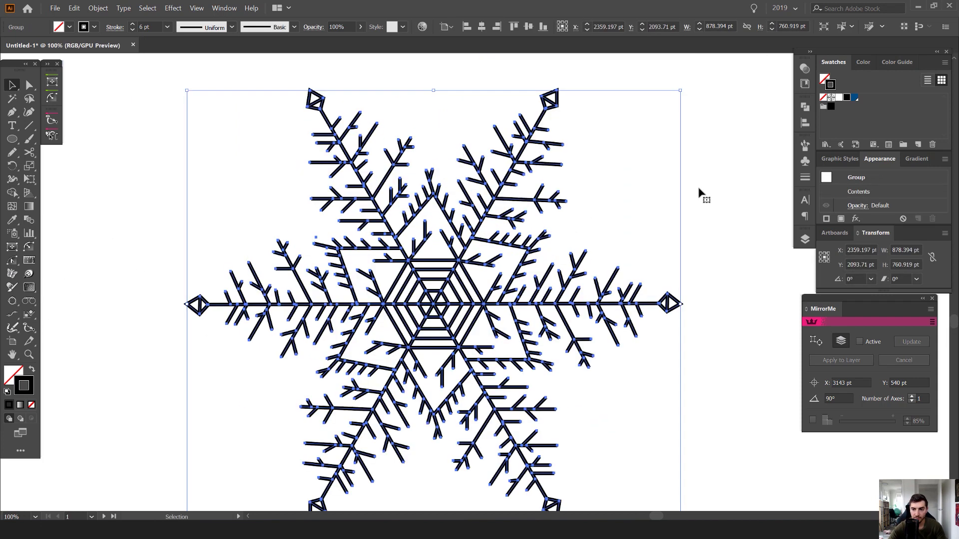
key(x)
click(855, 101)
click(680, 124)
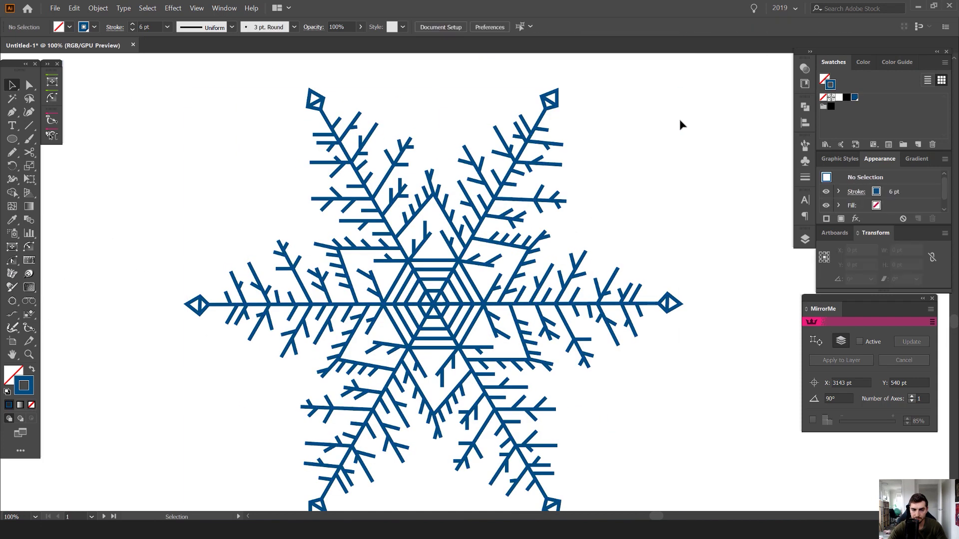
Select the whole blue snowflake and open its stroke settings in a floating position beside the artwork
scroll(684, 115, down, 2)
scroll(635, 170, up, 7)
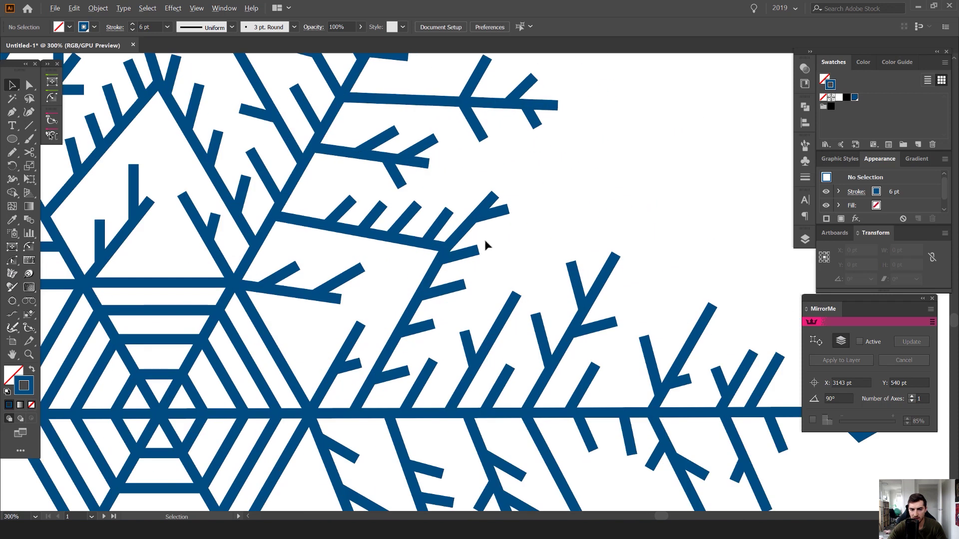
click(467, 261)
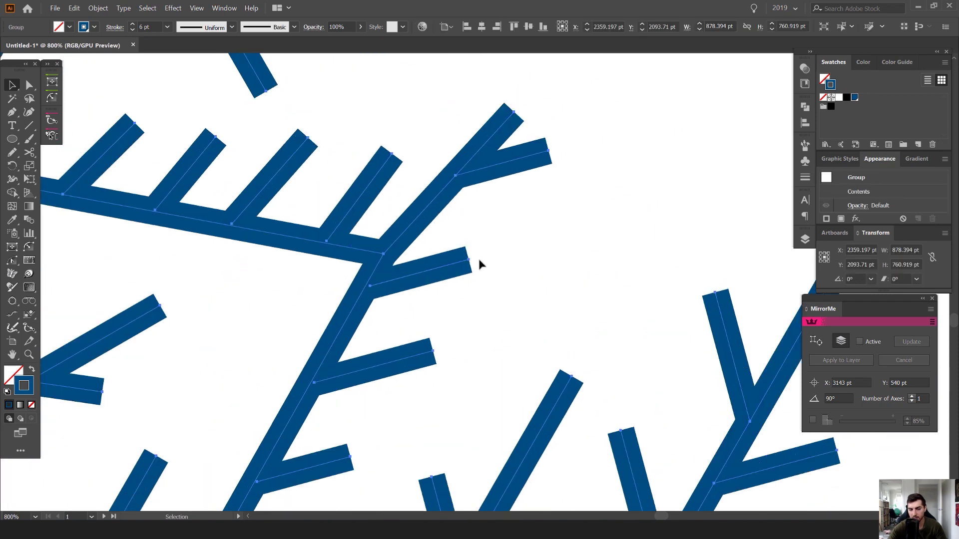
scroll(470, 263, down, 7)
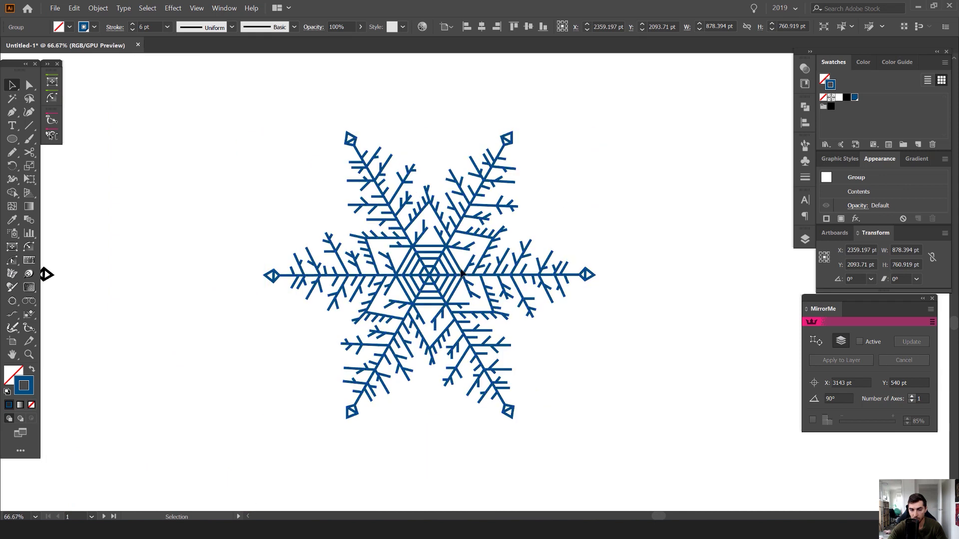
click(278, 453)
drag(276, 449, 740, 256)
click(804, 178)
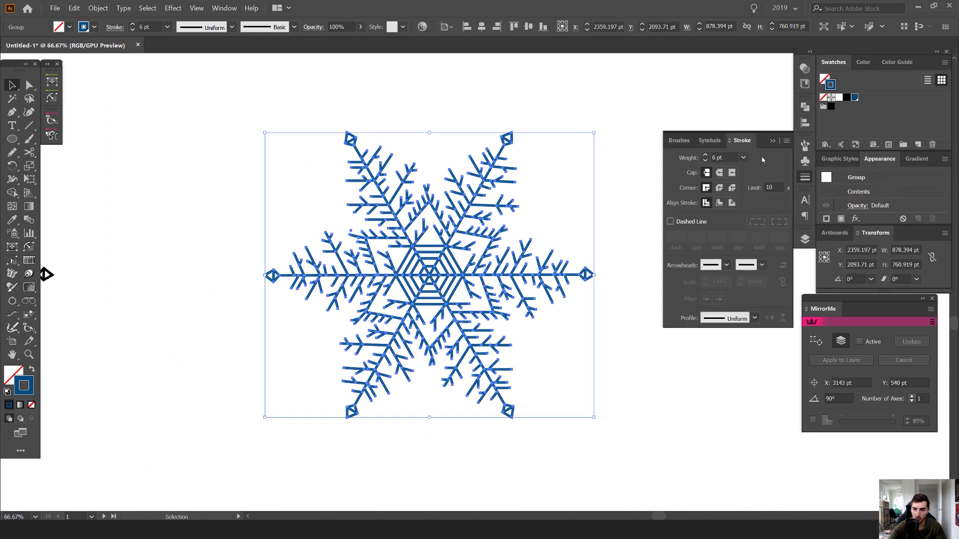
mouse_move(805, 178)
mouse_down()
mouse_move(672, 199)
mouse_move(664, 186)
mouse_move(624, 177)
mouse_up()
click(224, 8)
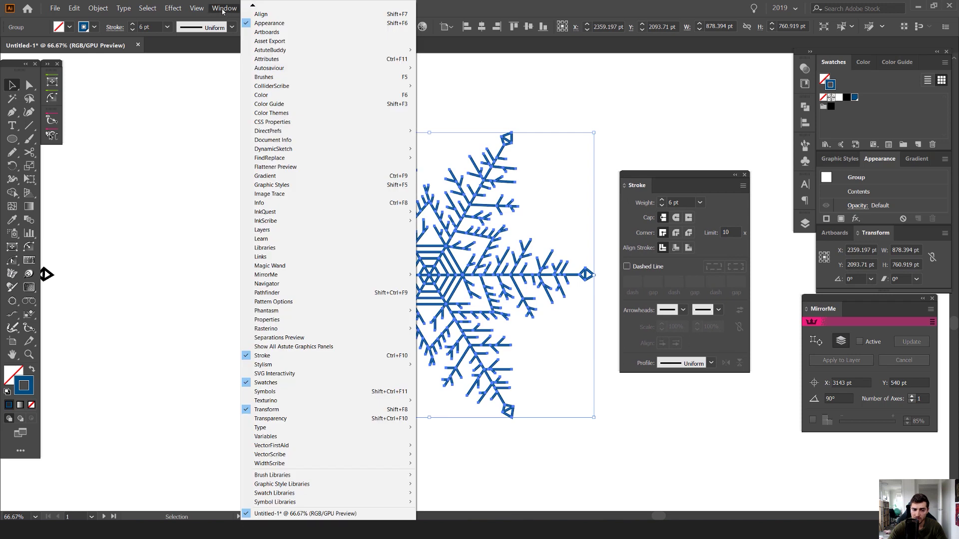
click(651, 174)
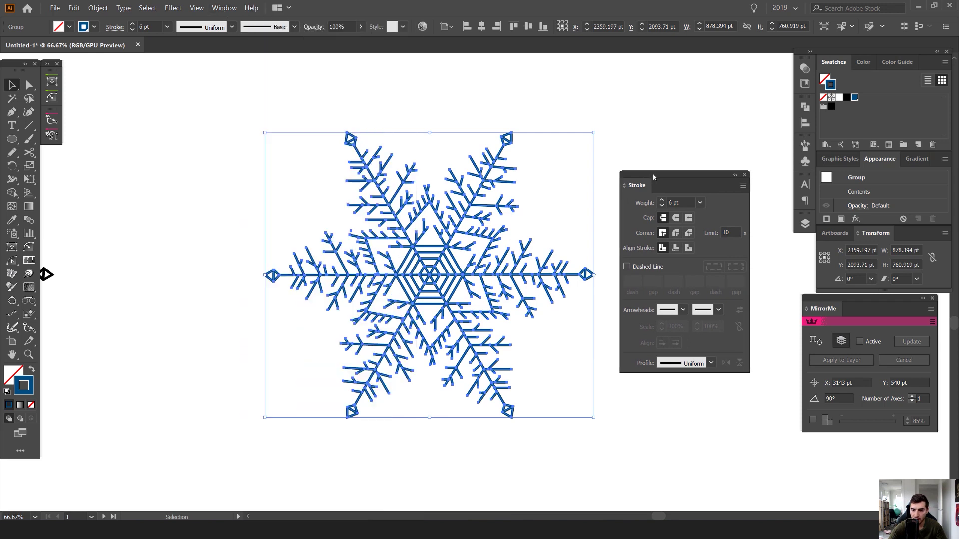
Compare butt, round and projecting caps on the blue snowflake's strokes, and apply round caps with round corner joins
click(676, 219)
scroll(523, 200, up, 9)
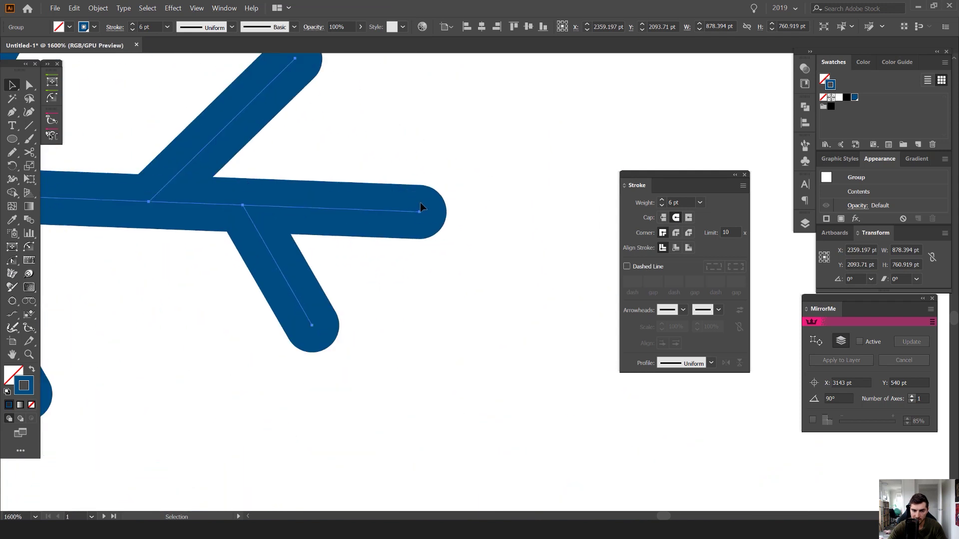
click(665, 219)
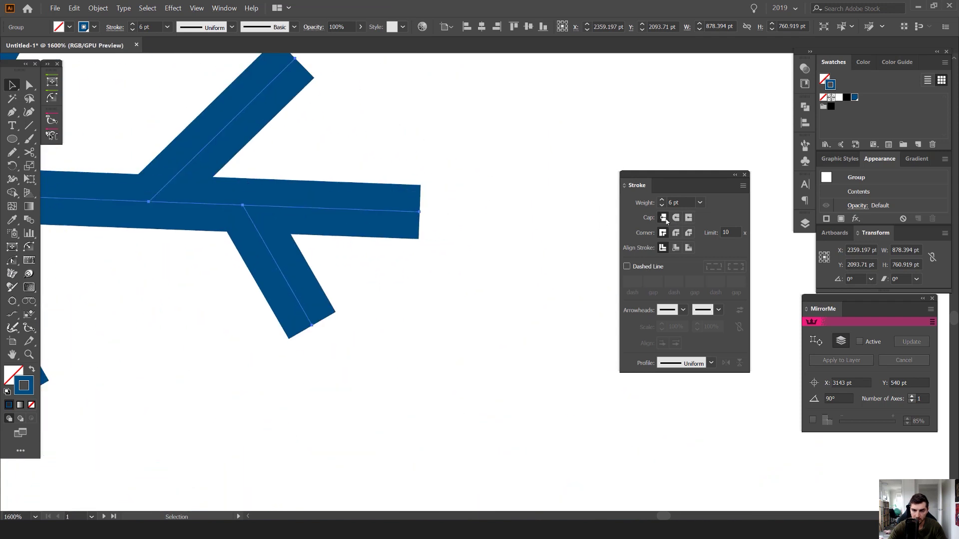
click(677, 220)
click(689, 219)
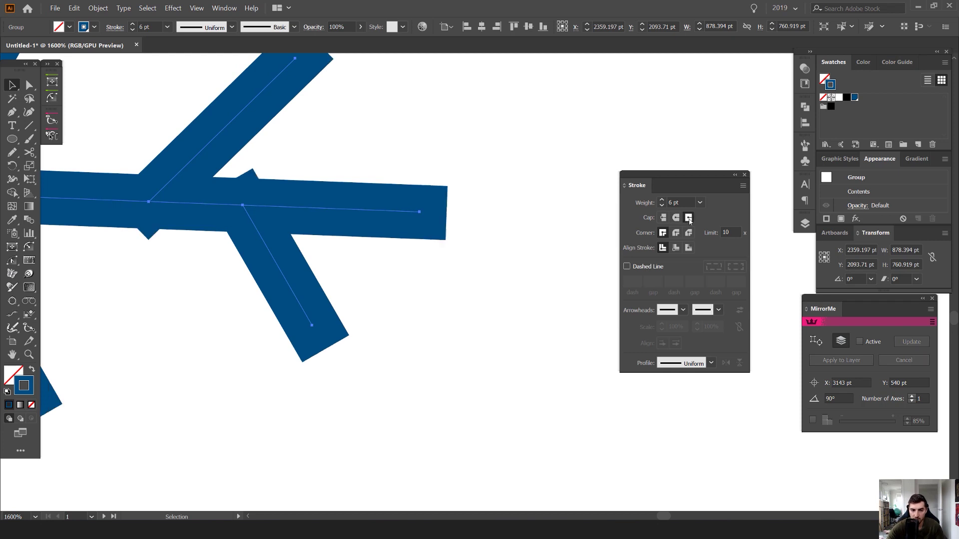
click(677, 218)
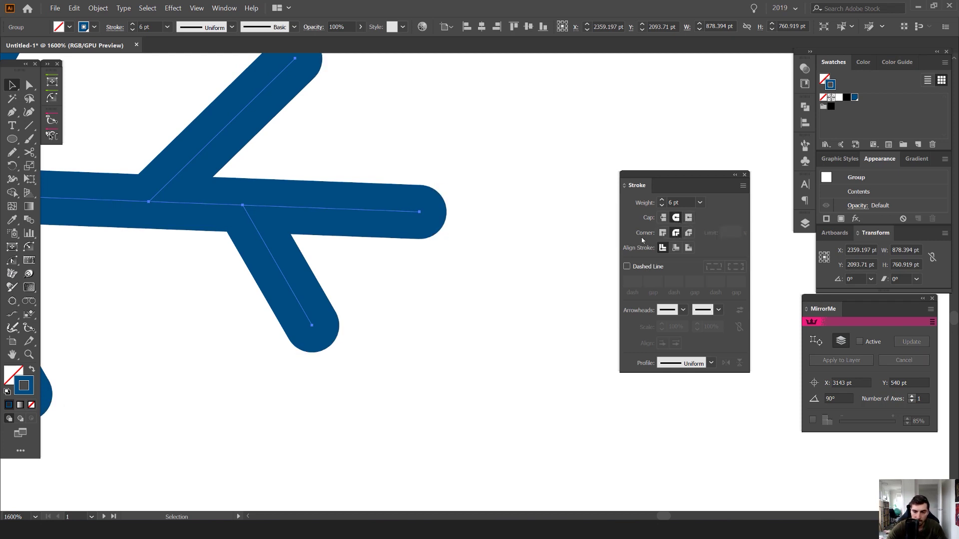
Close the stroke settings and deselect the blue snowflake
scroll(520, 248, down, 5)
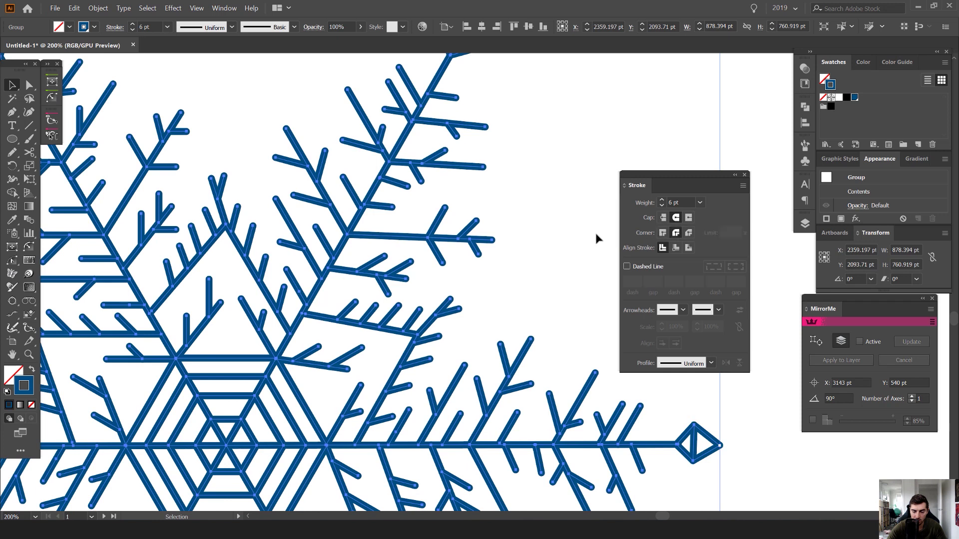
scroll(595, 227, down, 4)
drag(589, 217, 532, 204)
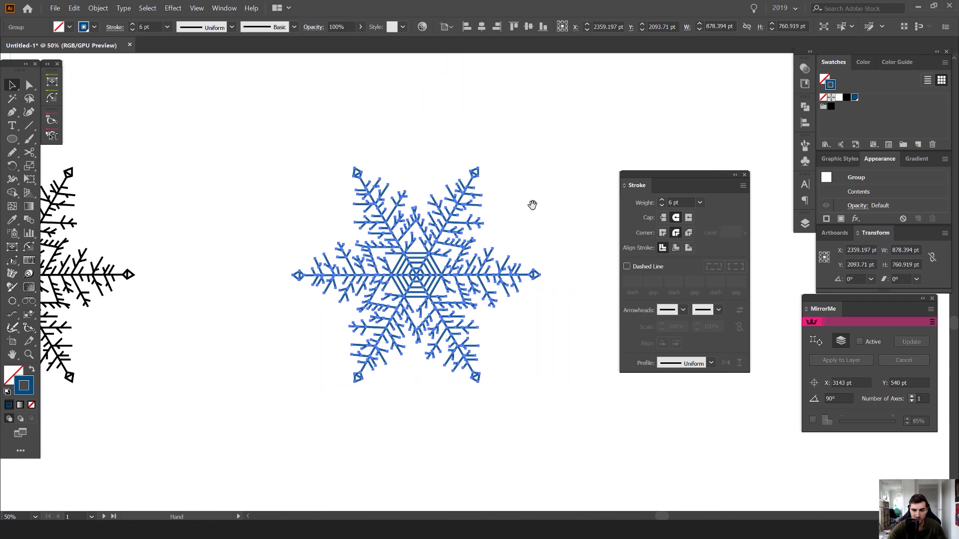
click(743, 176)
click(582, 152)
Switch to the File Explorer window showing the Unsplash + Photos folder
scroll(541, 183, down, 1)
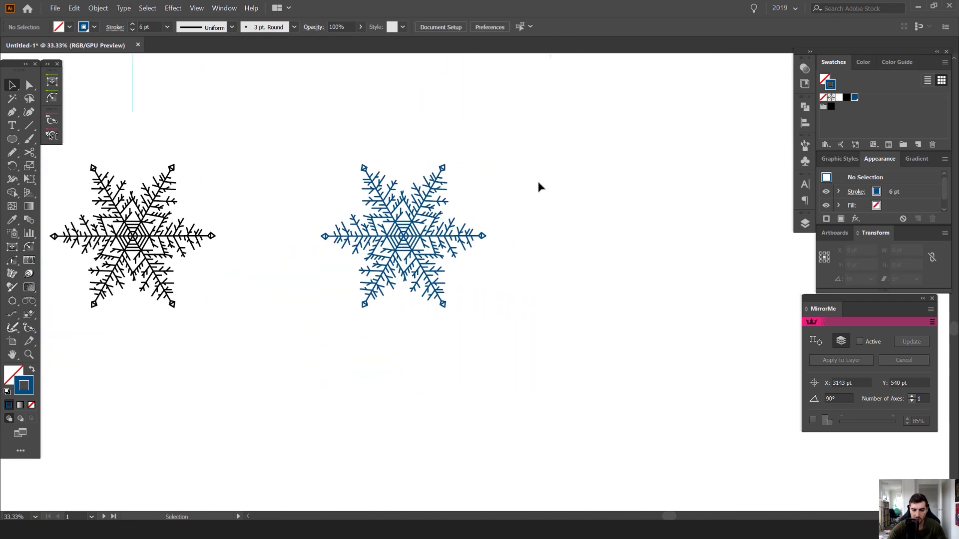
key(alt+Tab)
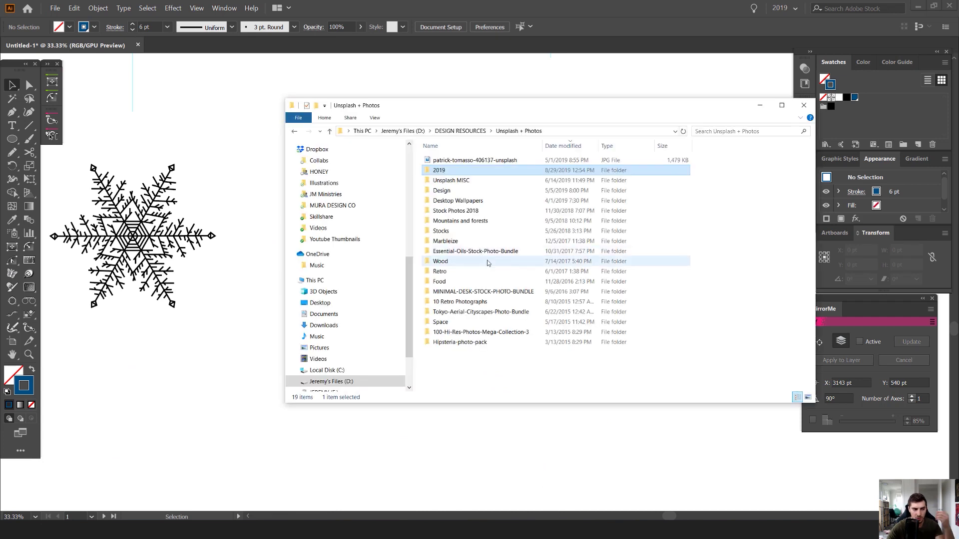
Open the Mountains and forests folder and look through its photos for a background picture
click(475, 201)
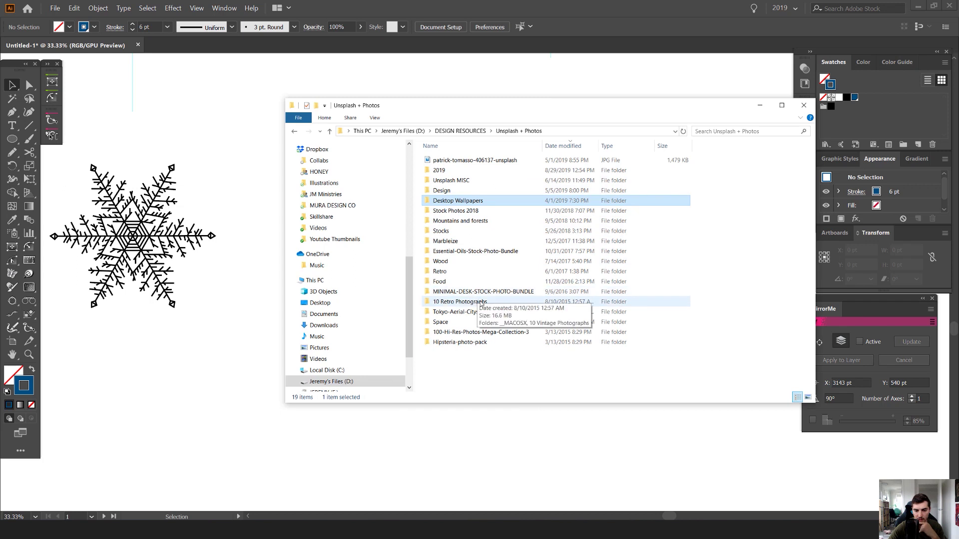
double_click(479, 221)
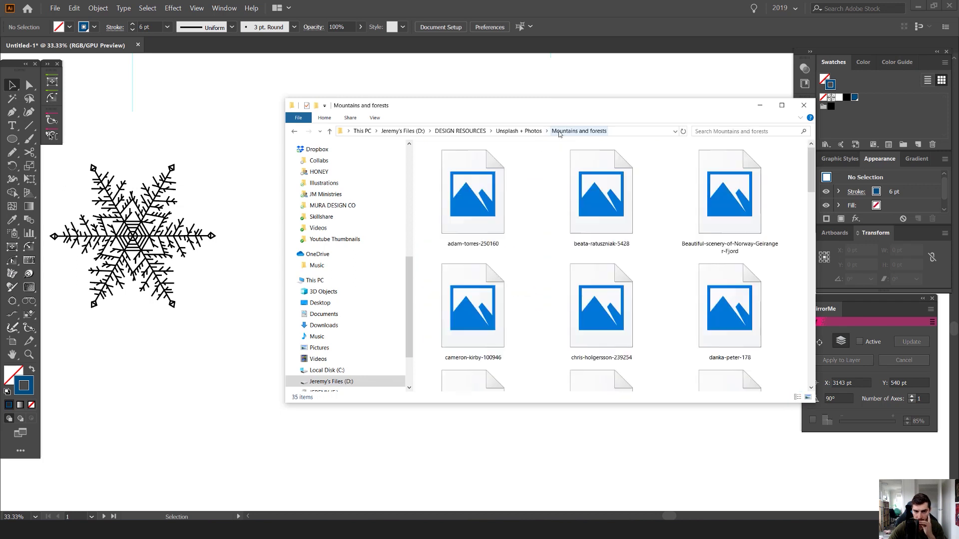
drag(580, 111, 597, 114)
scroll(594, 209, down, 5)
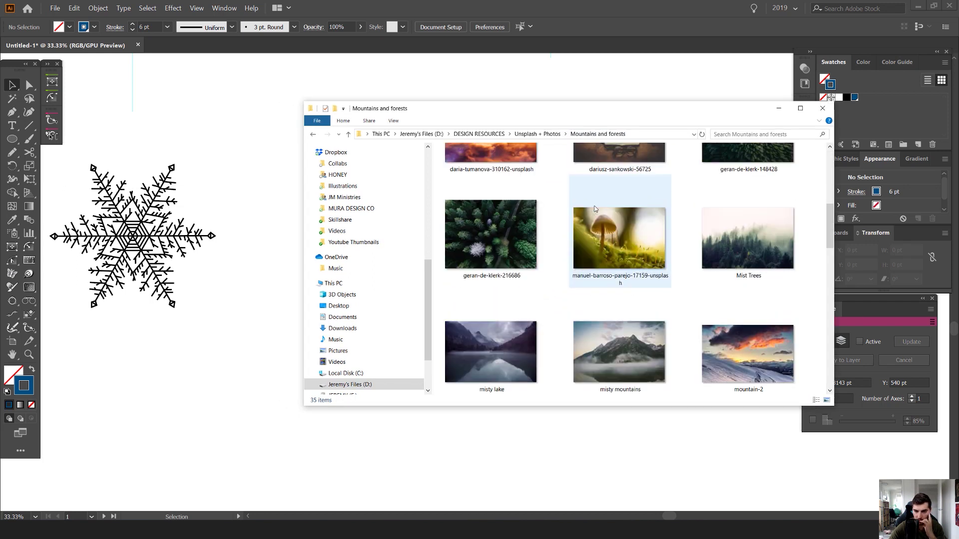
Switch to the Unsplash website in the browser and search for "winter" photos
click(712, 434)
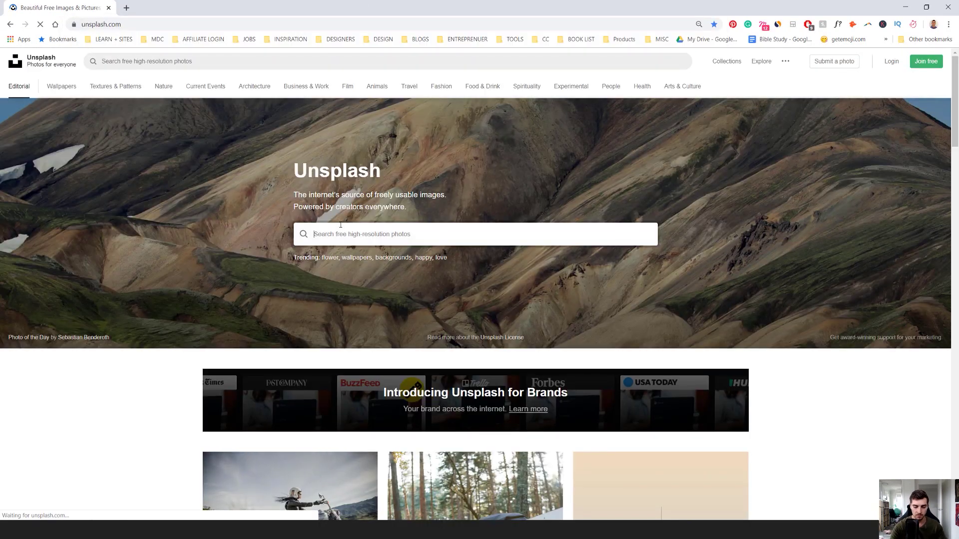
click(340, 225)
text(winter)
key(Return)
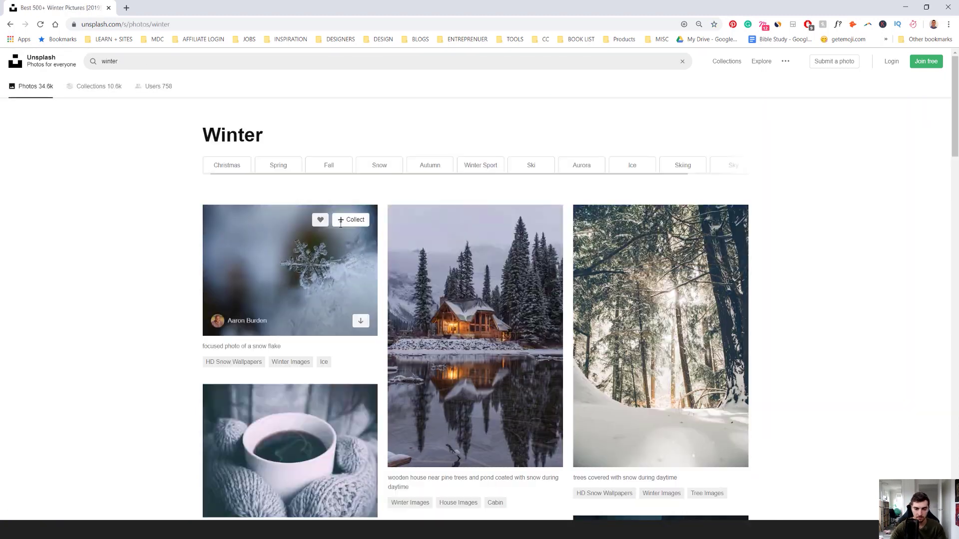
Open the photo of two snowy pine cones from the results, download it and dismiss the attribution notice
scroll(302, 275, down, 12)
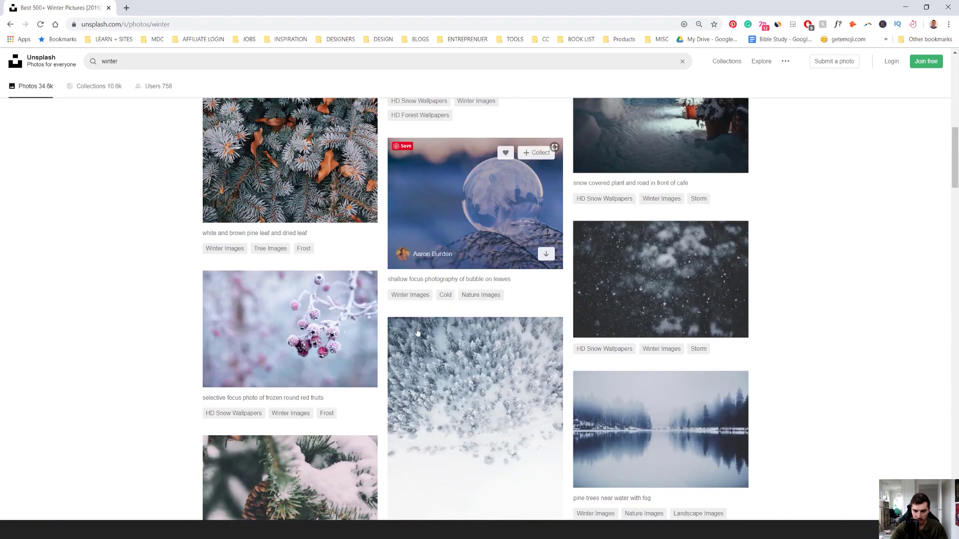
scroll(400, 366, down, 4)
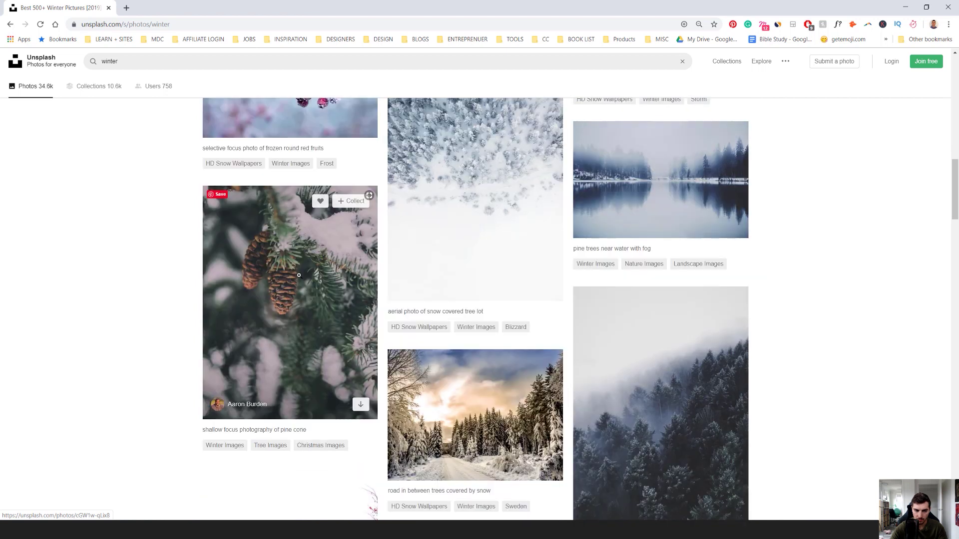
click(299, 275)
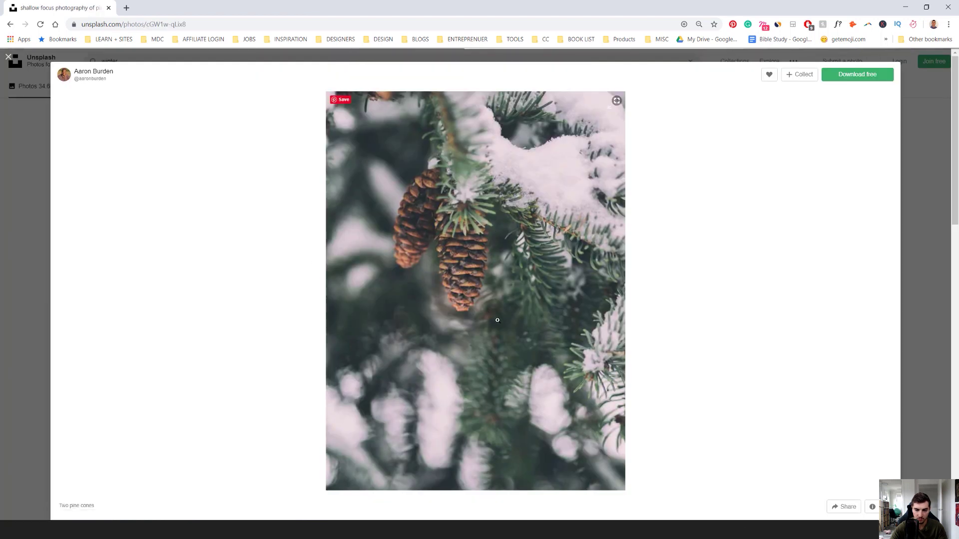
scroll(498, 321, down, 2)
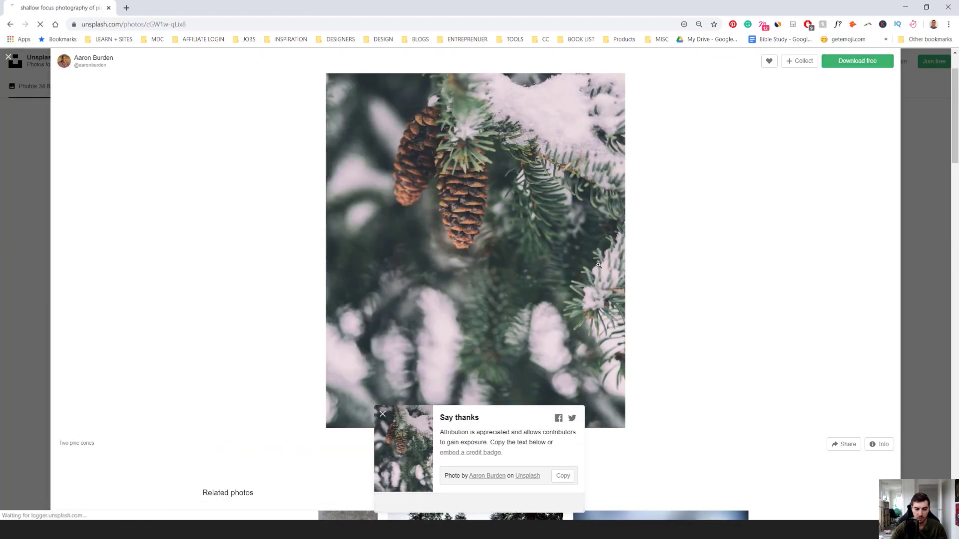
click(383, 414)
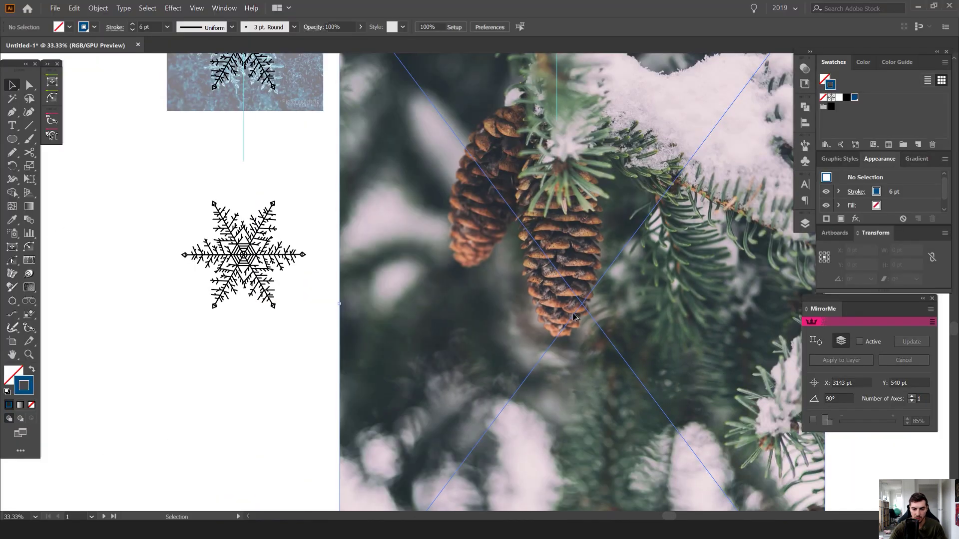
Scale the placed pine cone photo down to about 1384 × 1846 pt in the empty area below the snowflakes
key(ctrl+0)
drag(584, 294, 488, 296)
drag(467, 319, 387, 200)
scroll(443, 351, up, 2)
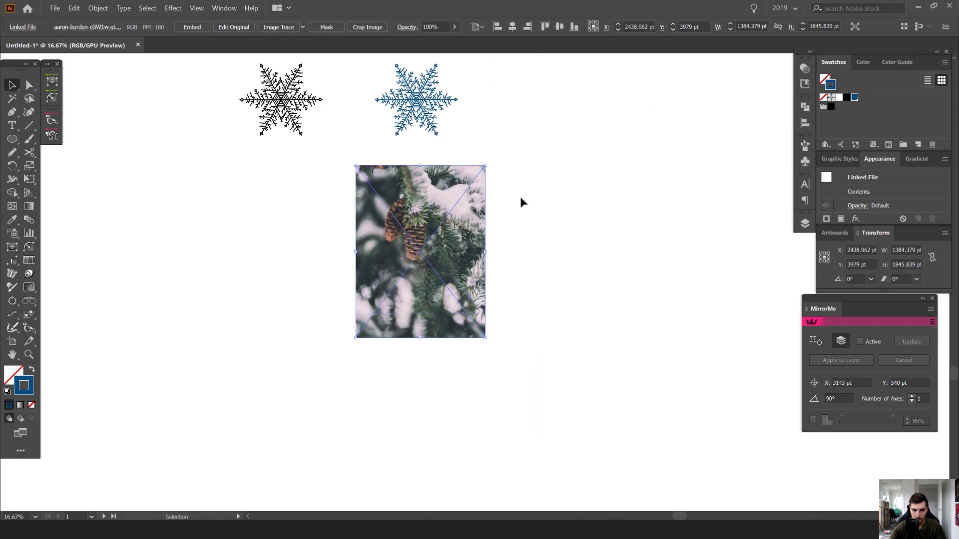
Draw a rectangle exactly over the pine cone photo and give it the blue as fill with no stroke
click(407, 160)
key(m)
drag(356, 166, 485, 338)
key(ctrl+plus)
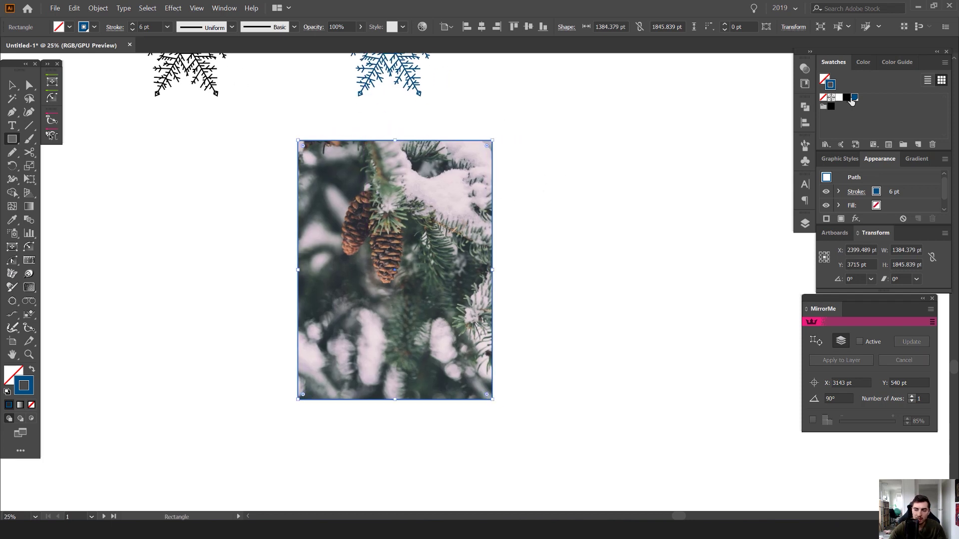
key(shift+x)
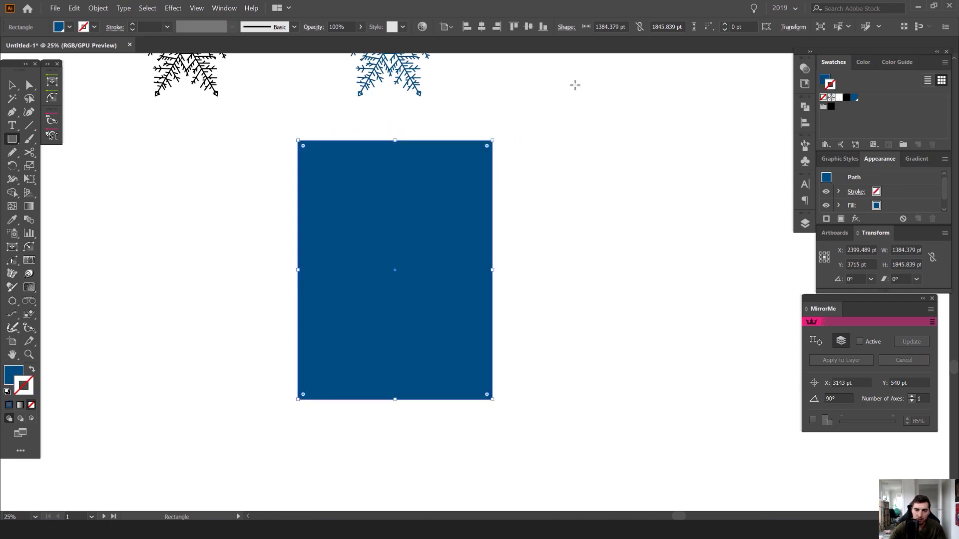
Open the transparency settings beside the photo and set the blue rectangle's blending mode to Multiply
click(805, 69)
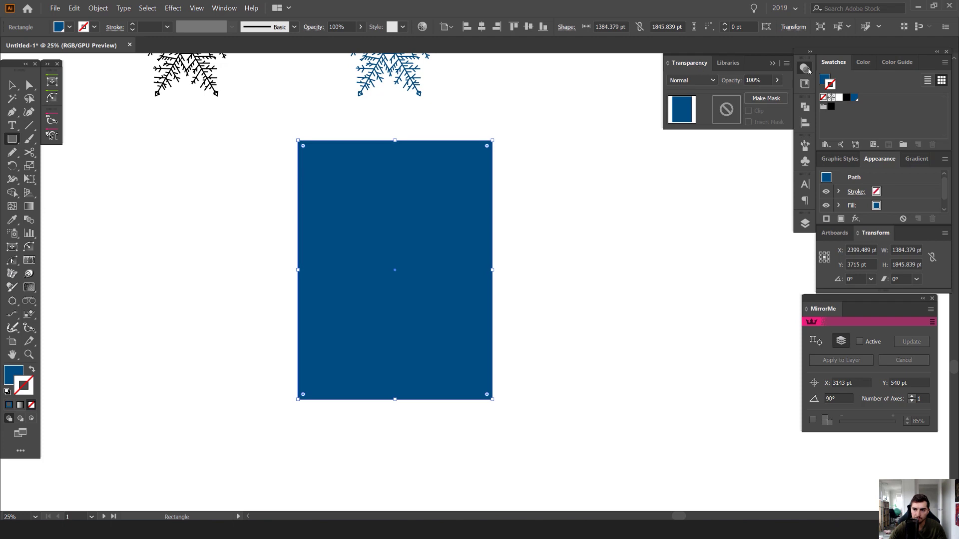
drag(804, 70, 581, 95)
click(601, 143)
click(603, 183)
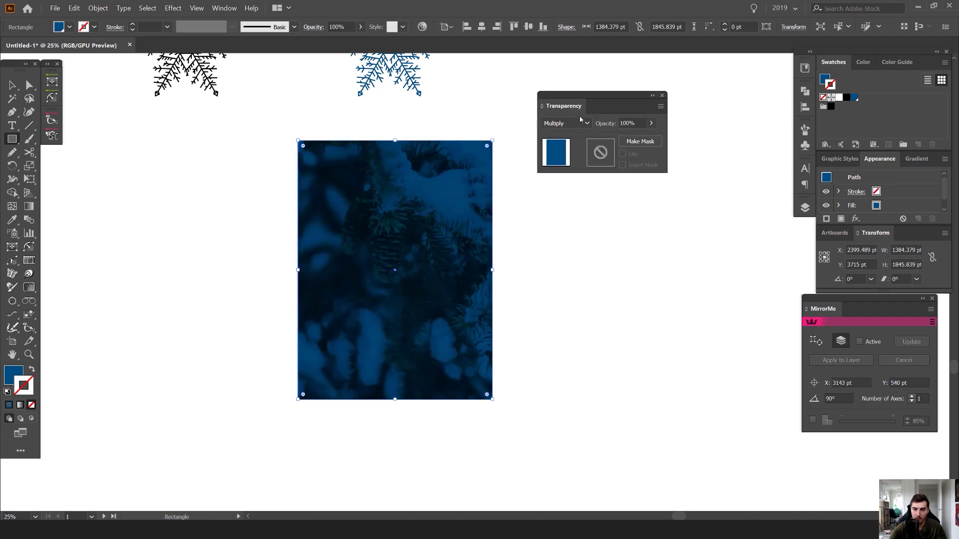
Compare Soft Light and Hard Light on the blue rectangle, return it to Multiply and set its opacity to 70%
click(579, 125)
click(570, 229)
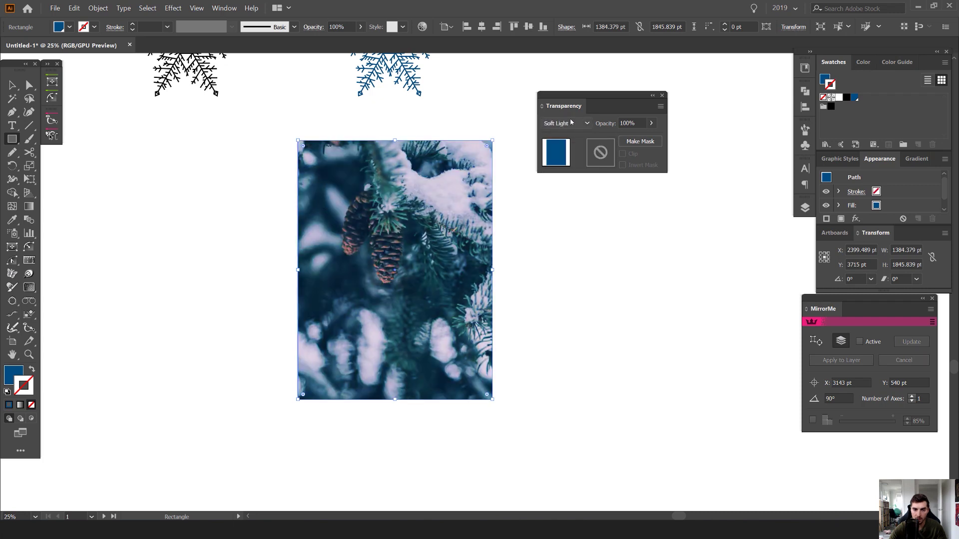
click(572, 123)
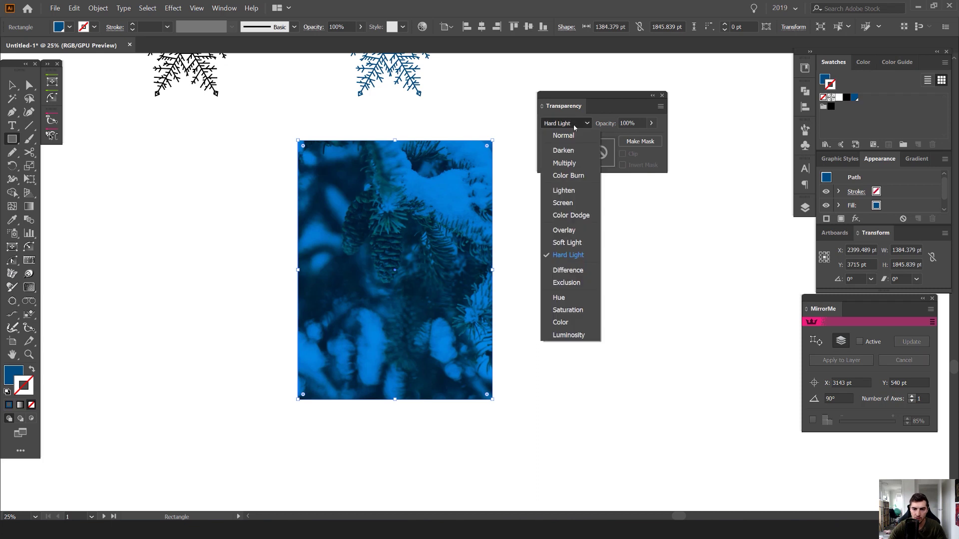
click(564, 162)
scroll(637, 123, down, 7)
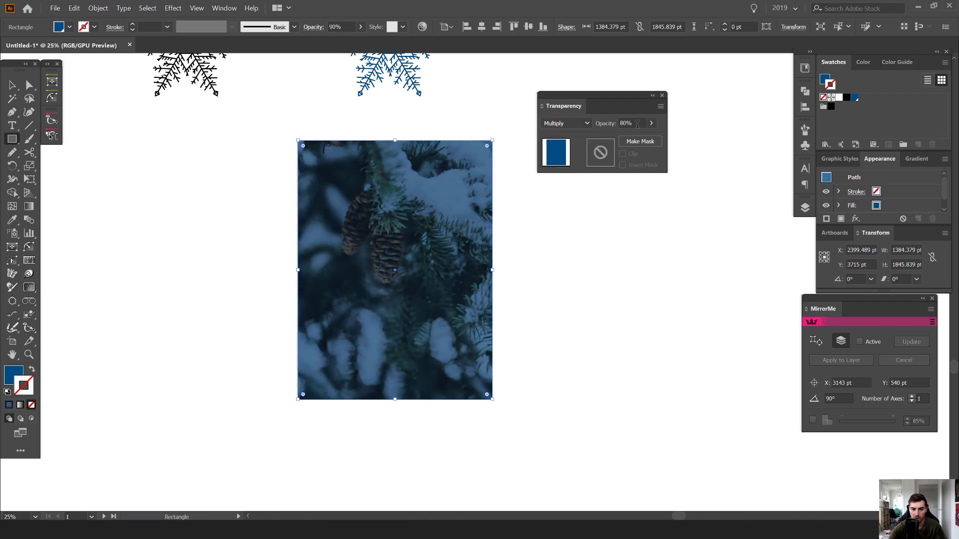
scroll(638, 124, up, 4)
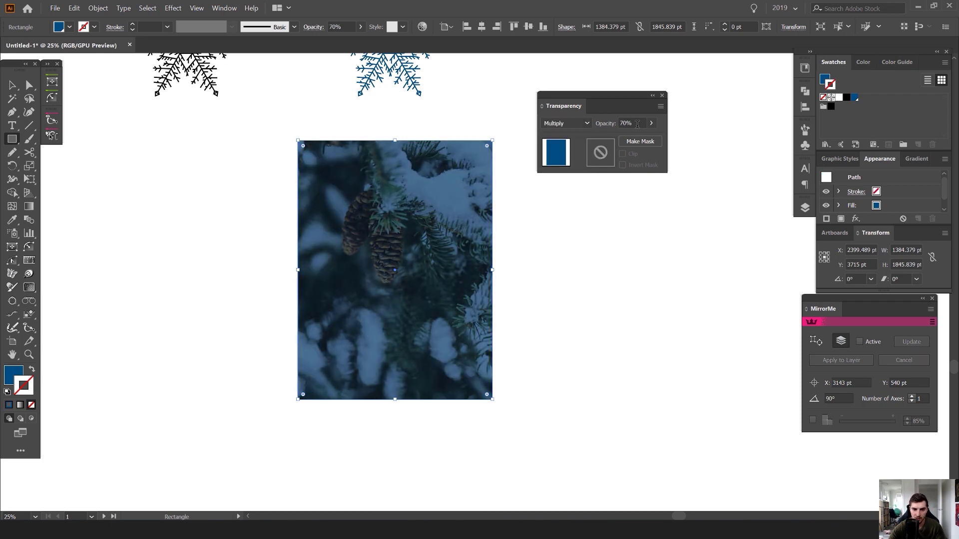
Close the transparency settings and place a copy of the blue snowflake at the centre of the tinted photo
click(662, 95)
drag(511, 89, 548, 168)
key(v)
drag(436, 118, 474, 281)
scroll(469, 354, up, 1)
click(555, 218)
Select the photo together with its blue overlay, send both behind the snowflake copy and lock them
click(426, 265)
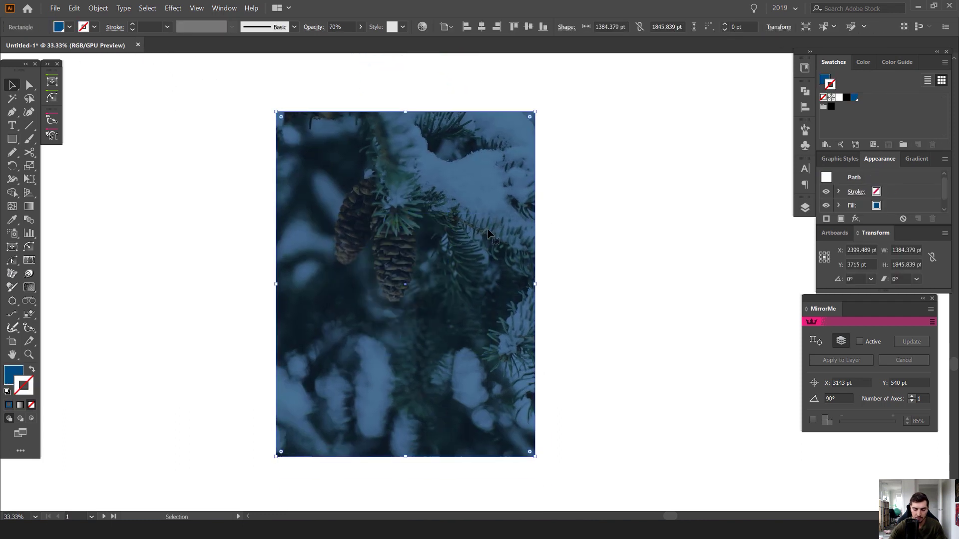
key(a)
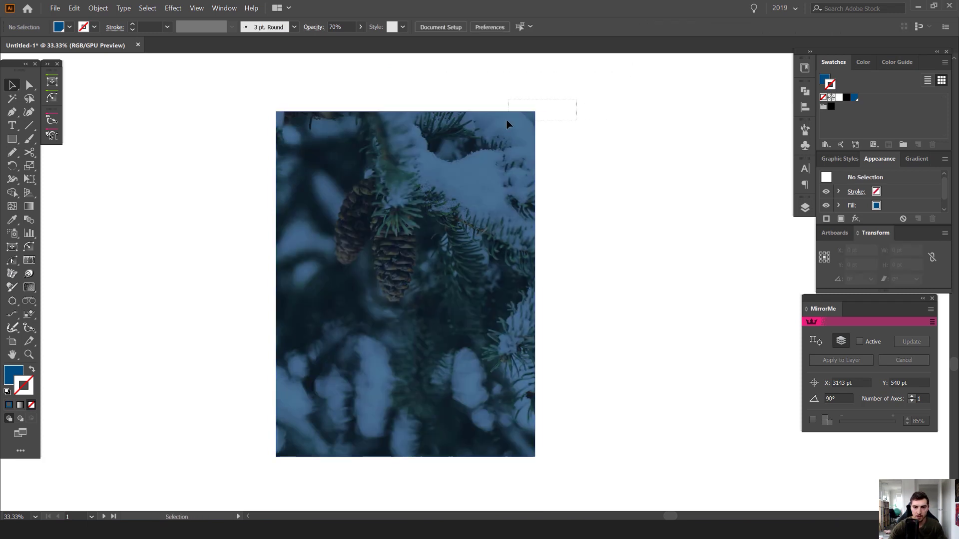
drag(518, 122, 616, 146)
key(ctrl+z)
key(v)
drag(563, 98, 685, 138)
key(ctrl+z)
key(a)
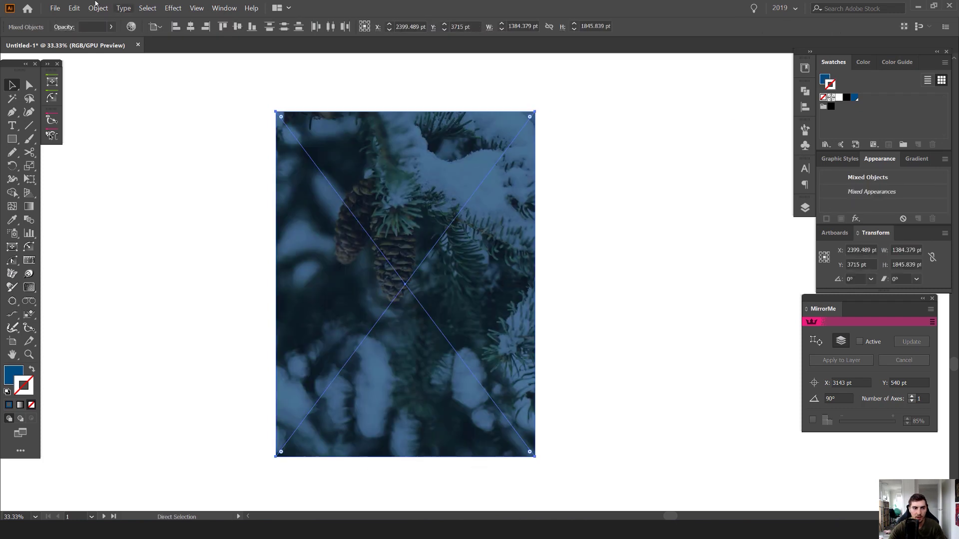
click(100, 9)
mouse_move(190, 28)
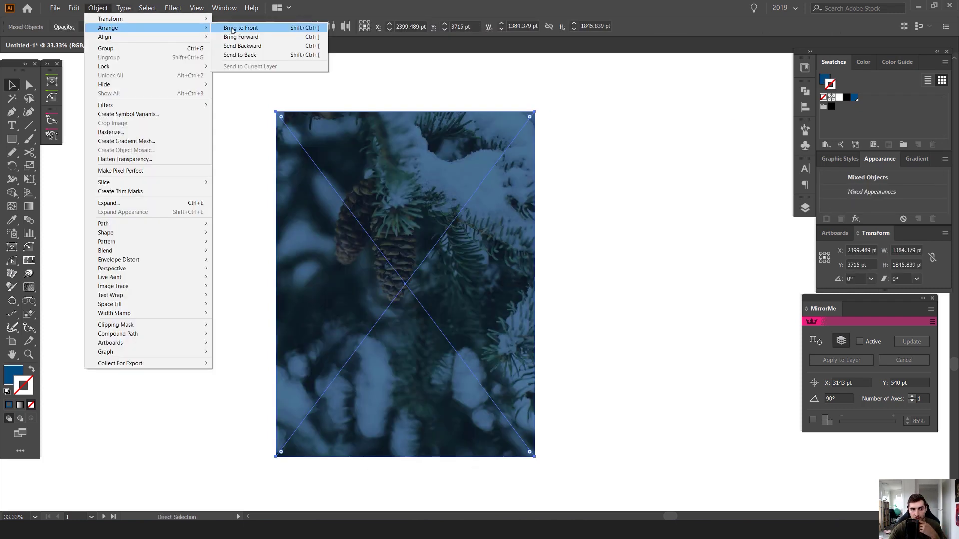
click(261, 56)
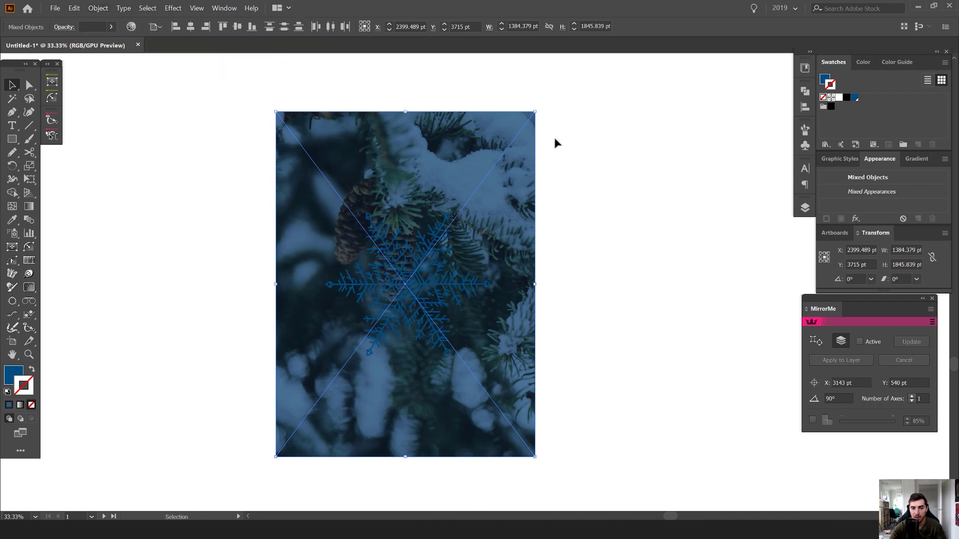
drag(632, 100, 374, 173)
key(ctrl+2)
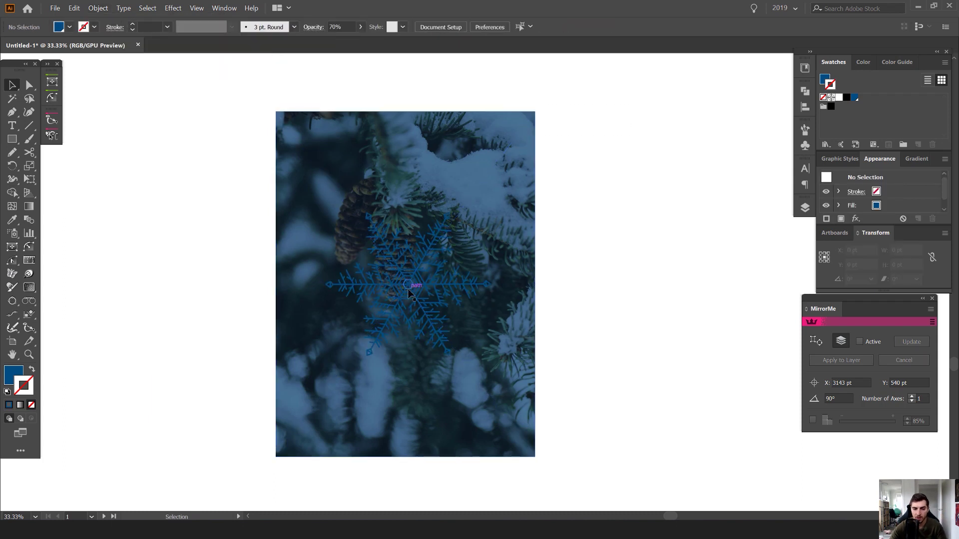
Recolour the strokes of the snowflake on the photo white and deselect it
click(410, 292)
key(ctrl+equal)
click(839, 97)
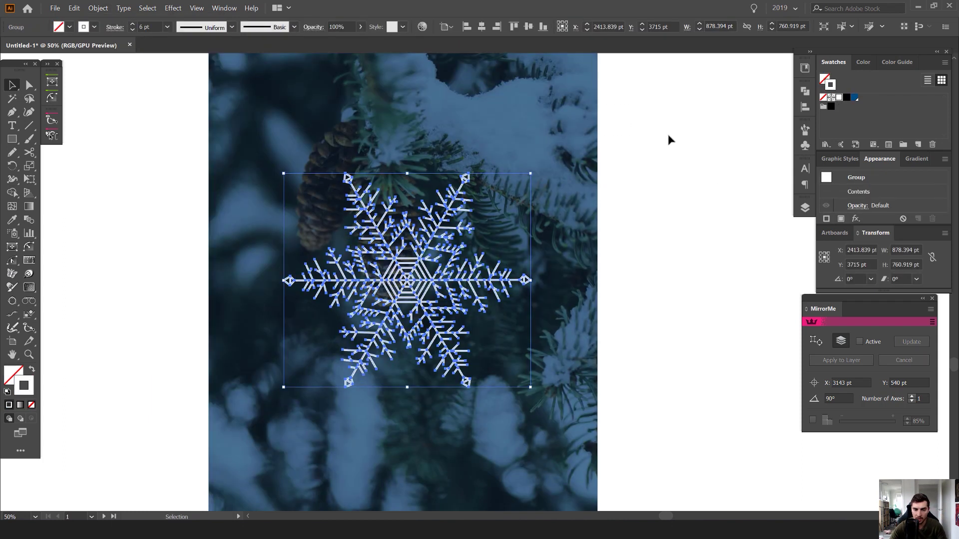
click(664, 141)
key(ctrl+minus)
key(ctrl+minus)
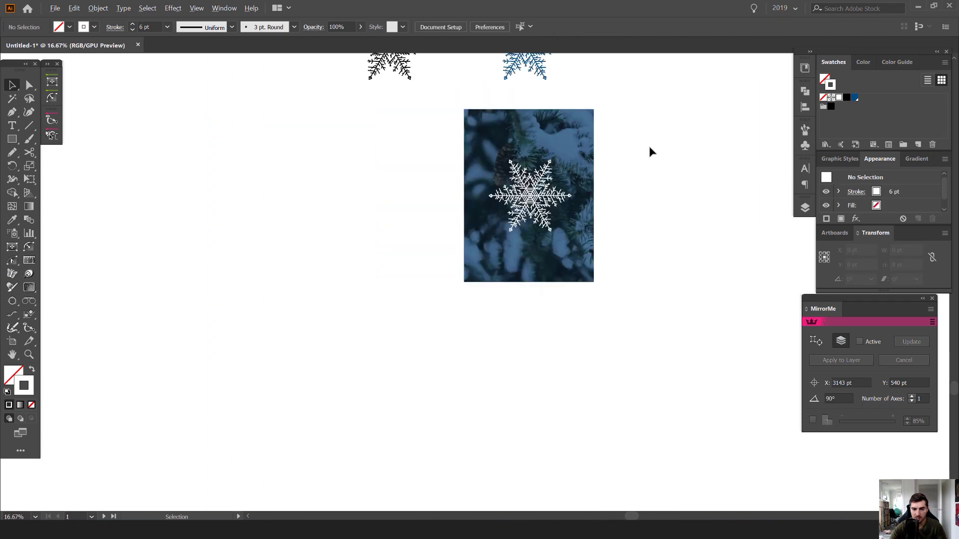
scroll(579, 154, up, 3)
drag(544, 165, 507, 123)
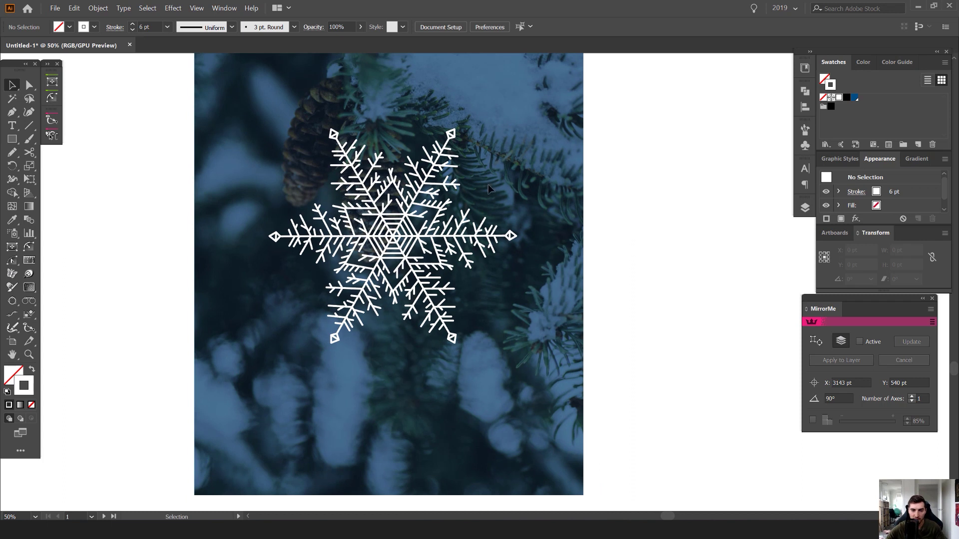
Draw a rectangle about 2309 × 1846 pt flush against the photo's right edge and fill it with the blue
click(424, 181)
scroll(532, 193, down, 3)
drag(561, 189, 463, 197)
click(462, 201)
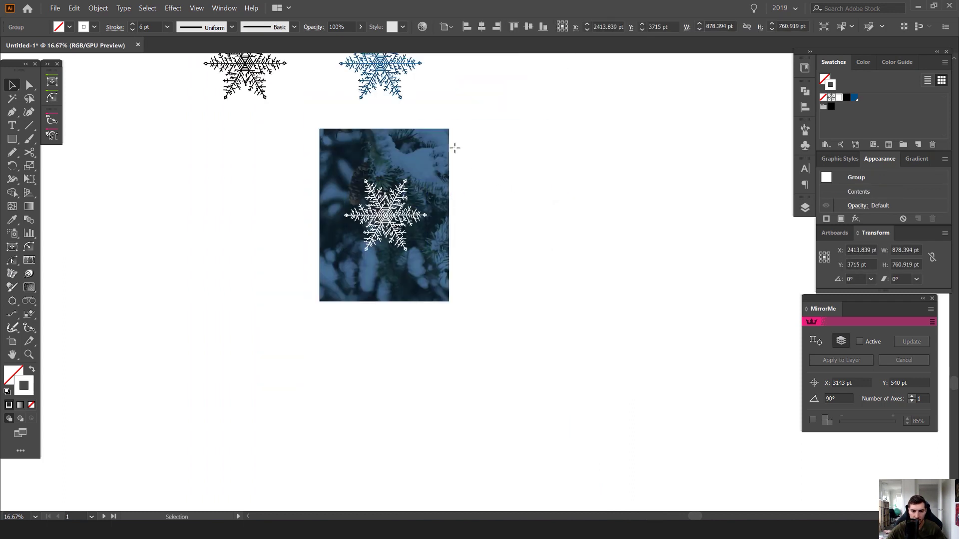
key(m)
mouse_move(450, 129)
mouse_down()
mouse_move(569, 300)
mouse_move(666, 300)
mouse_up()
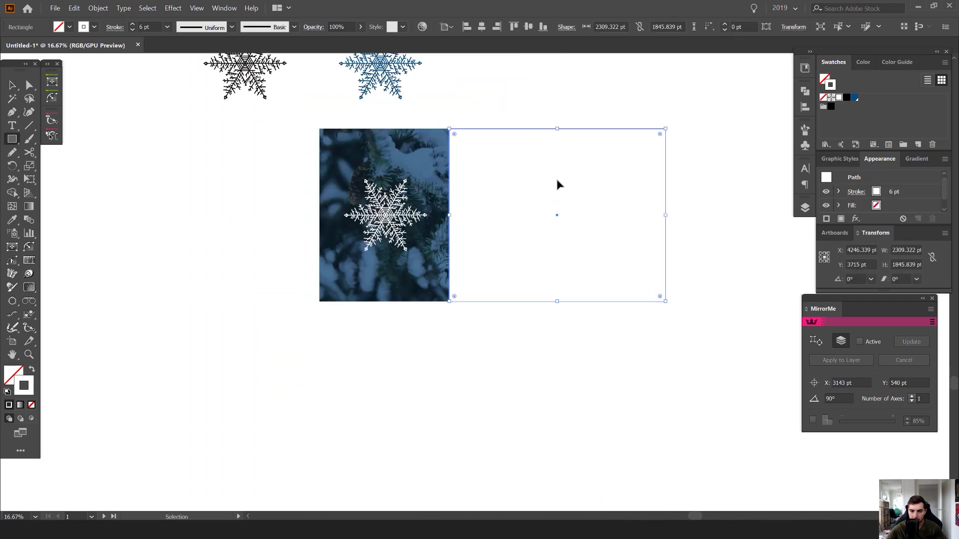
key(shift+x)
click(854, 98)
Place two copies of the white snowflake side by side in the upper part of the blue rectangle
key(v)
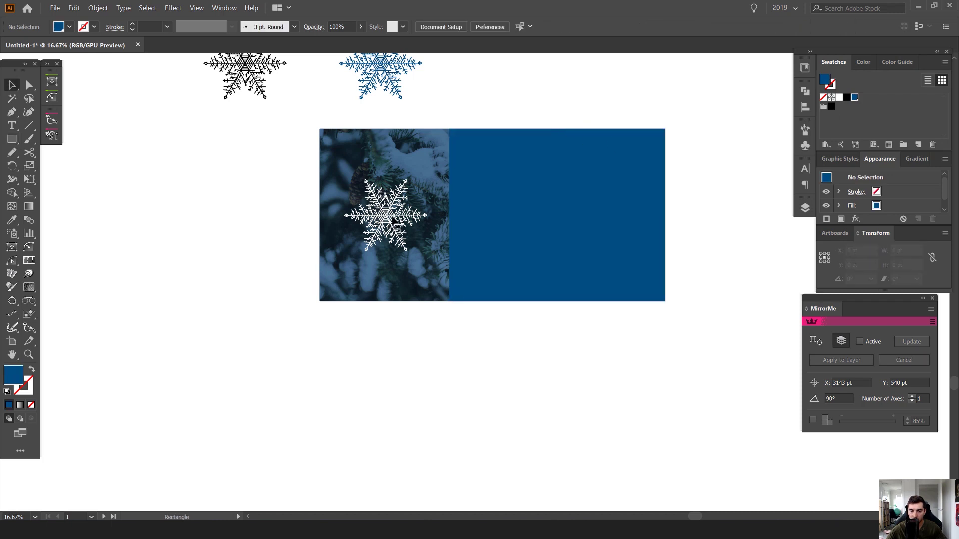
drag(516, 185, 563, 204)
scroll(518, 181, up, 1)
Try black, blue and purple fills on the right snowflake copy and undo the last fill changes
click(847, 97)
click(896, 62)
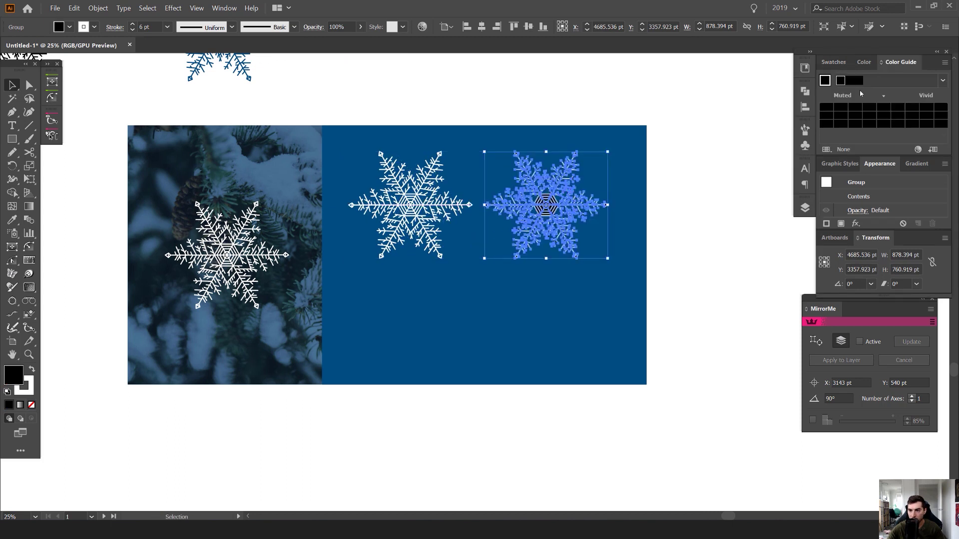
click(833, 62)
click(855, 98)
click(888, 62)
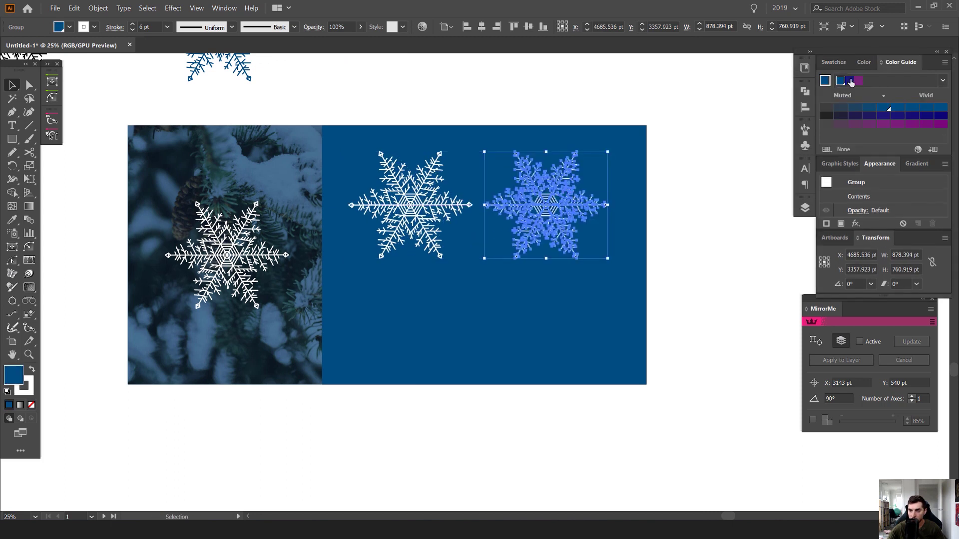
click(850, 81)
click(860, 82)
click(705, 80)
scroll(724, 130, up, 1)
key(ctrl+z)
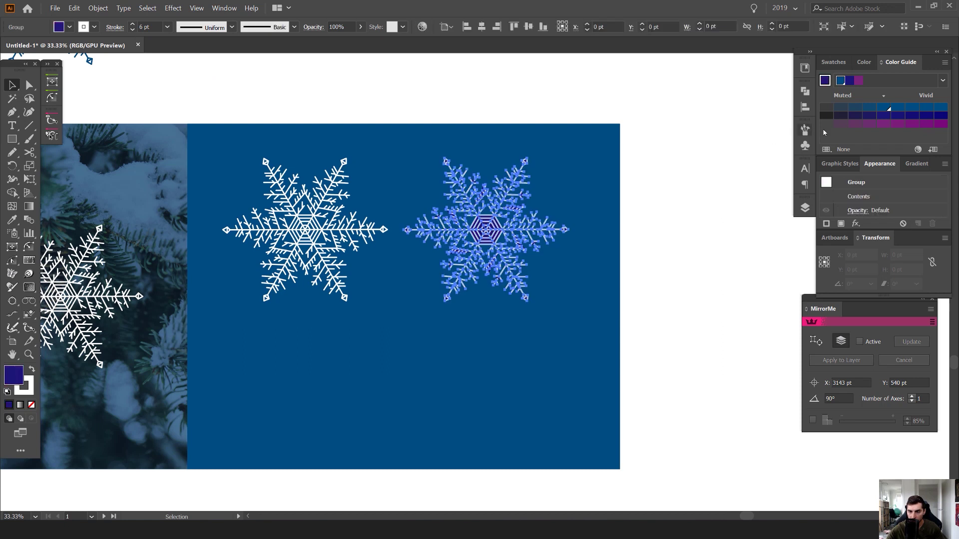
key(ctrl+z)
Try a coral red stroke on the right snowflake copy
key(x)
click(926, 111)
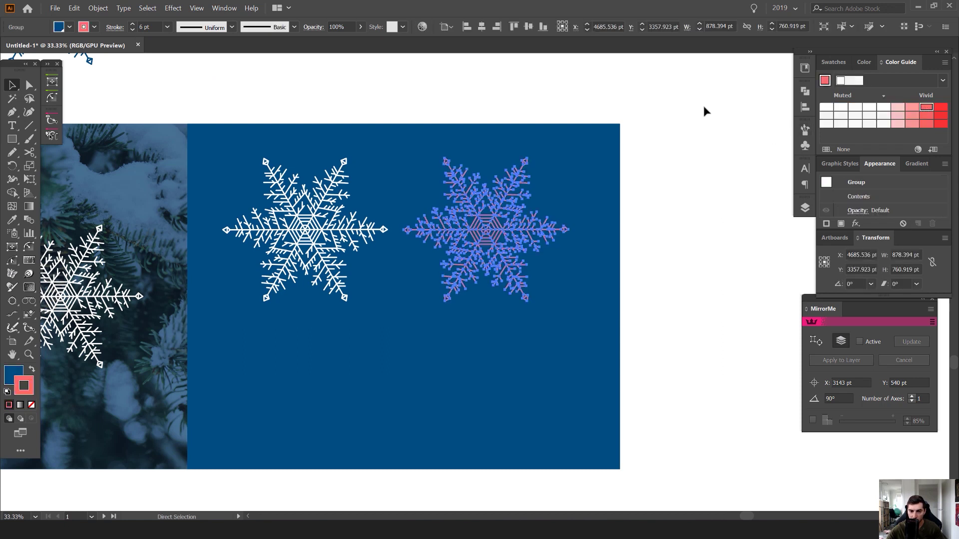
click(704, 109)
scroll(474, 251, up, 2)
Give the right snowflake copy a yellow stroke with no fill and deselect it
click(12, 376)
click(436, 257)
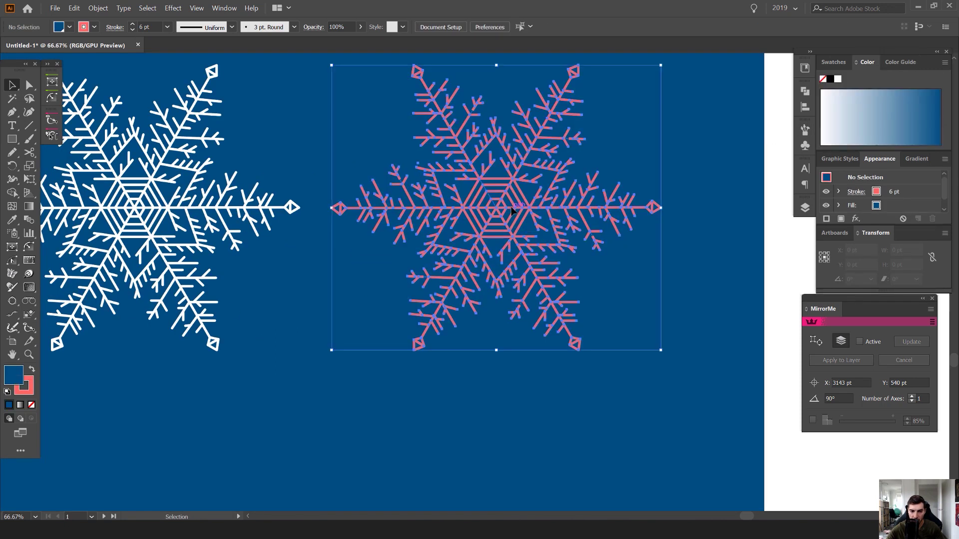
click(632, 134)
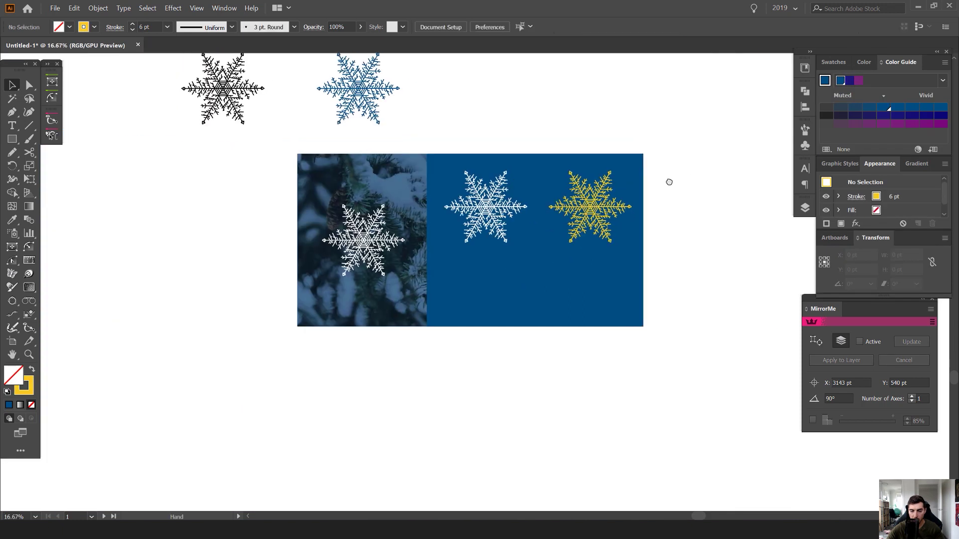
drag(669, 182, 632, 204)
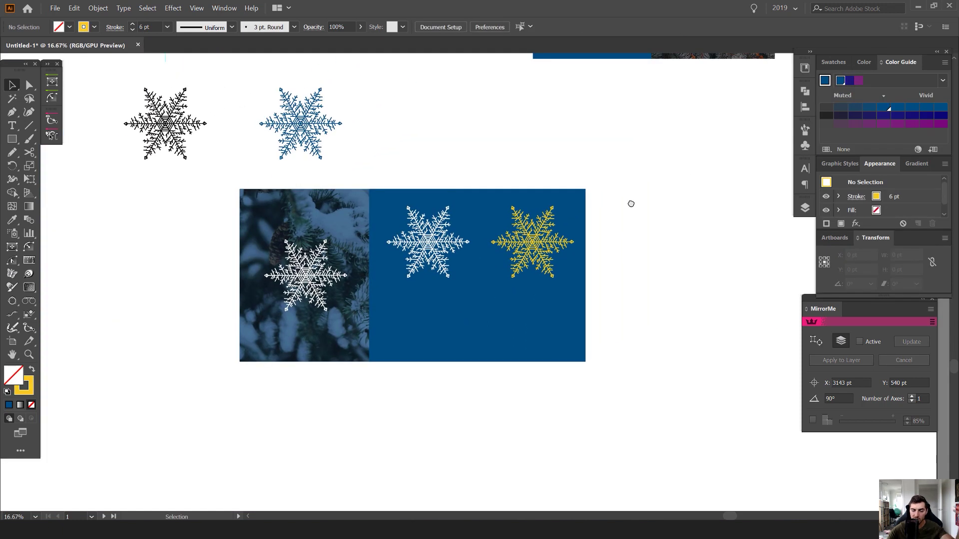
scroll(454, 235, up, 1)
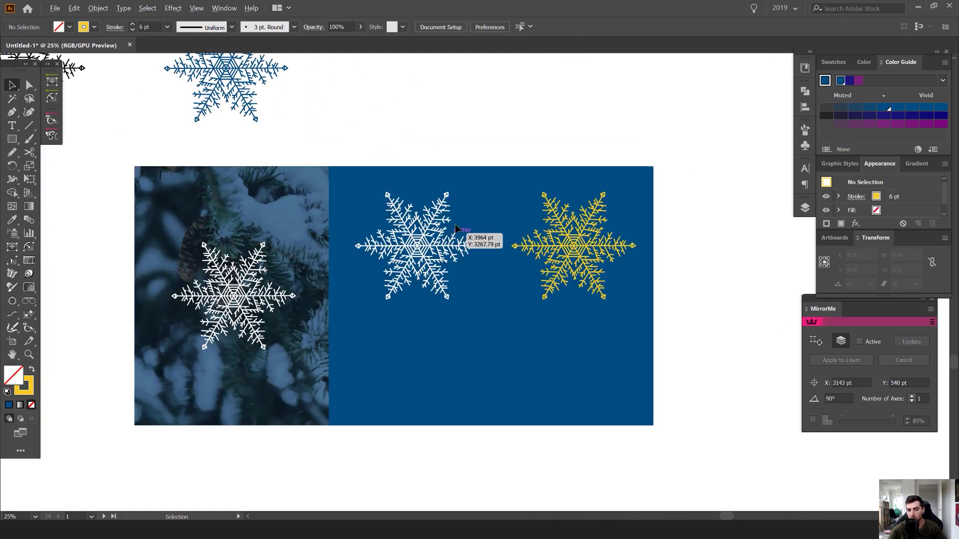
drag(513, 131, 554, 125)
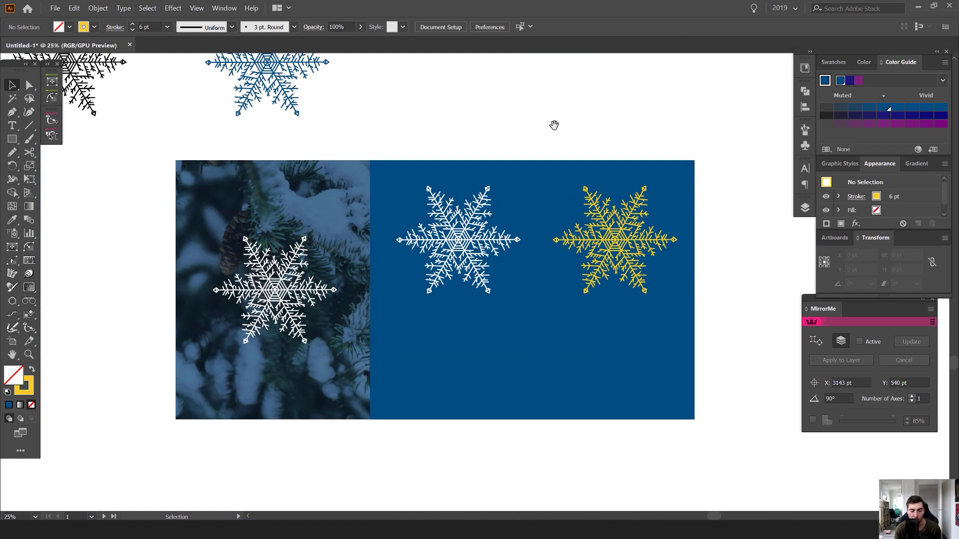